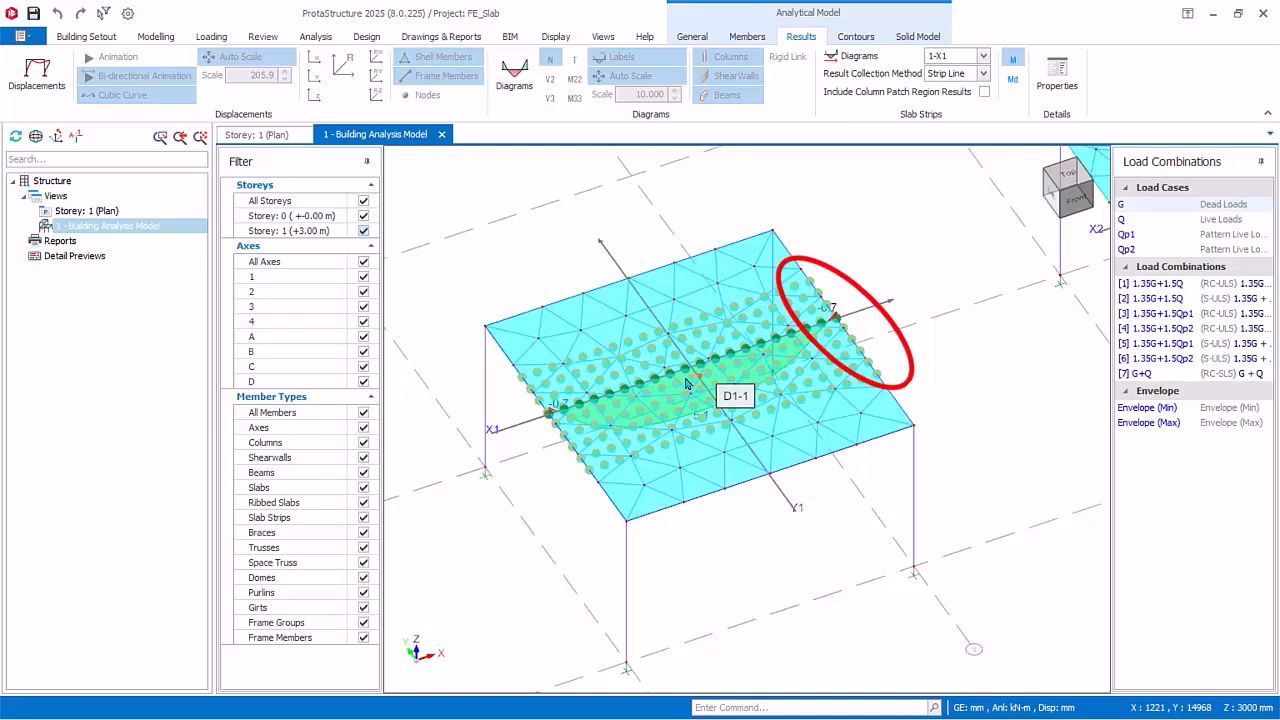
Compare the 1-X1 slab strip diagram under the Maximum and Strip Line result collection methods, ending on Strip Line.
{"action": "mouse_move", "coordinate": [687, 385]}
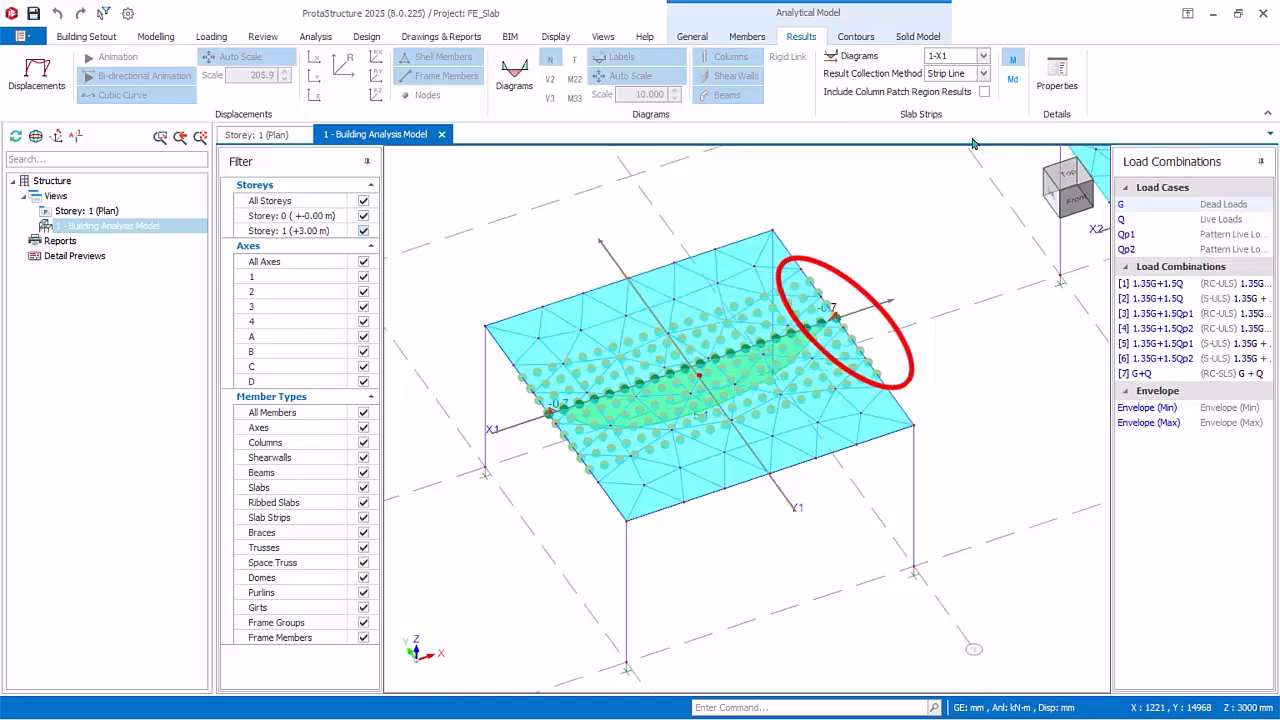
{"action": "left_click", "coordinate": [983, 74]}
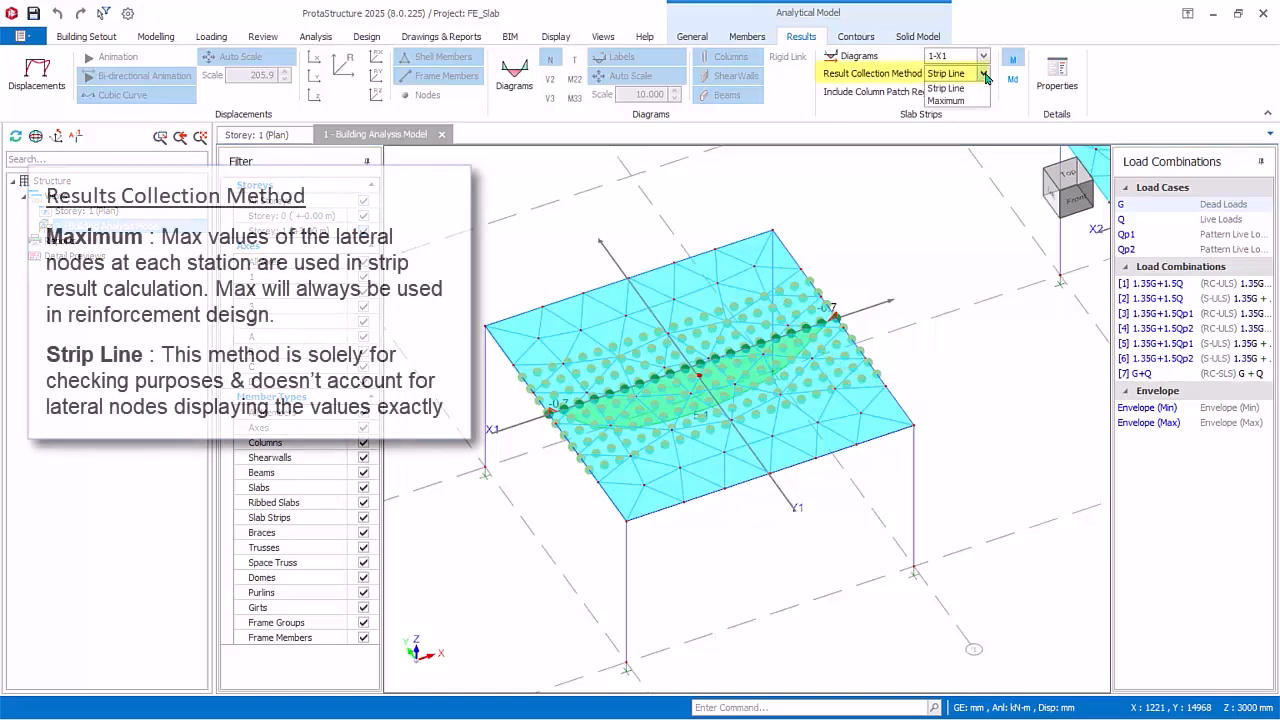
{"action": "left_click", "coordinate": [973, 90]}
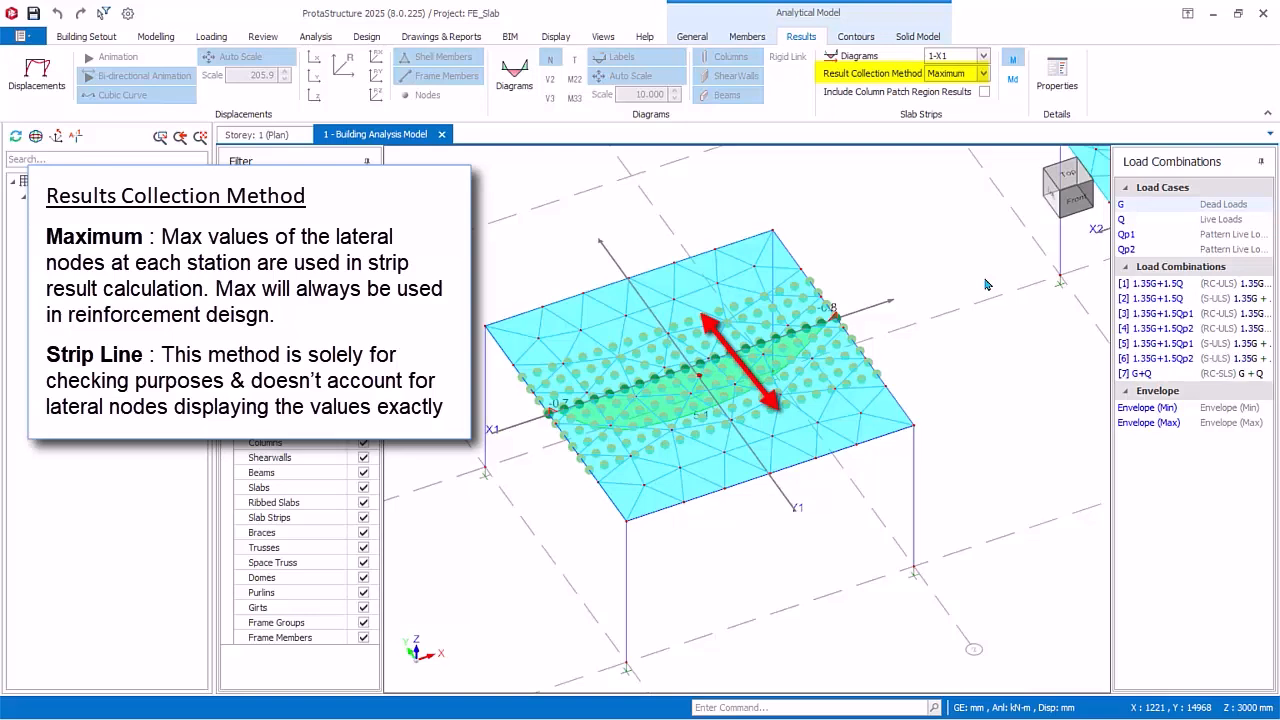
{"action": "left_click", "coordinate": [983, 74]}
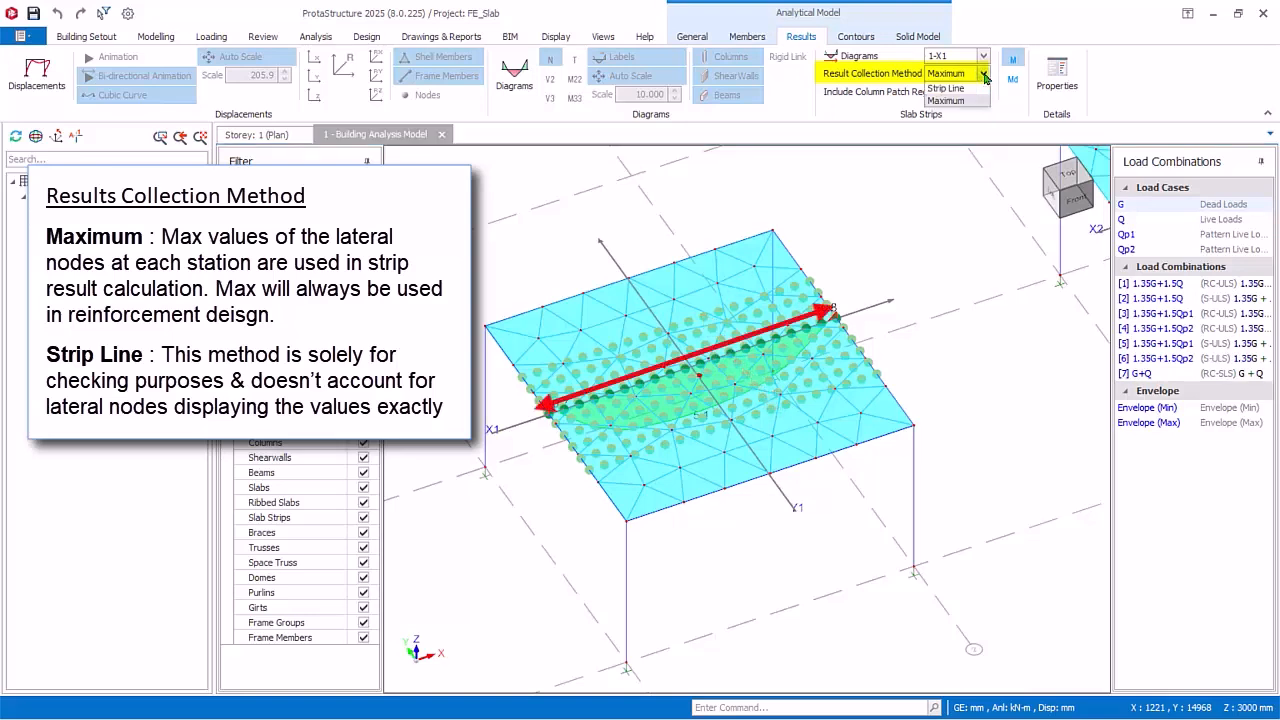
{"action": "left_click", "coordinate": [970, 89]}
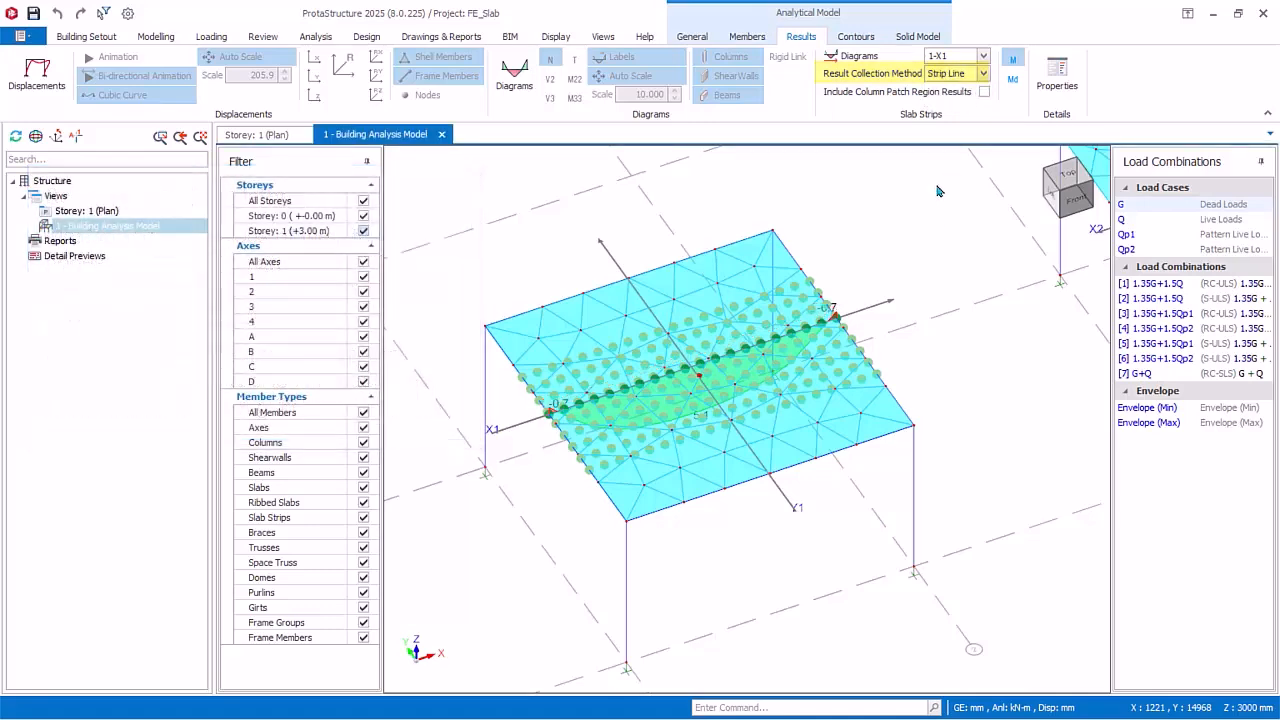
Compare the strip's M and Md moment diagrams, and leave the design moment Md displayed.
{"action": "left_click", "coordinate": [1012, 80]}
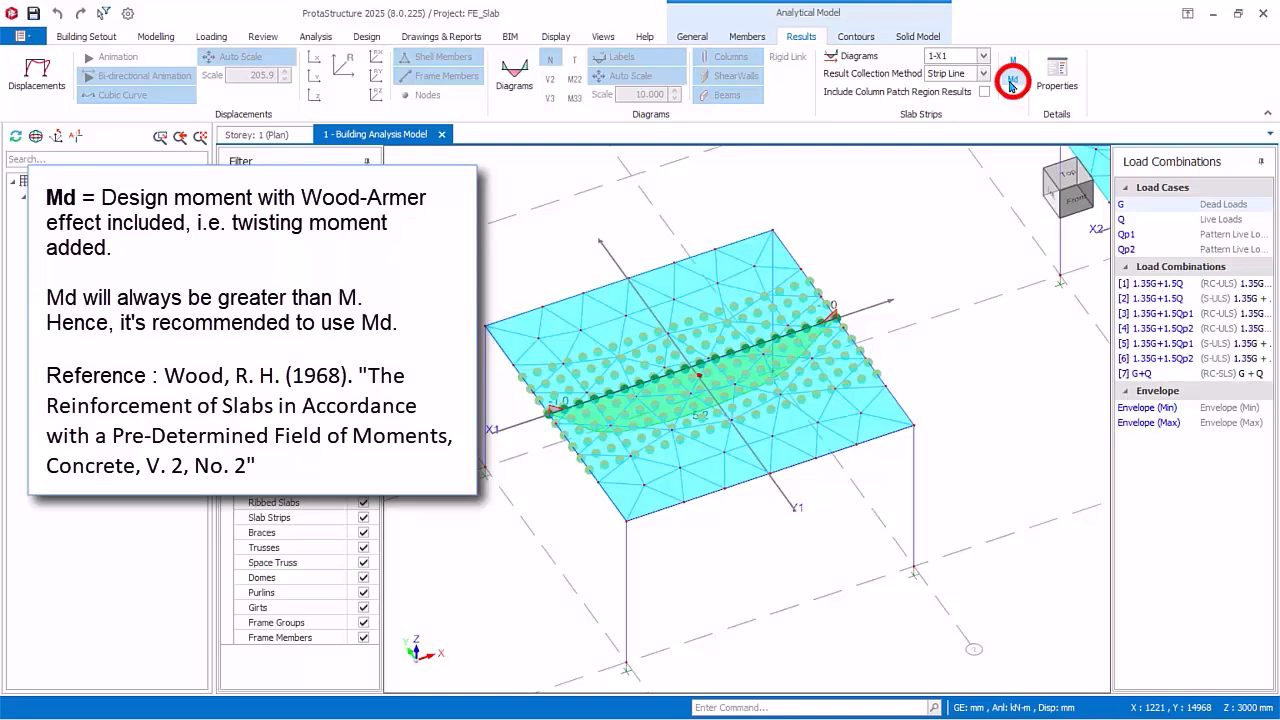
{"action": "left_click", "coordinate": [1011, 83]}
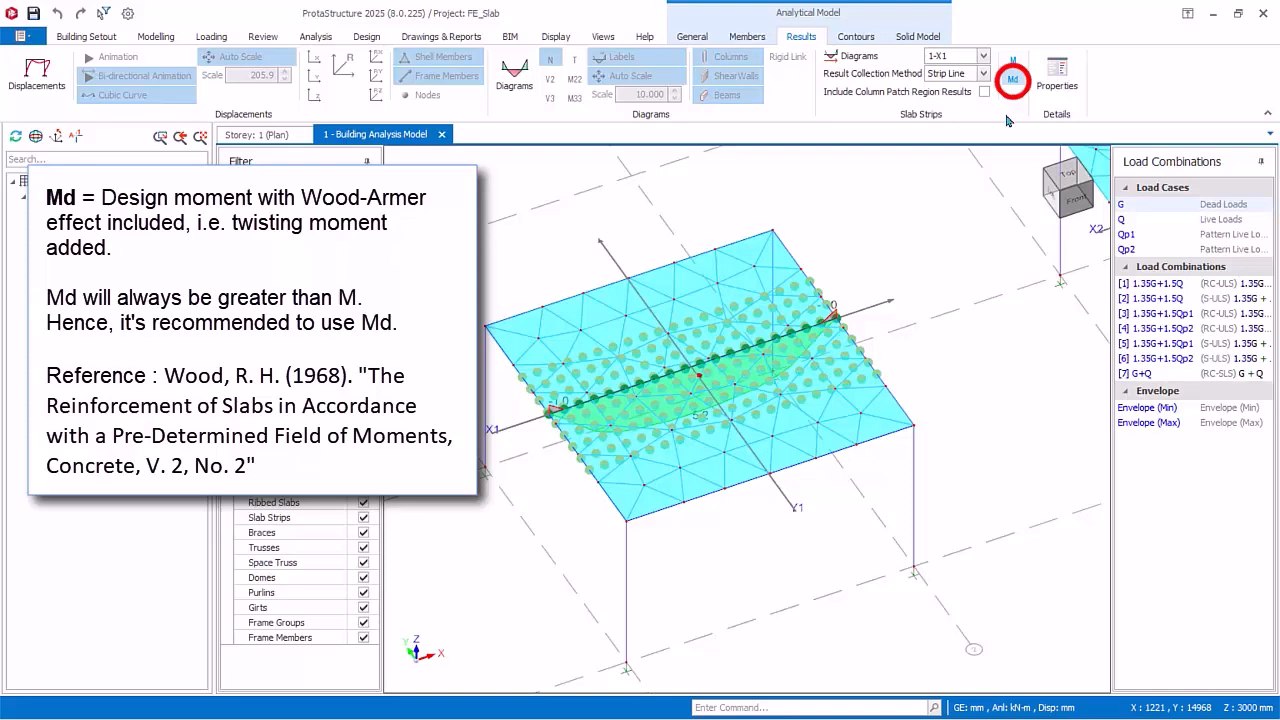
{"action": "left_click", "coordinate": [1015, 65]}
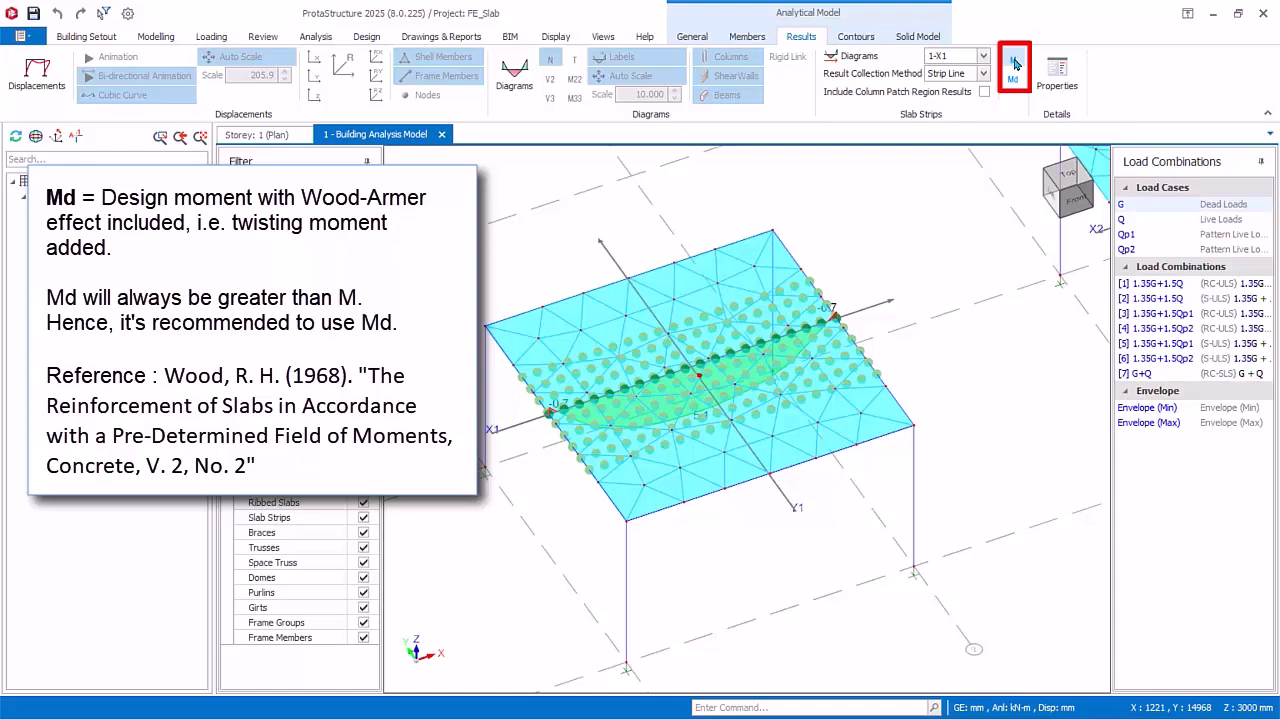
{"action": "left_click", "coordinate": [1014, 70]}
{"action": "left_click", "coordinate": [1012, 76]}
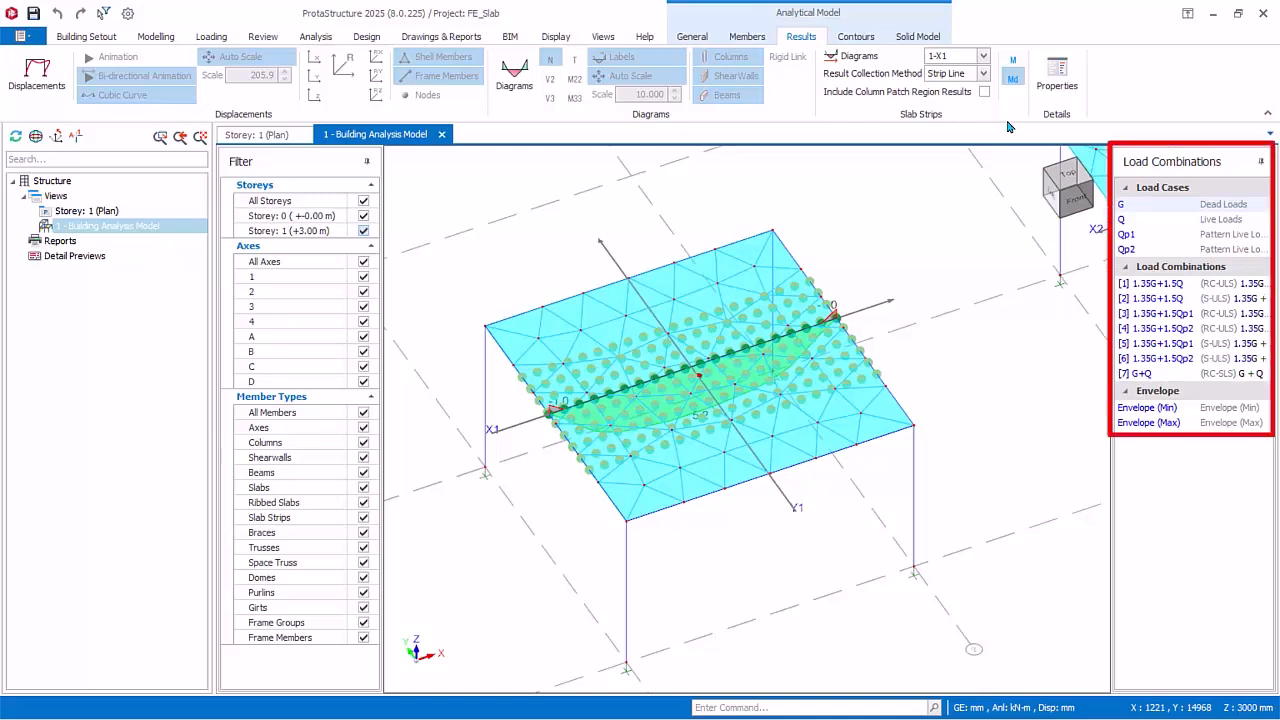
Review strip 1-X1 for combination [1] 1.35G+1.5Q, Envelope (Min) and Envelope (Max), and display the diagram of strip 1-Y1.
{"action": "left_click", "coordinate": [1164, 289]}
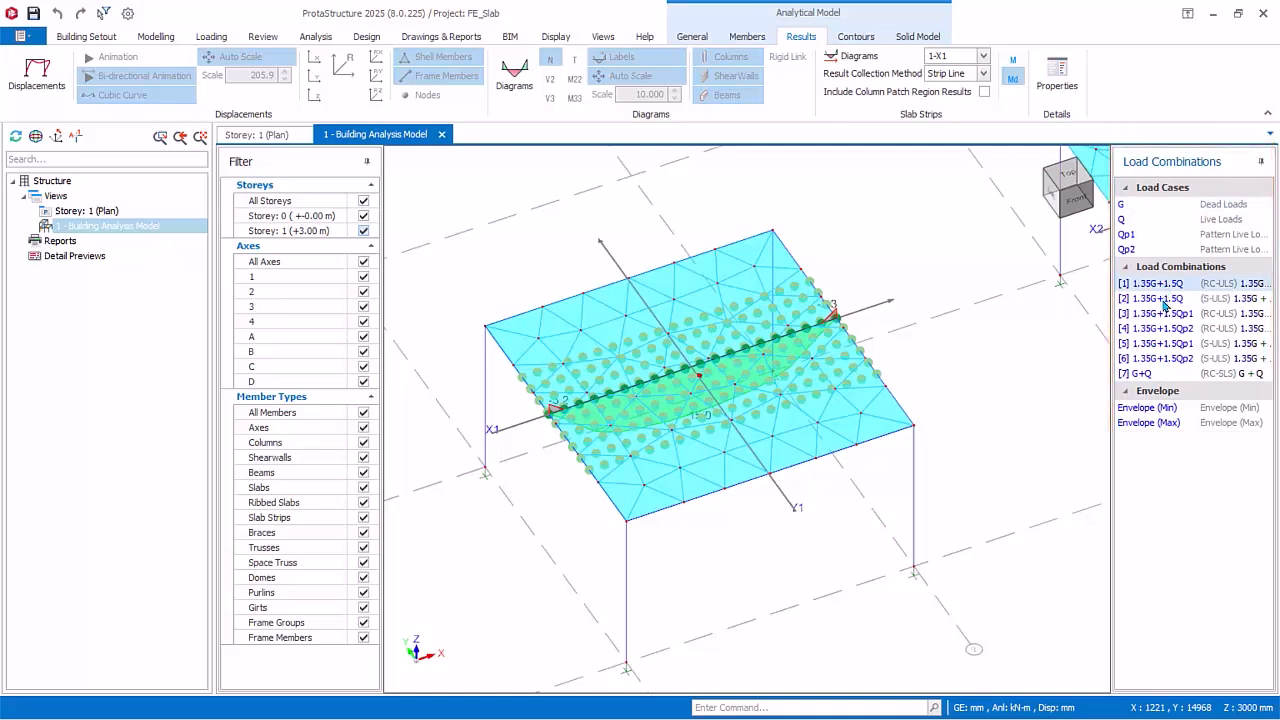
{"action": "left_click", "coordinate": [1159, 409]}
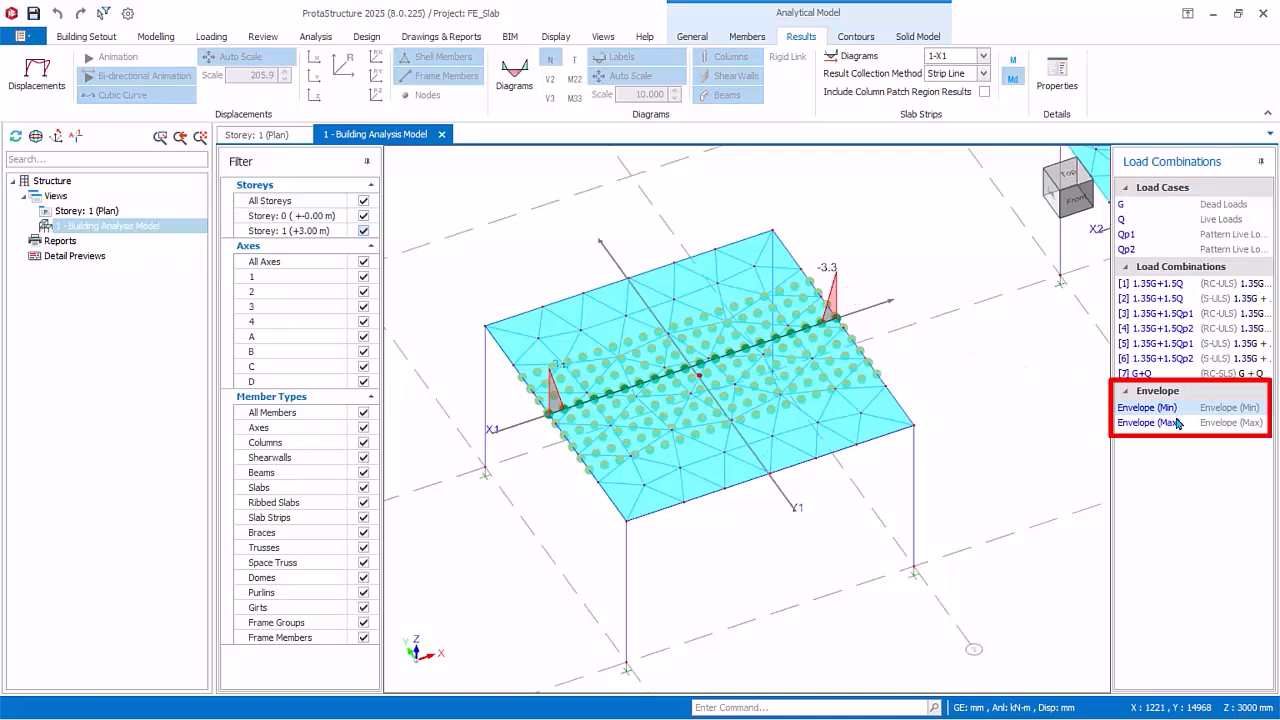
{"action": "left_click", "coordinate": [1176, 424]}
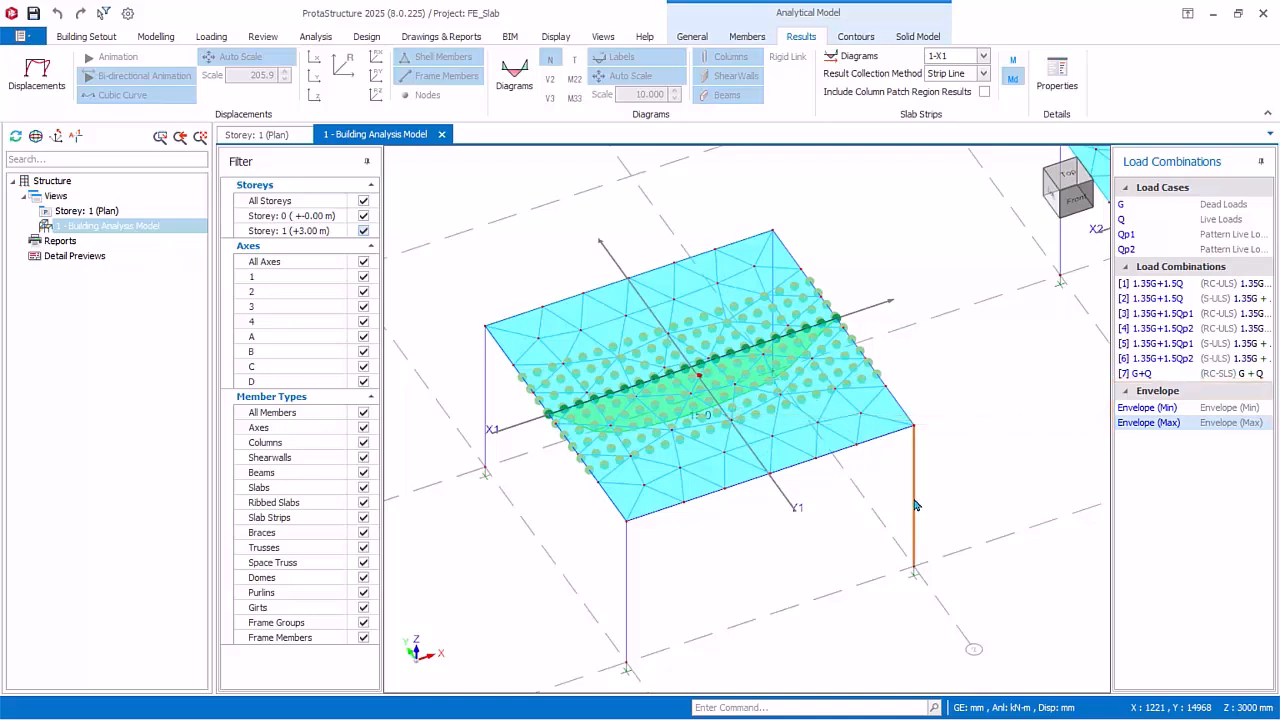
{"action": "left_click", "coordinate": [983, 56]}
{"action": "left_click", "coordinate": [938, 96]}
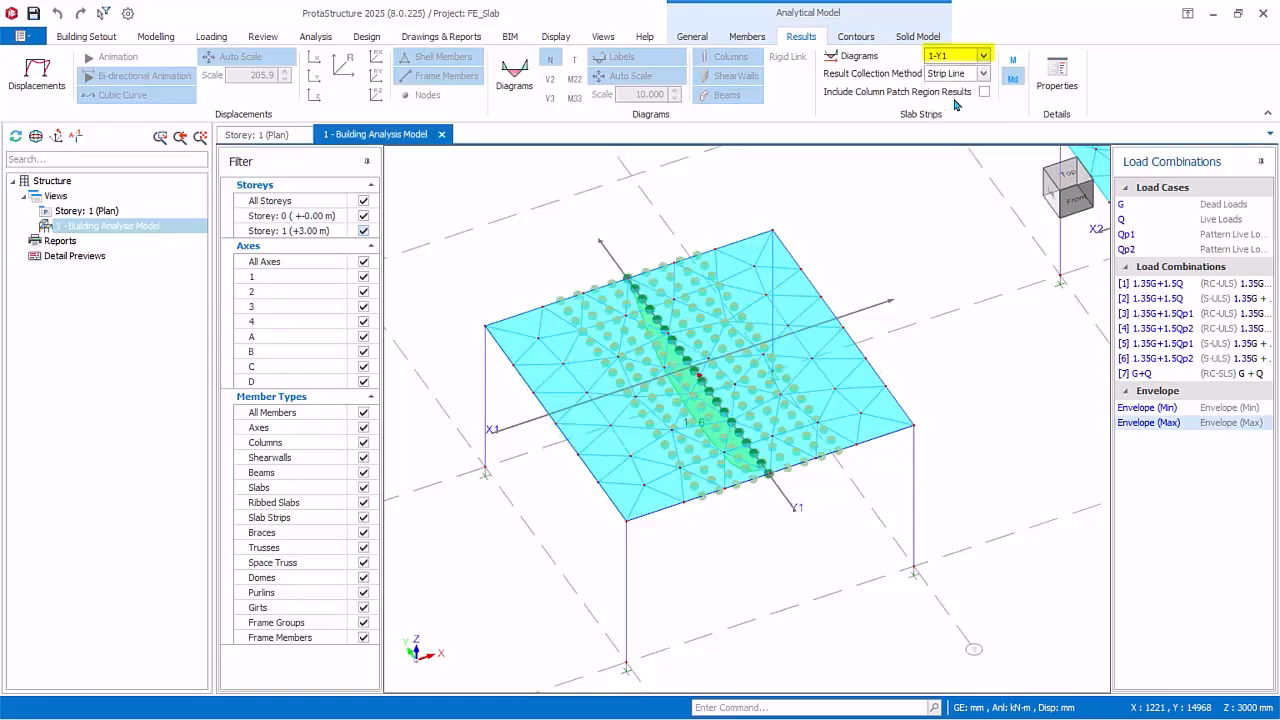
Display the diagram of strip 1-X2 on the adjacent slab using the Integral result collection method.
{"action": "middle_click_drag", "start_coordinate": [893, 275], "coordinate": [423, 420]}
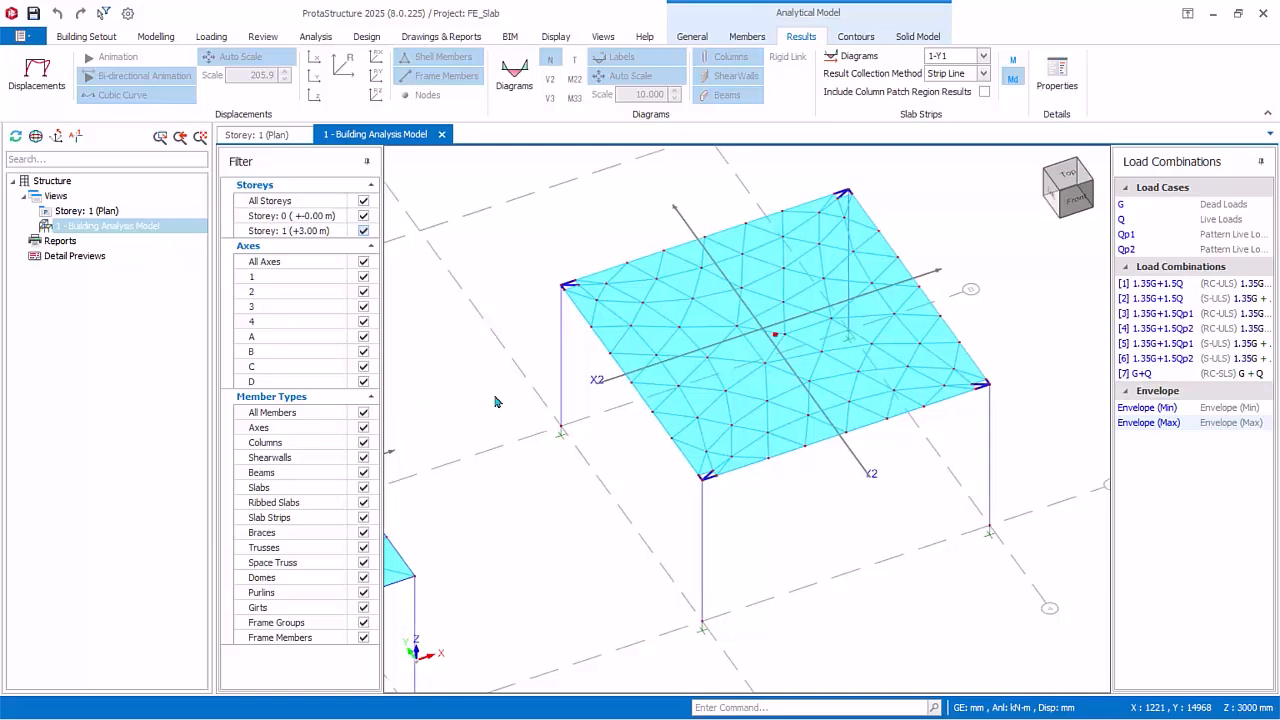
{"action": "left_click", "coordinate": [983, 56]}
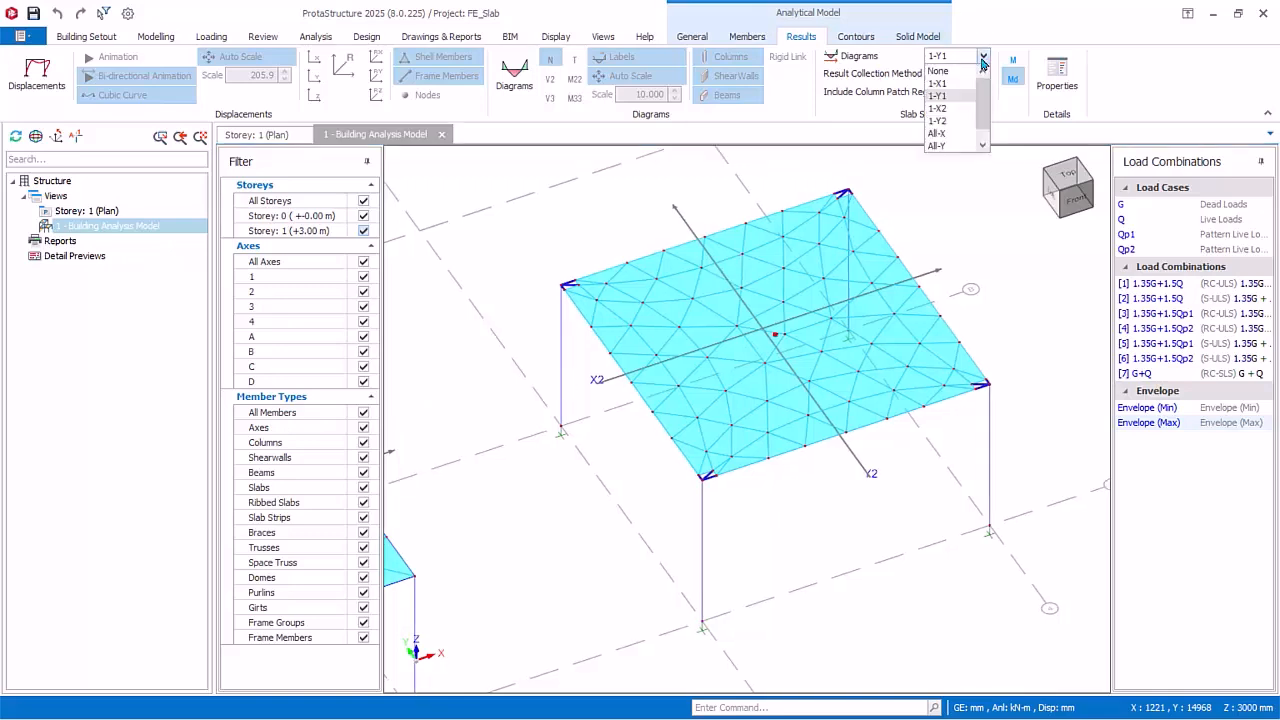
{"action": "left_click", "coordinate": [938, 108]}
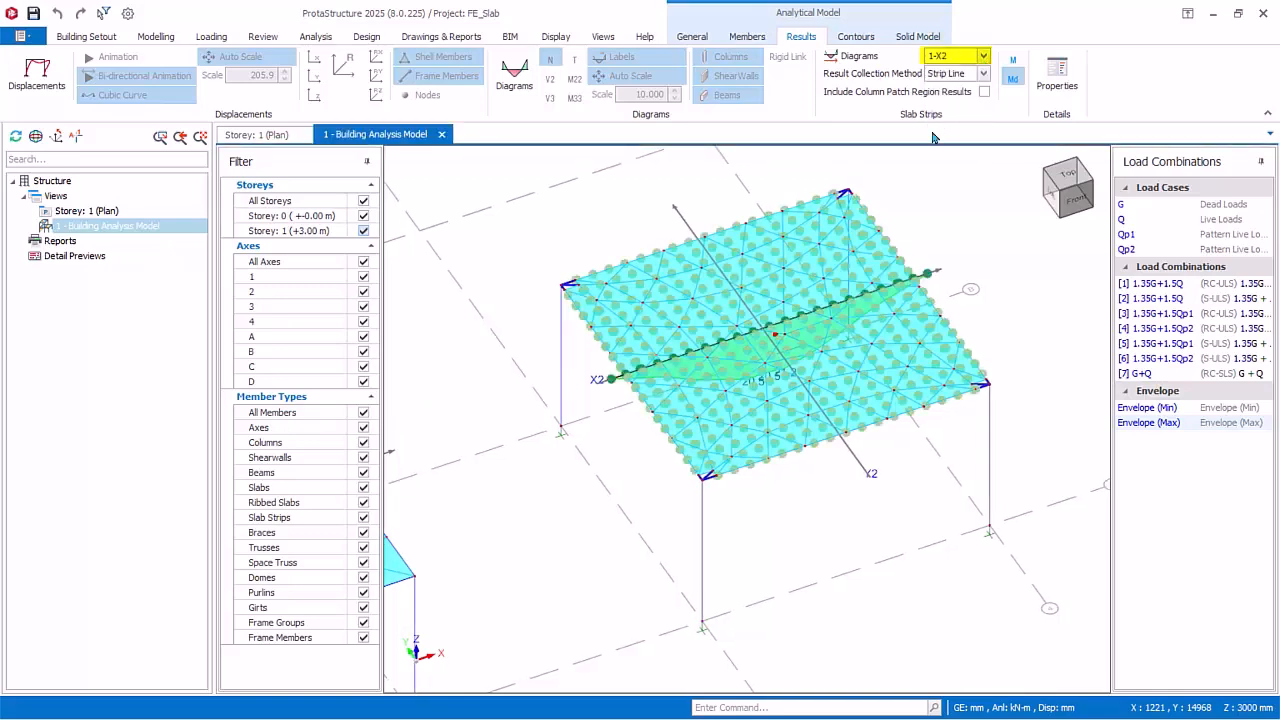
{"action": "scroll", "coordinate": [845, 526], "scroll_direction": "up", "scroll_amount": 3}
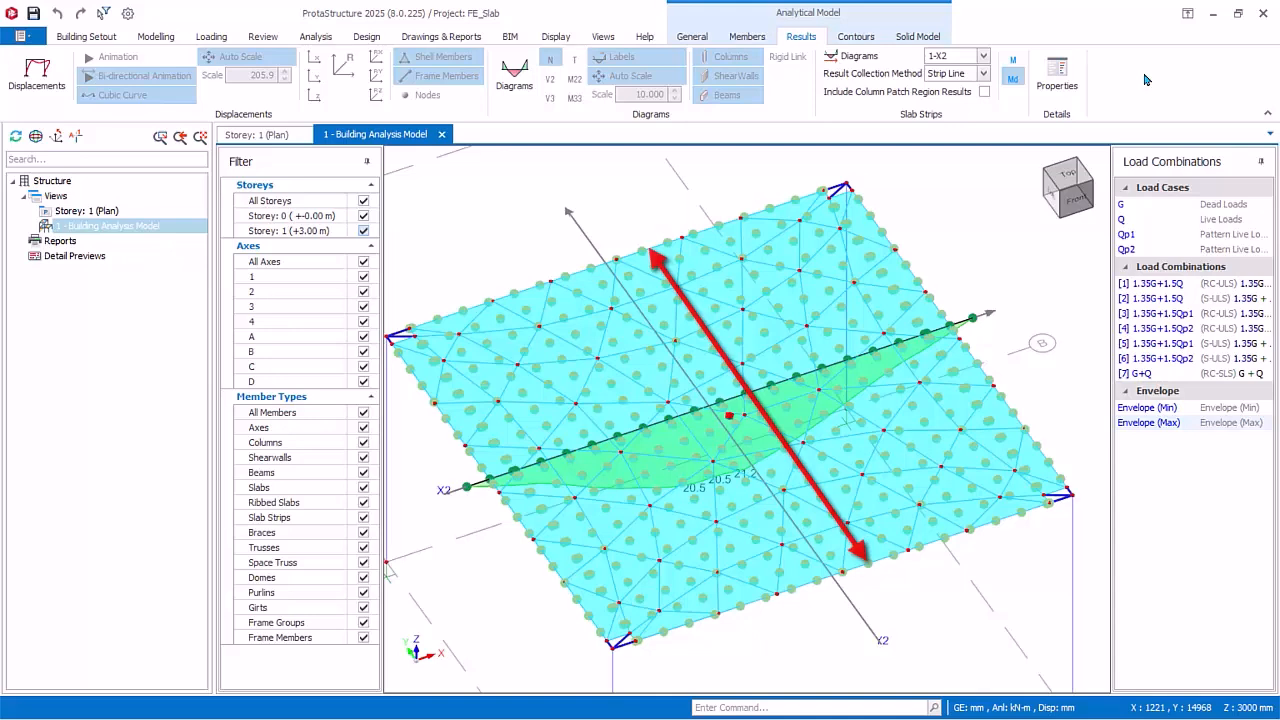
{"action": "left_click", "coordinate": [983, 74]}
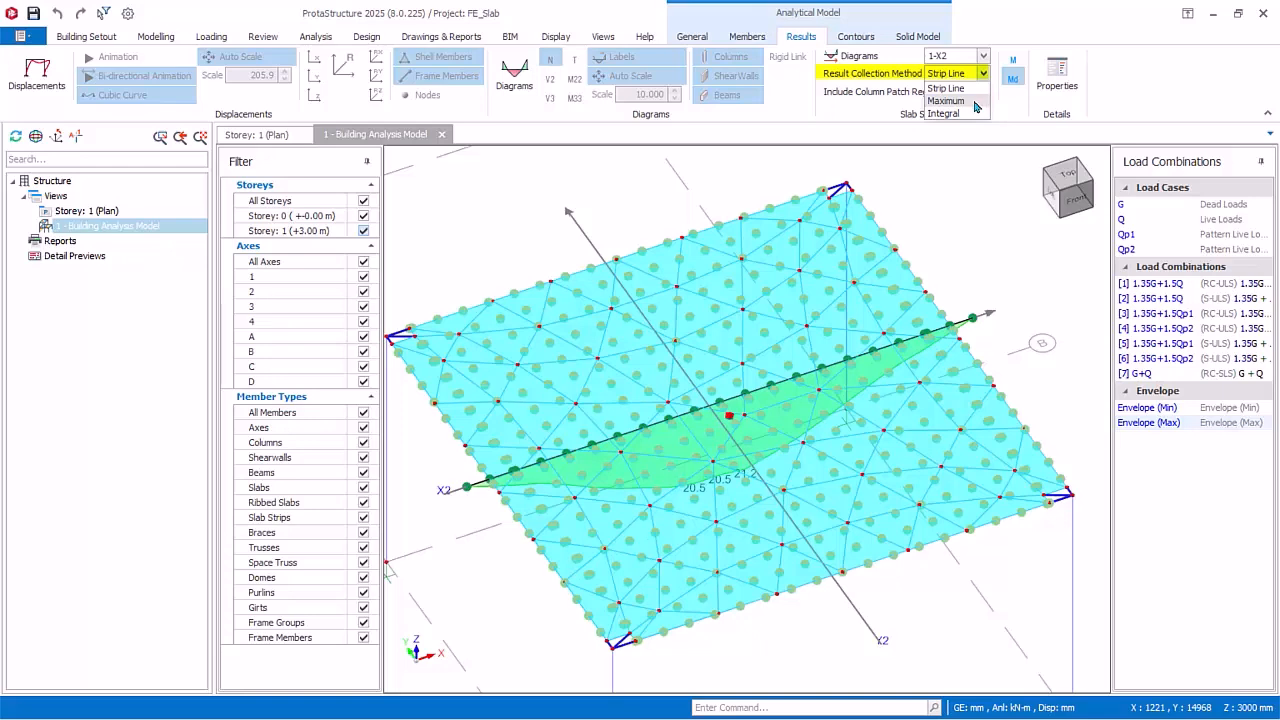
{"action": "left_click", "coordinate": [966, 114]}
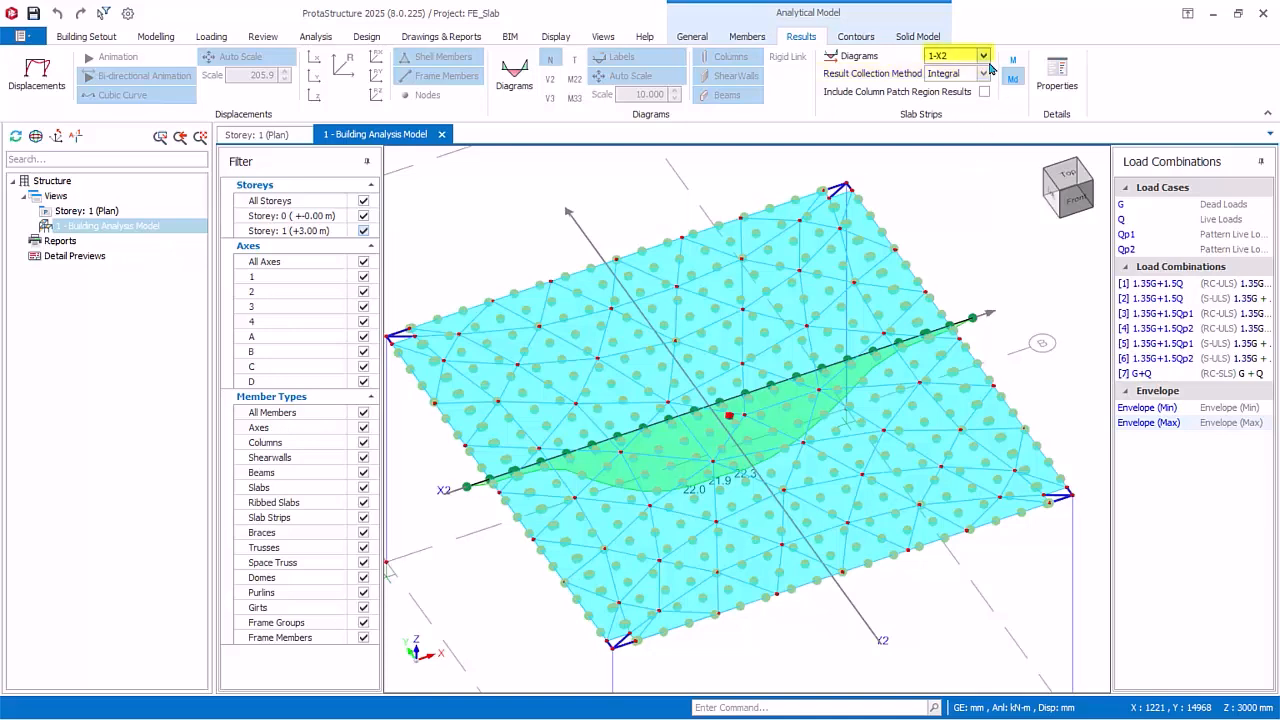
Display the diagram of slab strip 1-Y2 for Envelope (Min).
{"action": "left_click", "coordinate": [983, 56]}
{"action": "left_click", "coordinate": [965, 121]}
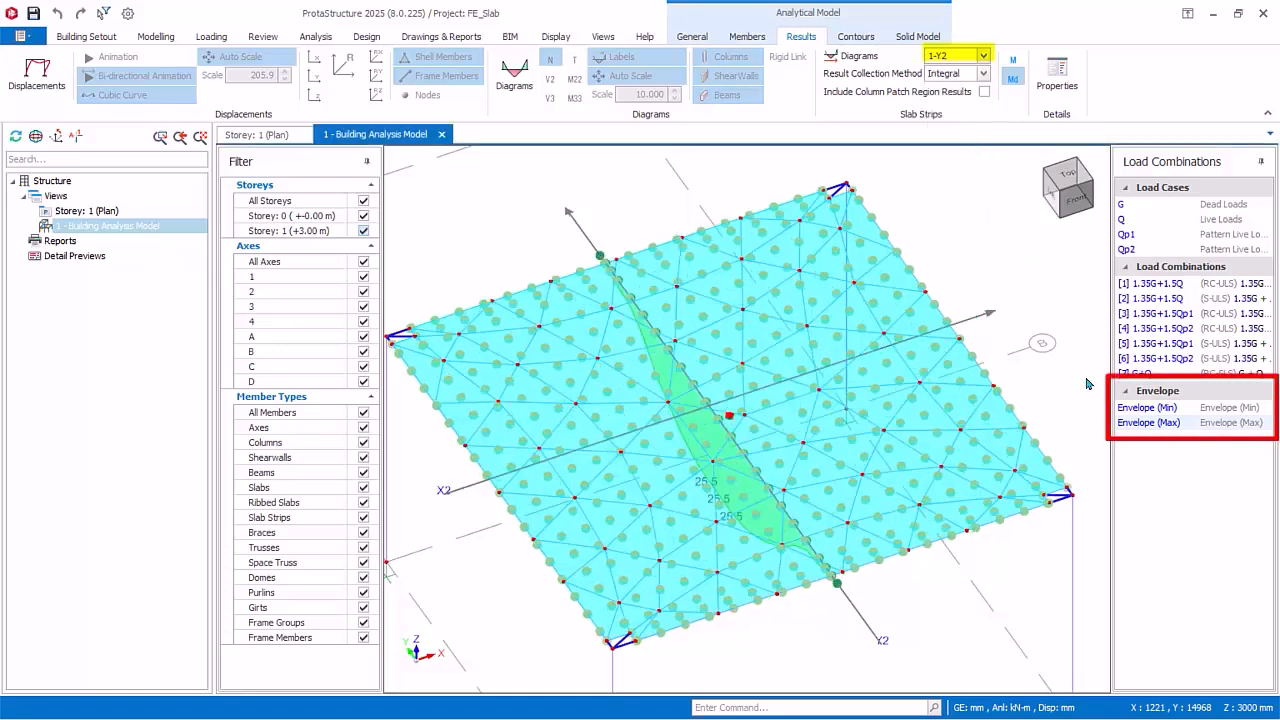
{"action": "left_click", "coordinate": [1150, 409]}
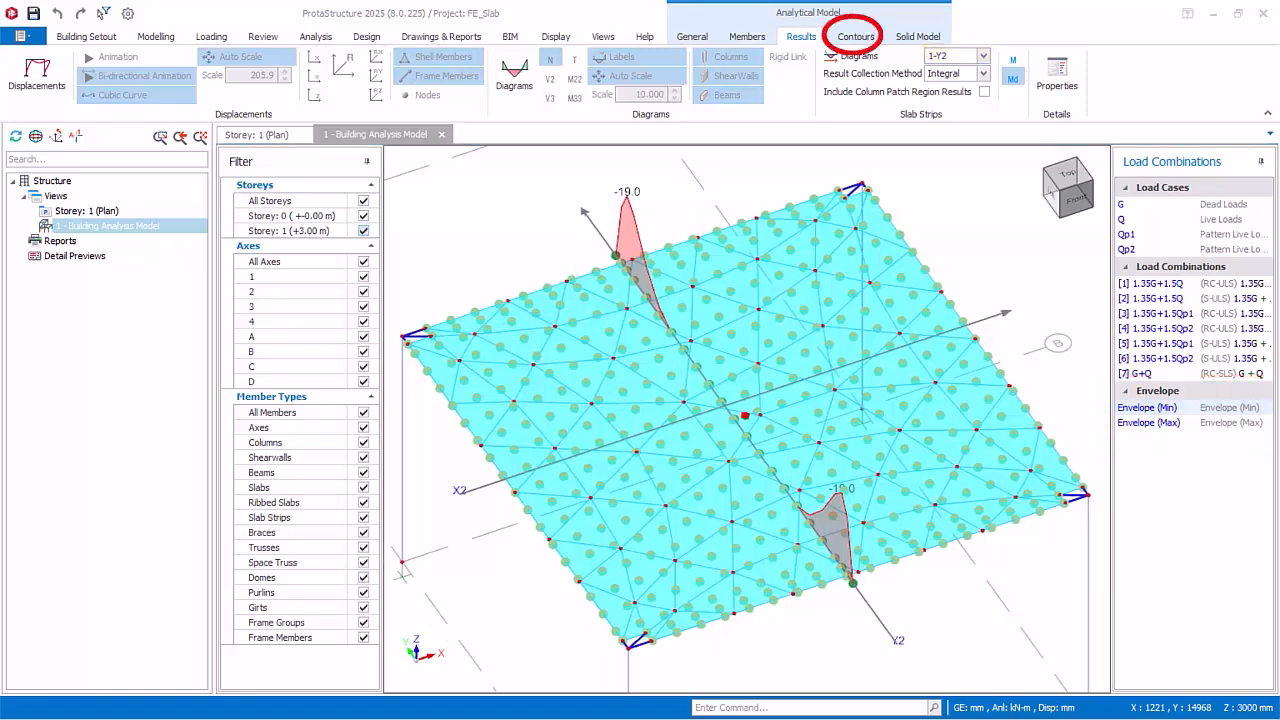
Turn on the finite element result contours for the slabs with Envelope (Max) as the load combination.
{"action": "left_click", "coordinate": [855, 39]}
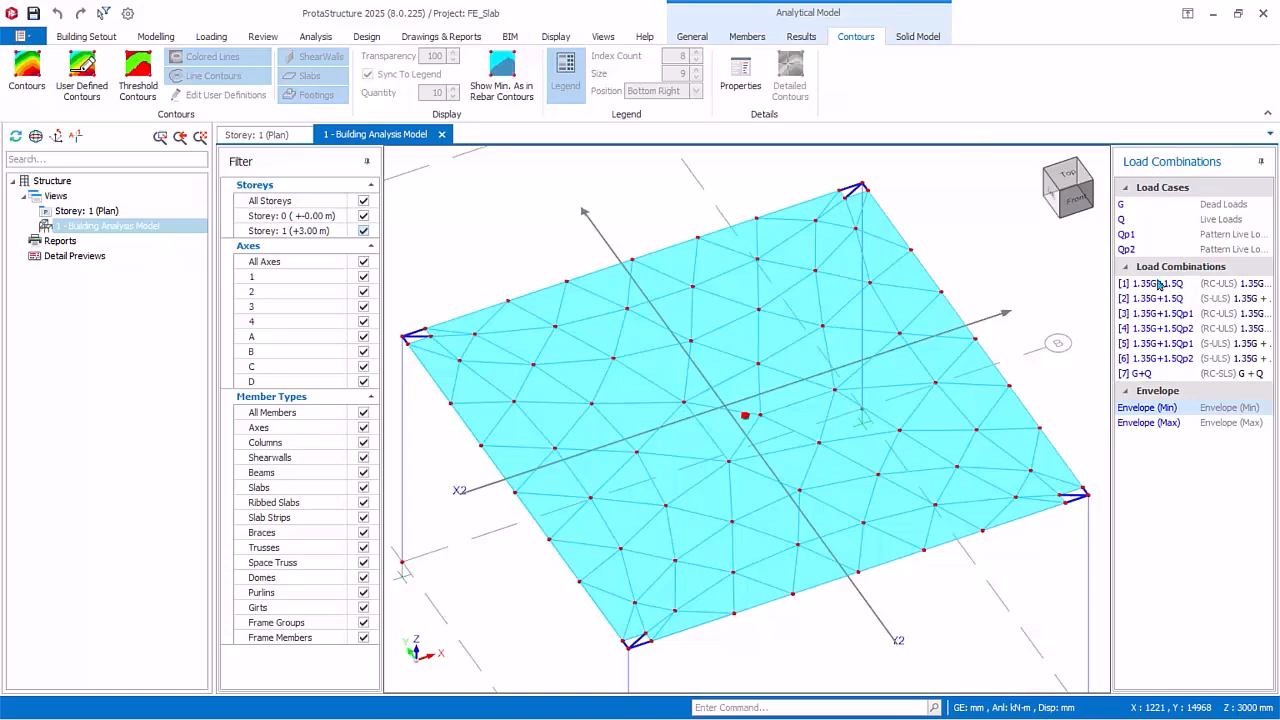
{"action": "left_click", "coordinate": [1240, 423]}
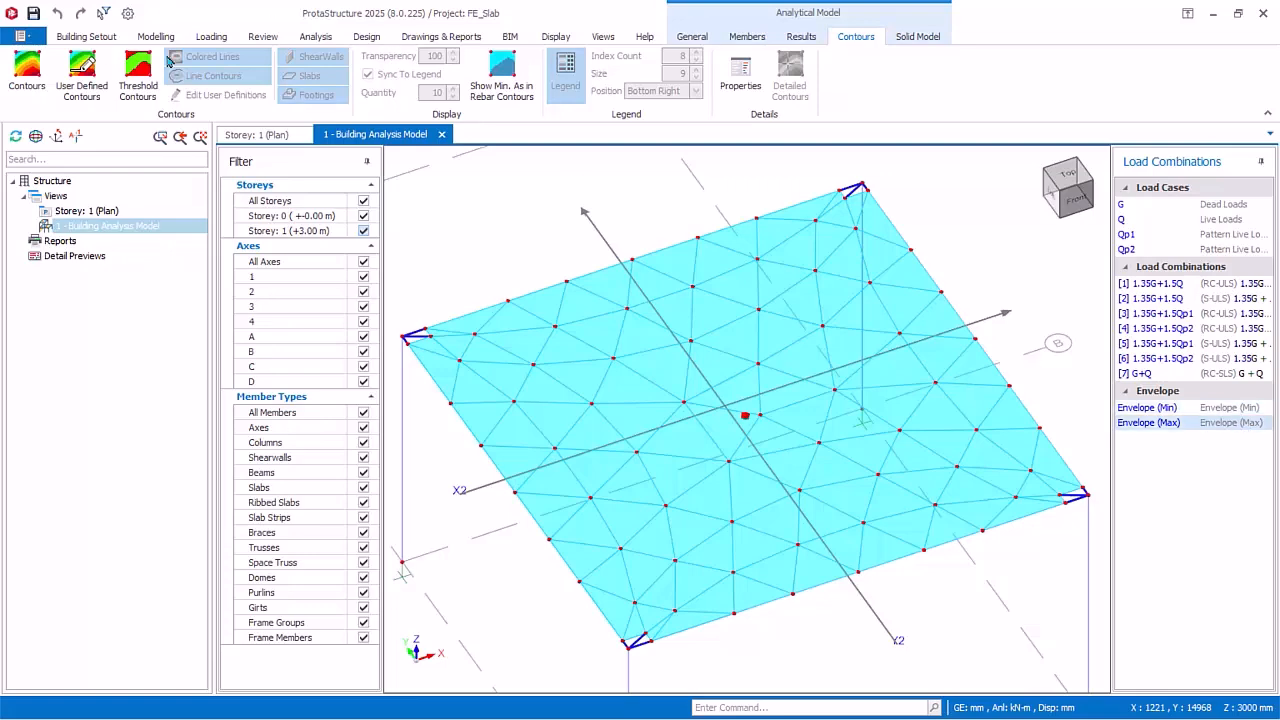
{"action": "left_click", "coordinate": [30, 75]}
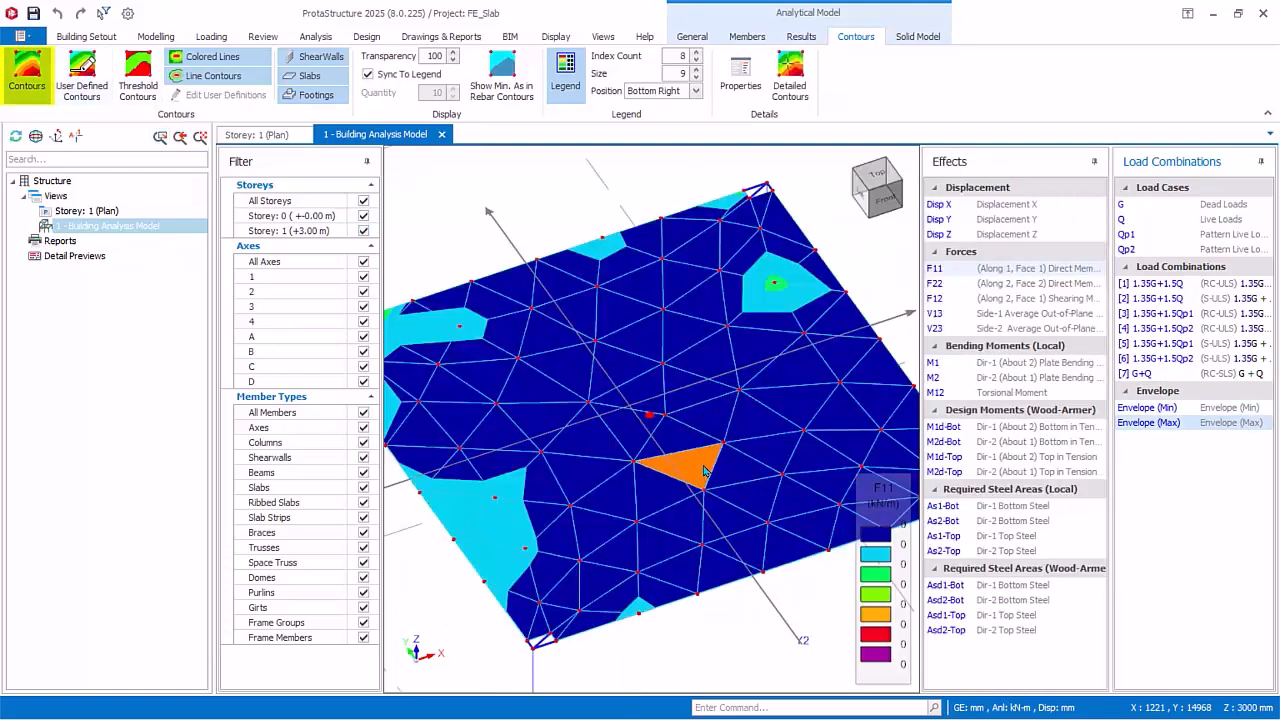
{"action": "scroll", "coordinate": [692, 447], "scroll_direction": "down", "scroll_amount": 2}
{"action": "middle_click_drag", "start_coordinate": [692, 445], "coordinate": [665, 443]}
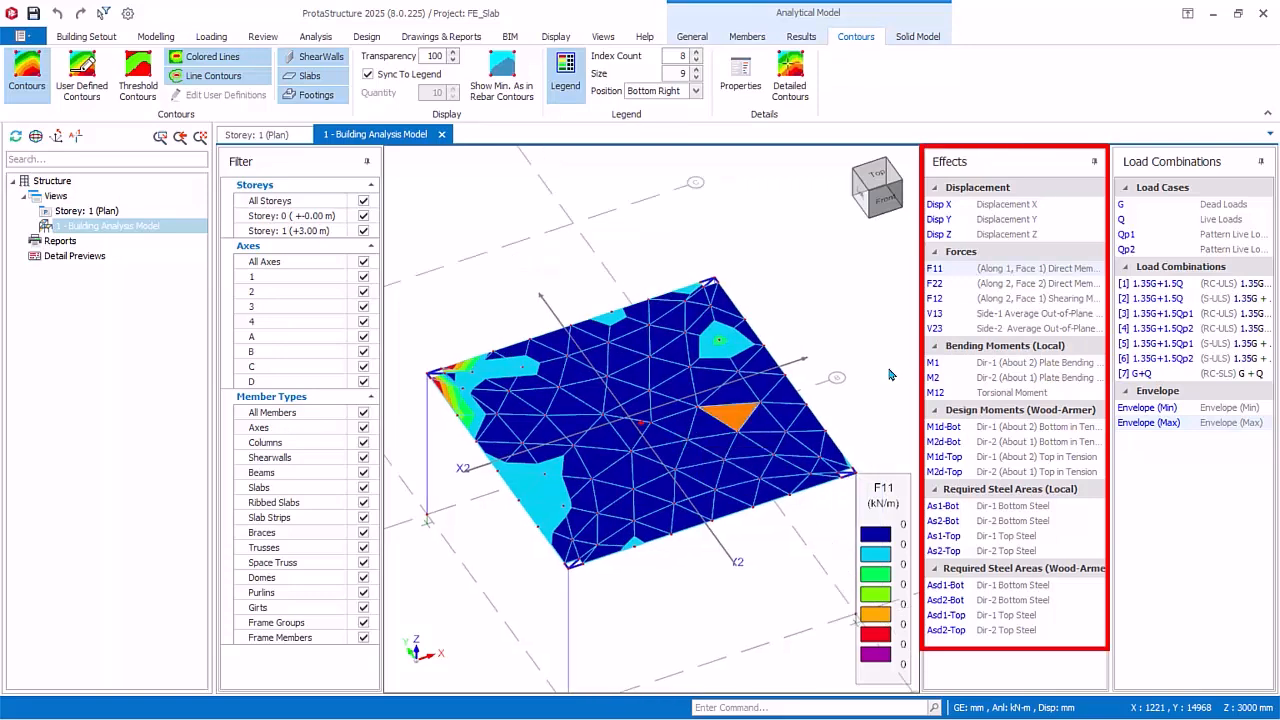
View the slab contours for Disp Z, F12, M2, M2d-Bot and As2-Bot in turn.
{"action": "left_click", "coordinate": [940, 236]}
{"action": "left_click", "coordinate": [946, 298]}
{"action": "left_click", "coordinate": [940, 377]}
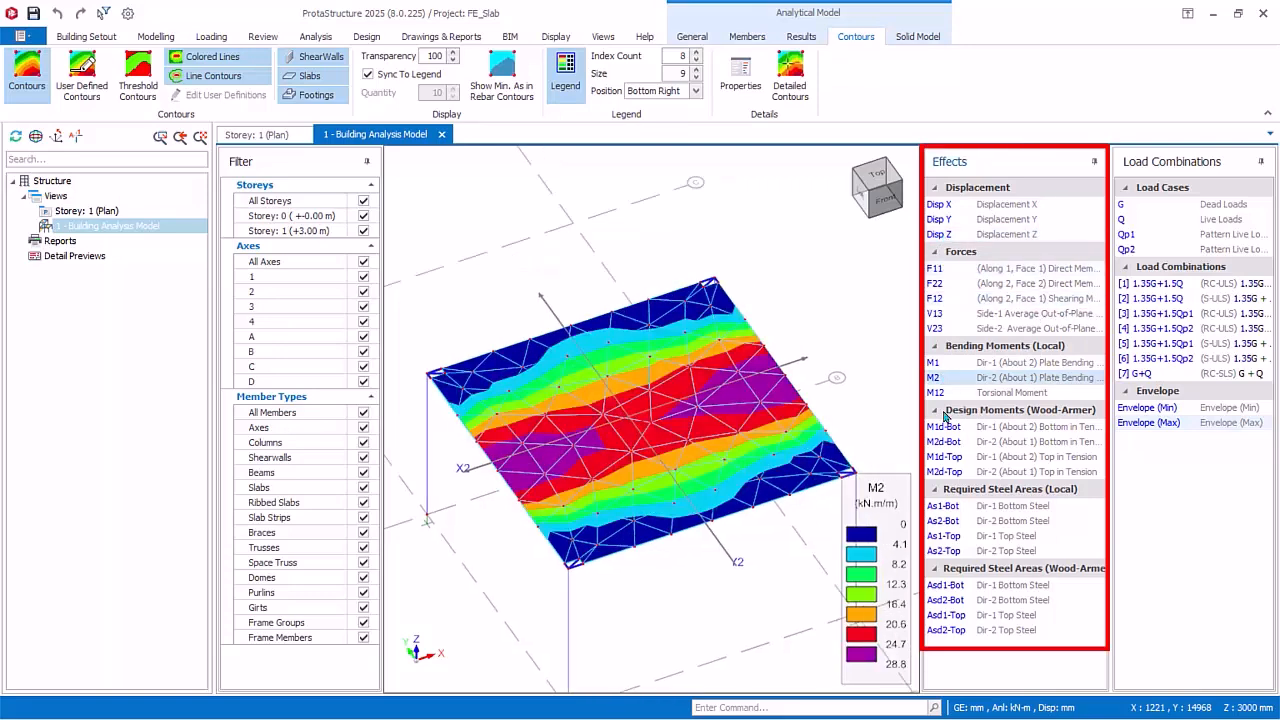
{"action": "left_click", "coordinate": [950, 441]}
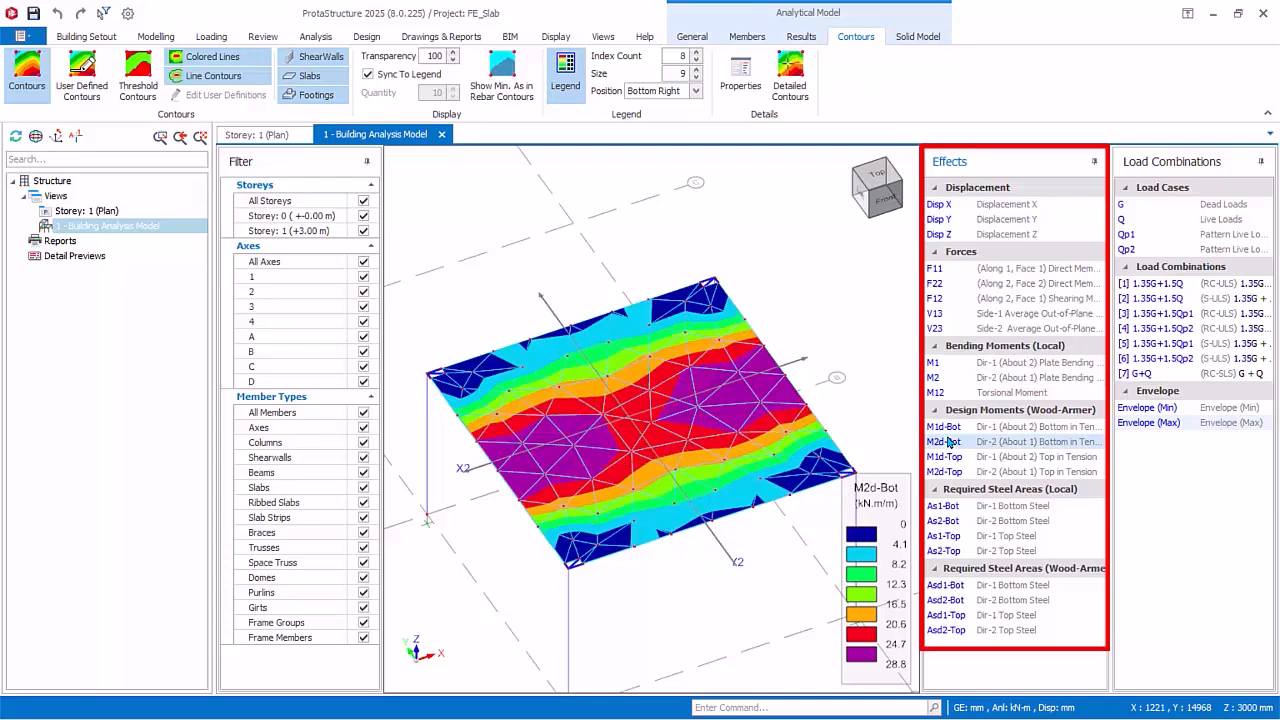
{"action": "left_click", "coordinate": [964, 522]}
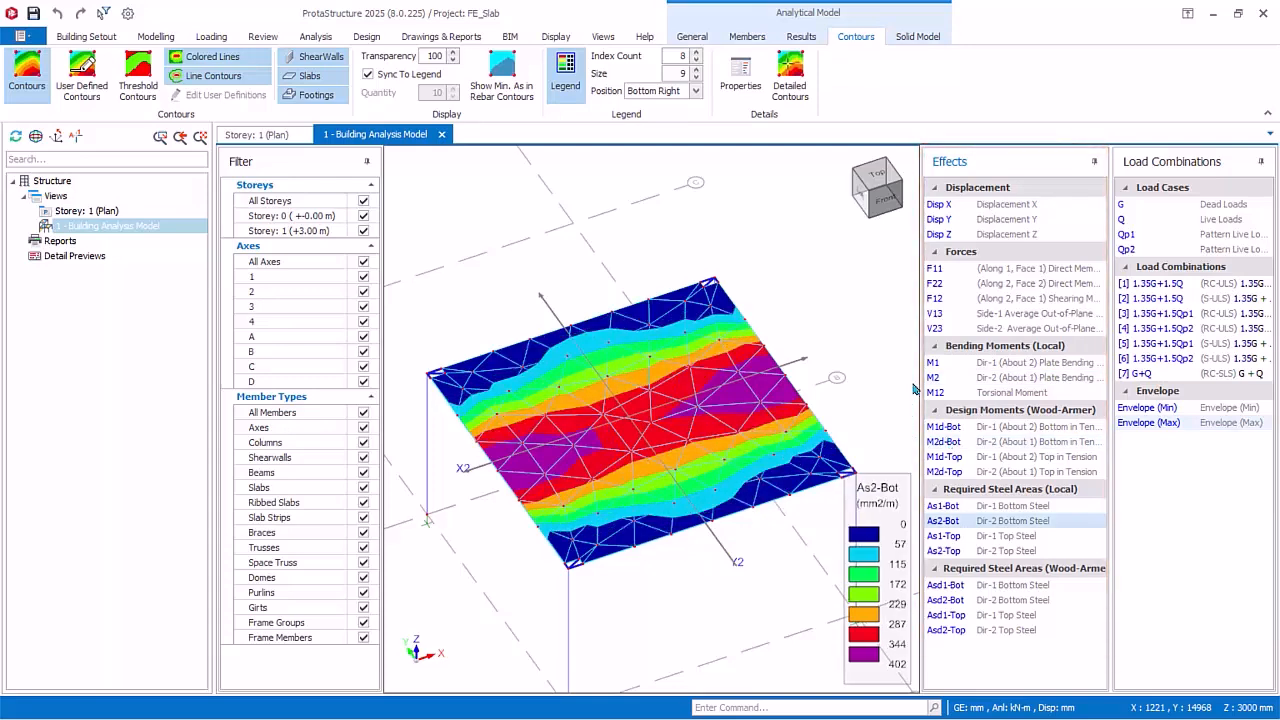
Widen the Effects list so its descriptions are readable, and auto-hide the Filter list.
{"action": "left_click_drag", "start_coordinate": [920, 389], "coordinate": [895, 396]}
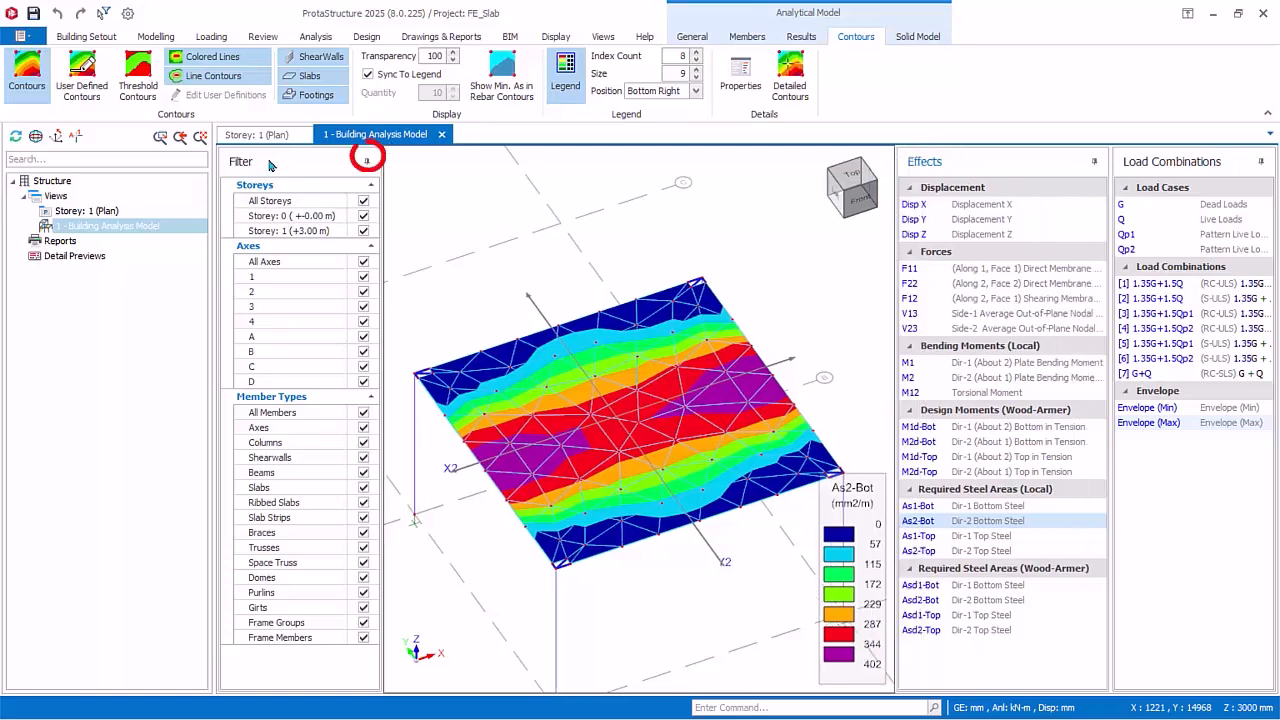
{"action": "left_click", "coordinate": [366, 160]}
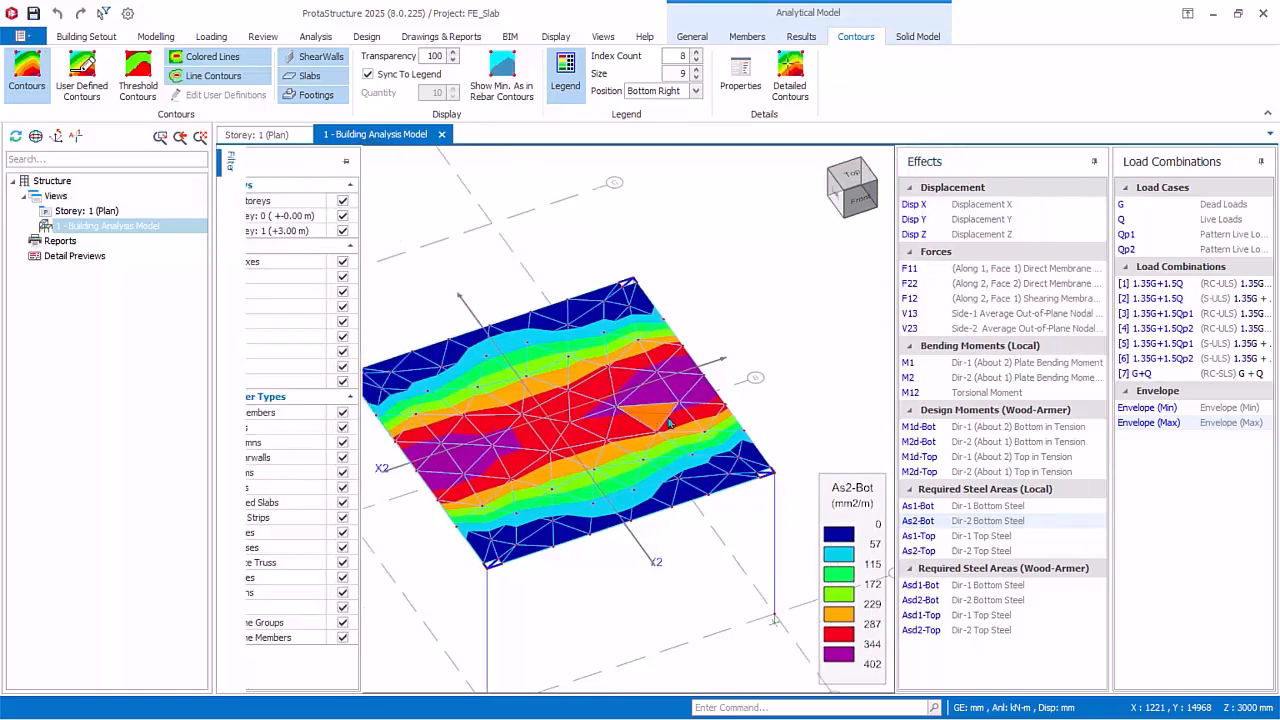
Examine the slab contours for Disp Z and membrane forces F11, F22 and F12 under combination [1] 1.35G+1.5Q.
{"action": "left_click", "coordinate": [952, 241]}
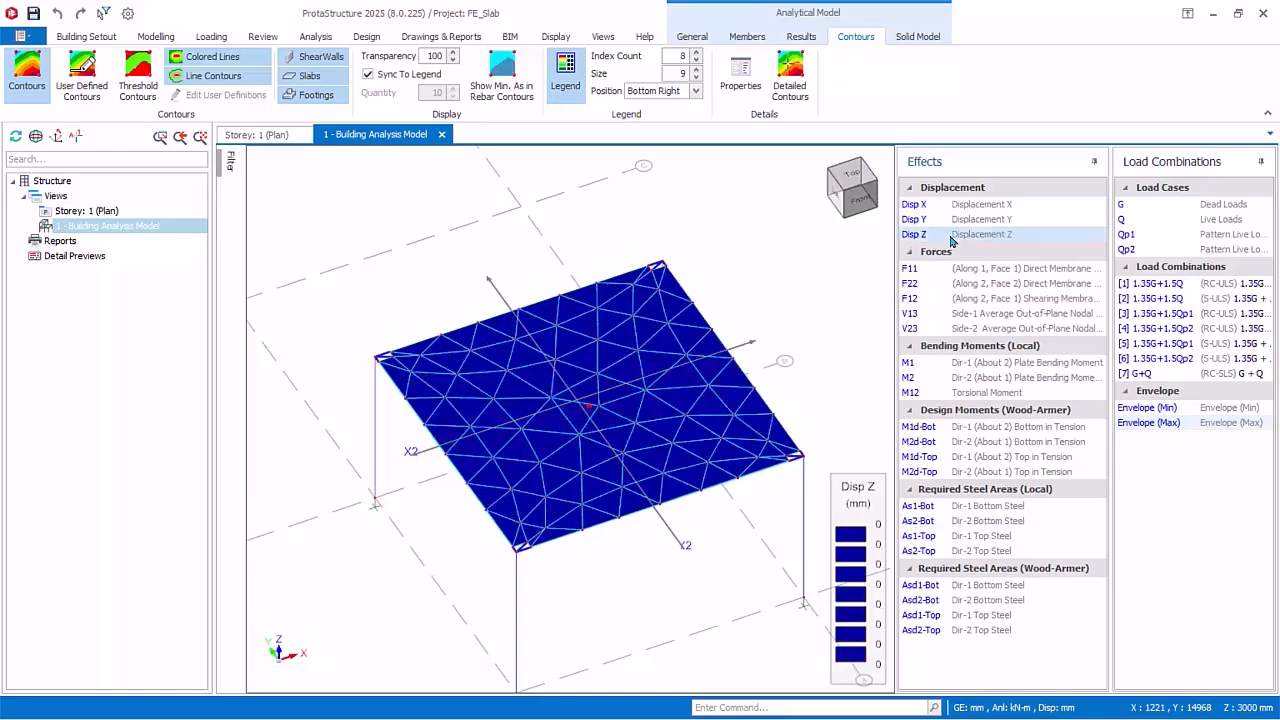
{"action": "left_click", "coordinate": [1133, 287]}
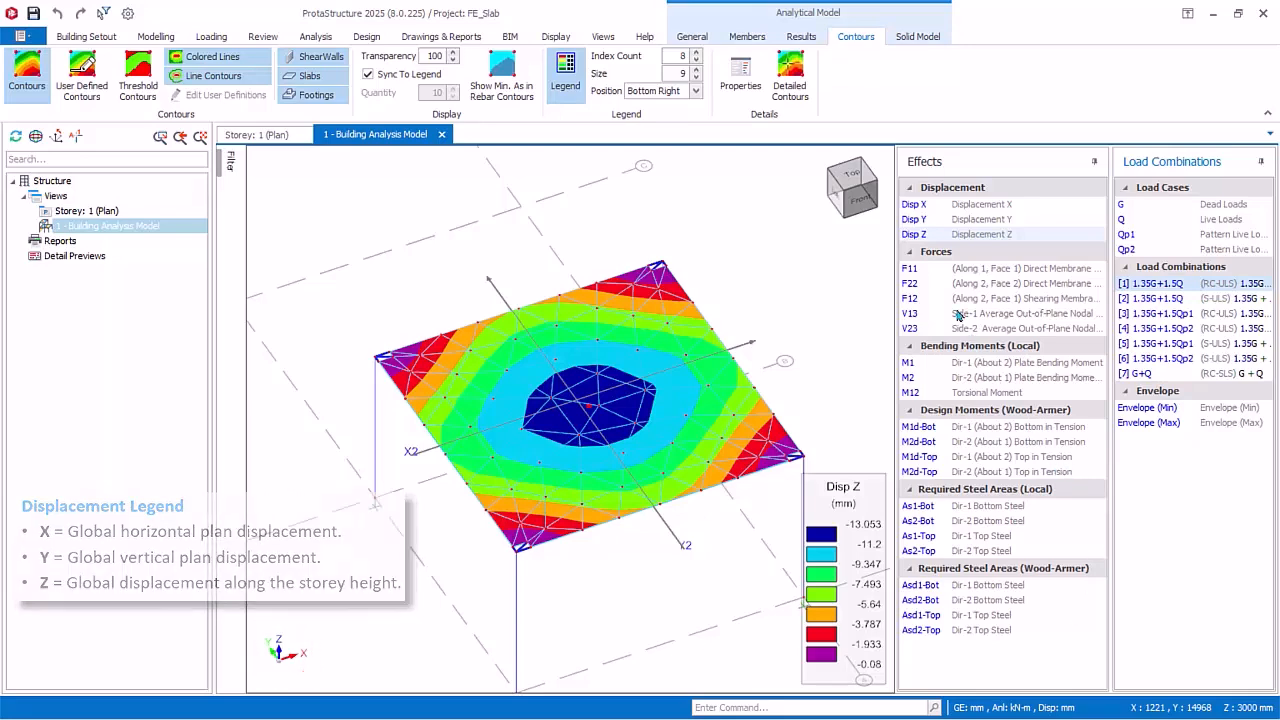
{"action": "left_click", "coordinate": [930, 270]}
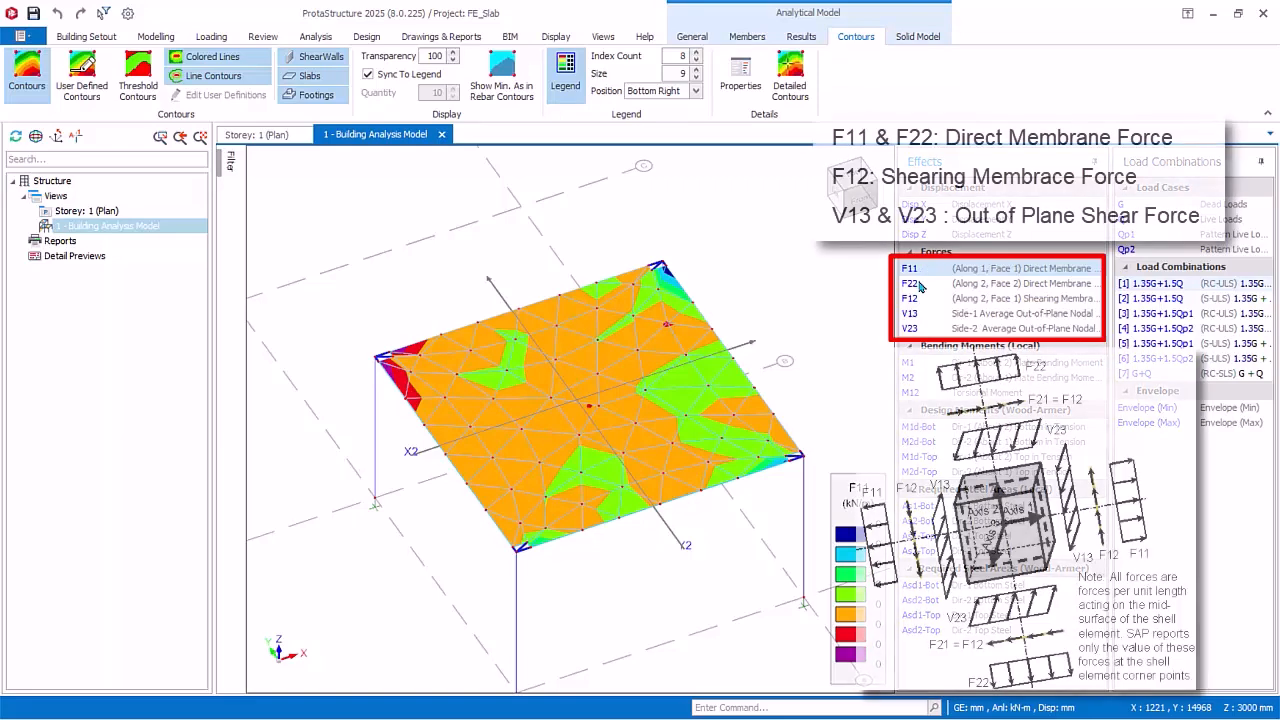
{"action": "left_click", "coordinate": [912, 284]}
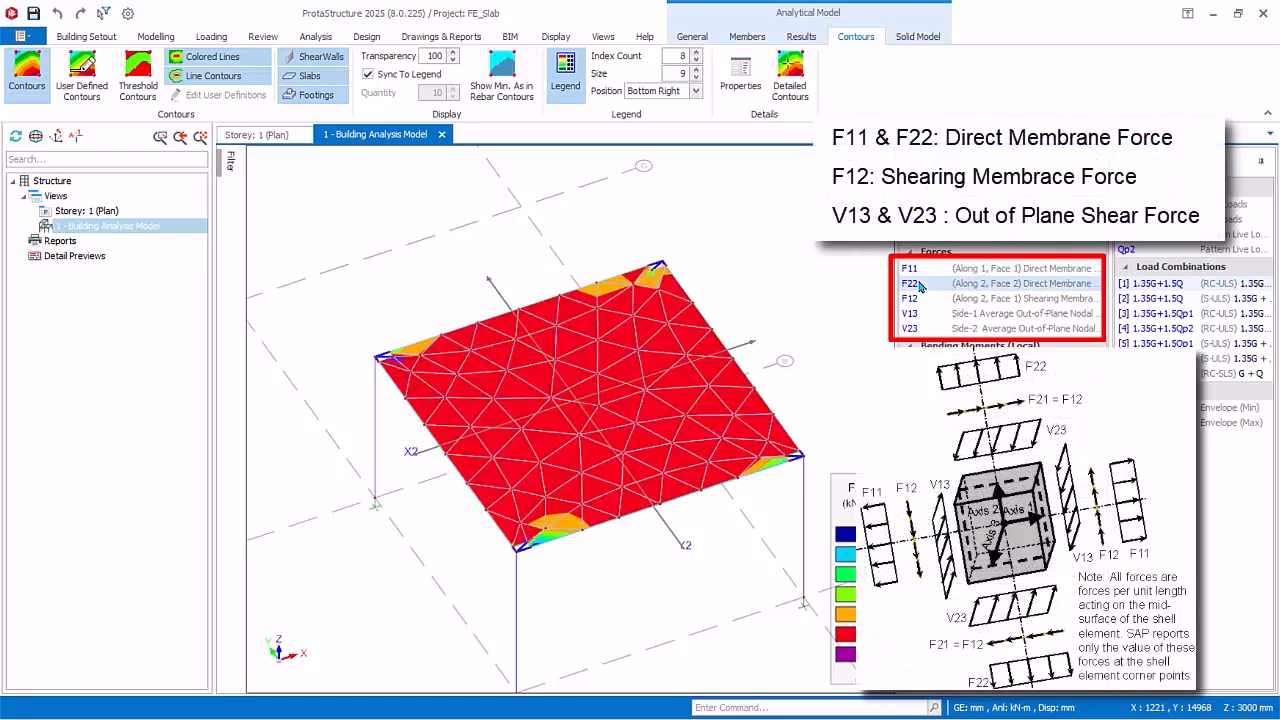
{"action": "left_click", "coordinate": [922, 301]}
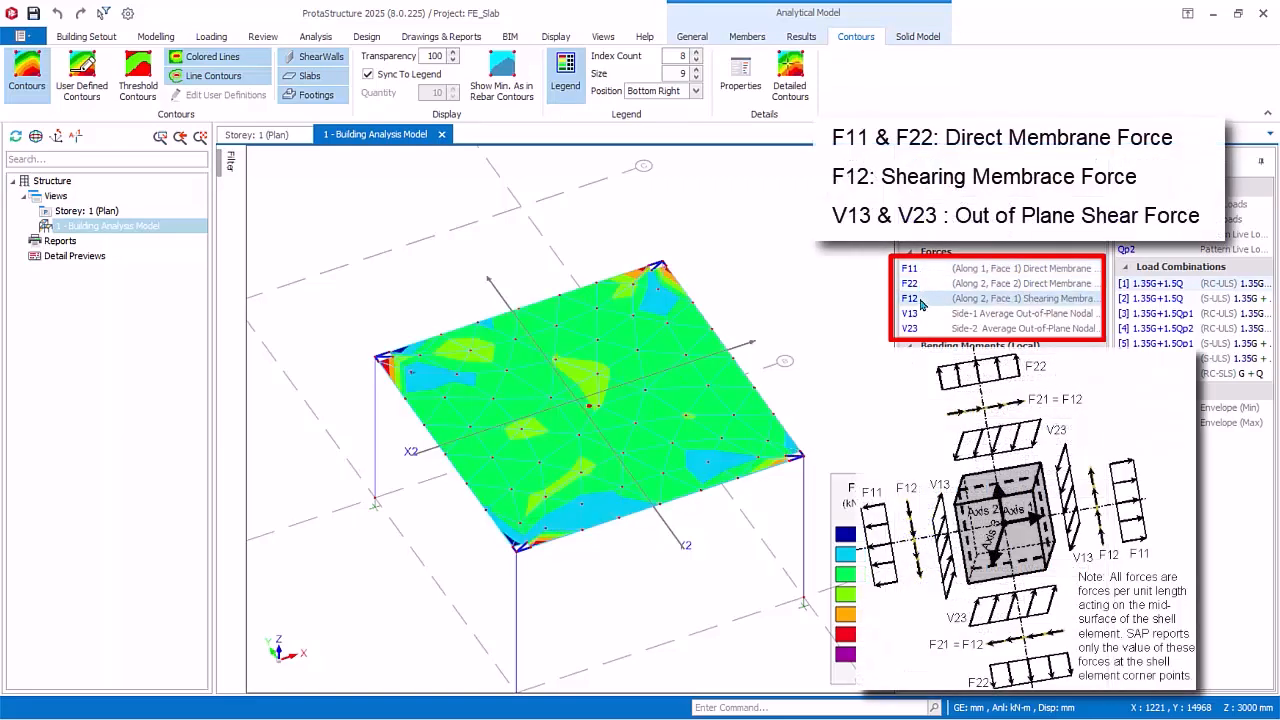
Examine the slab contours for out-of-plane shears V13 and V23 and local bending moments M1, M2 and M12.
{"action": "left_click", "coordinate": [928, 318]}
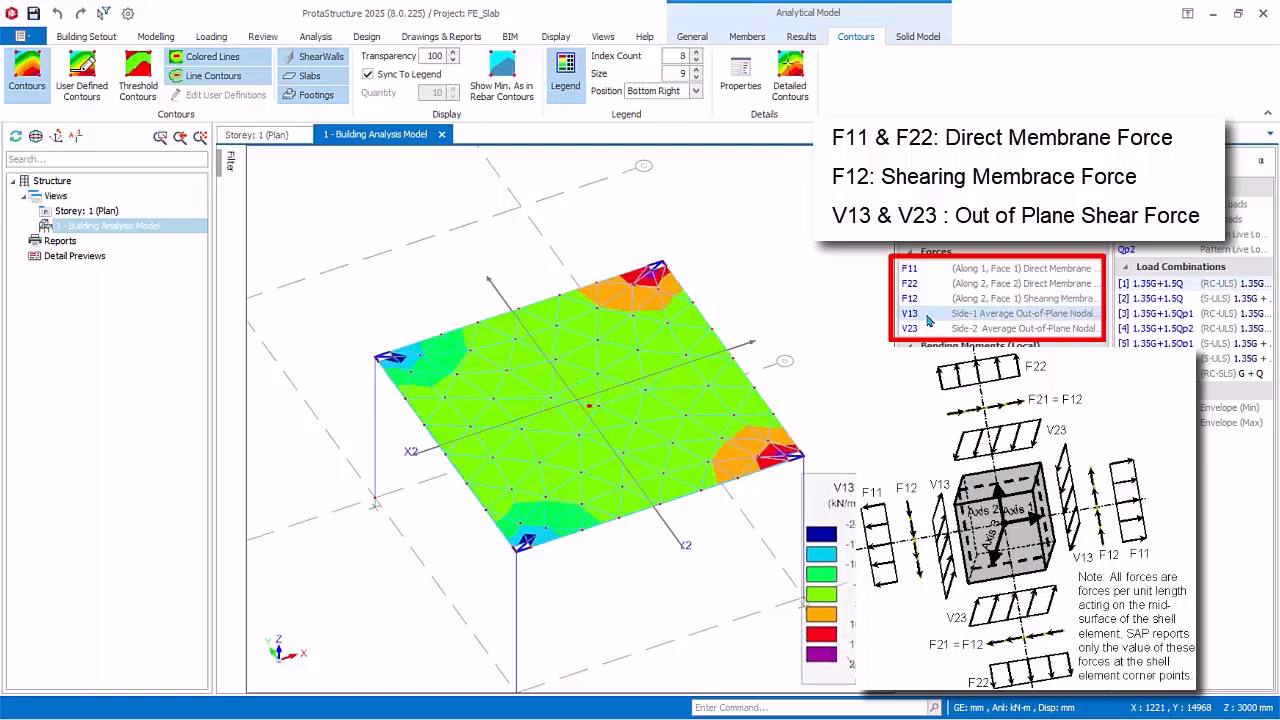
{"action": "left_click", "coordinate": [921, 329]}
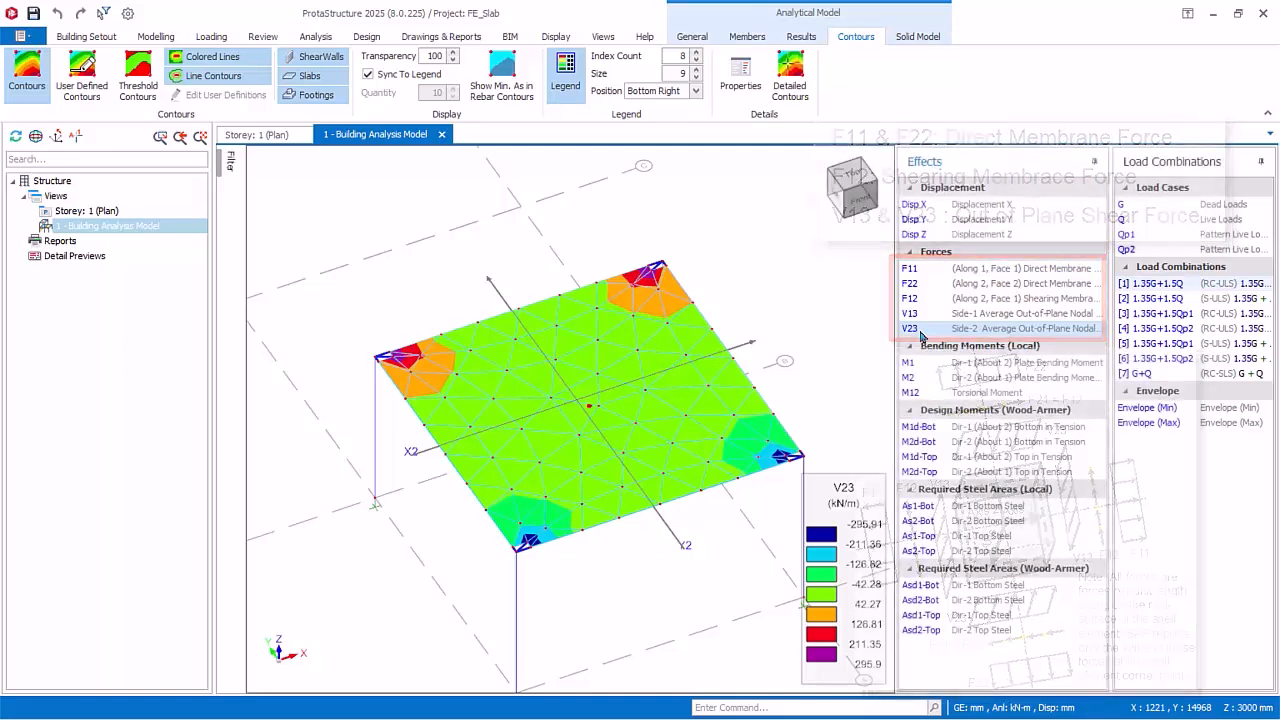
{"action": "left_click", "coordinate": [948, 365]}
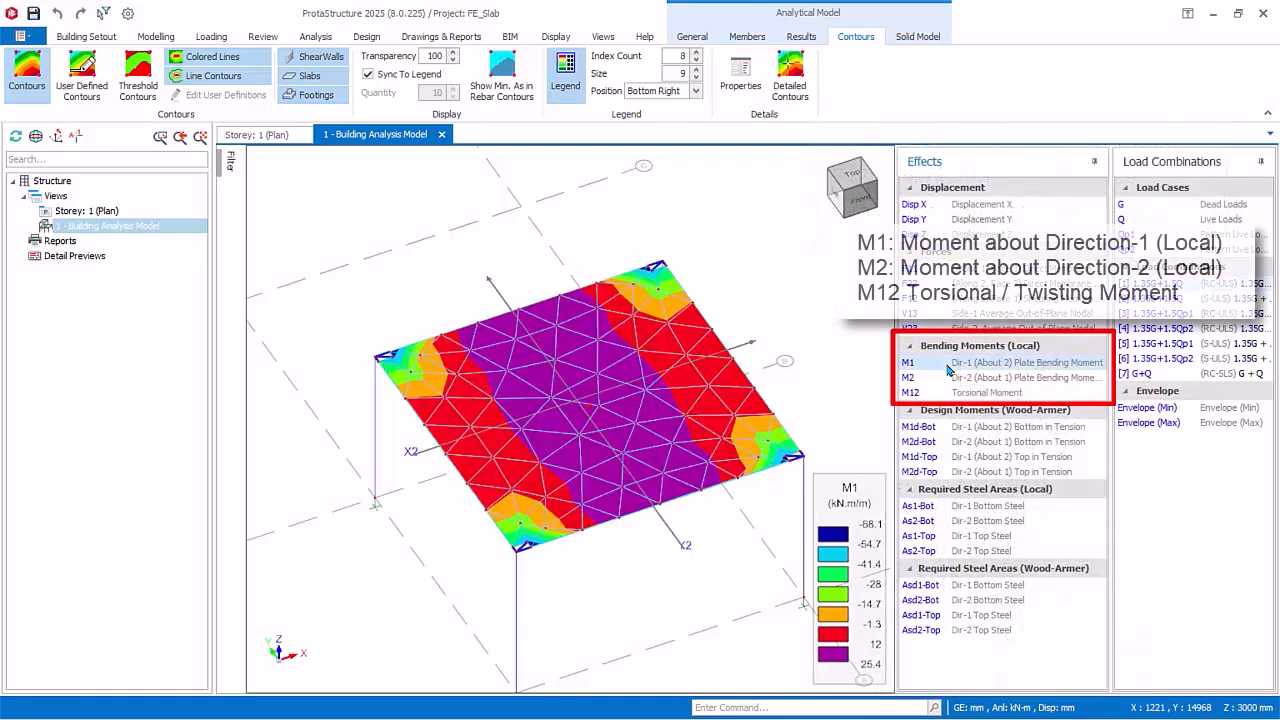
{"action": "left_click", "coordinate": [947, 377]}
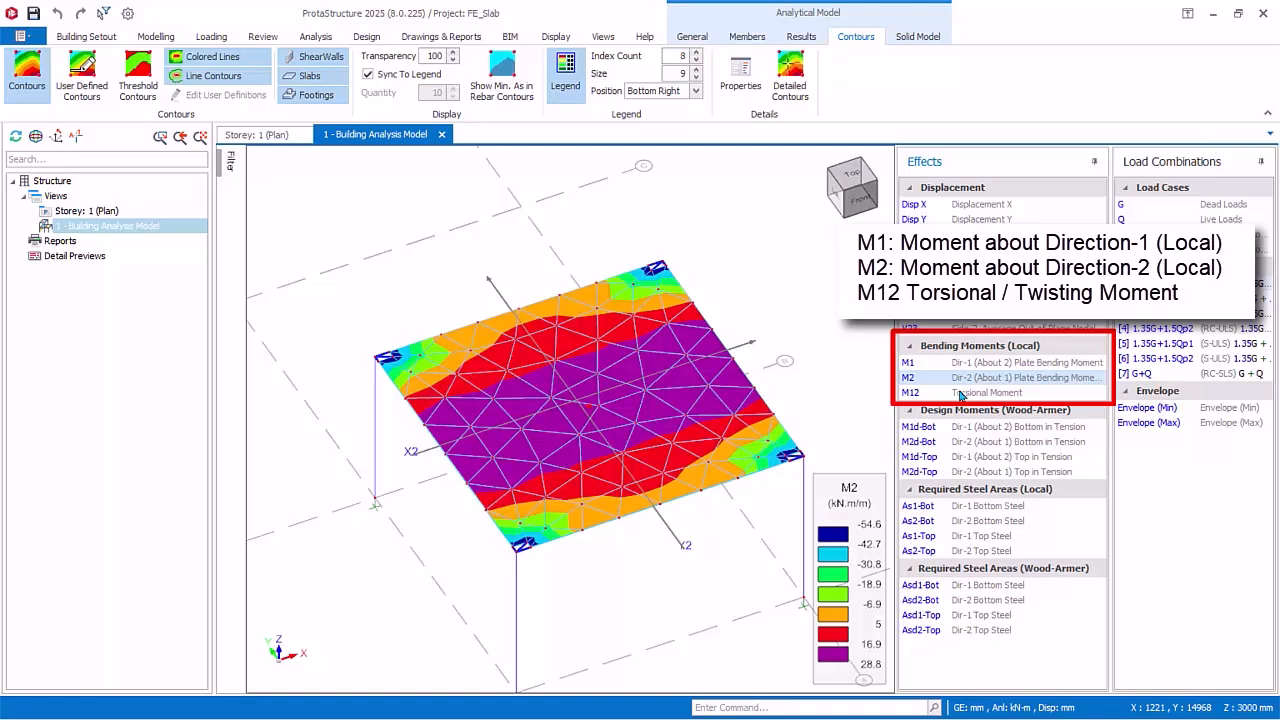
{"action": "left_click", "coordinate": [959, 394]}
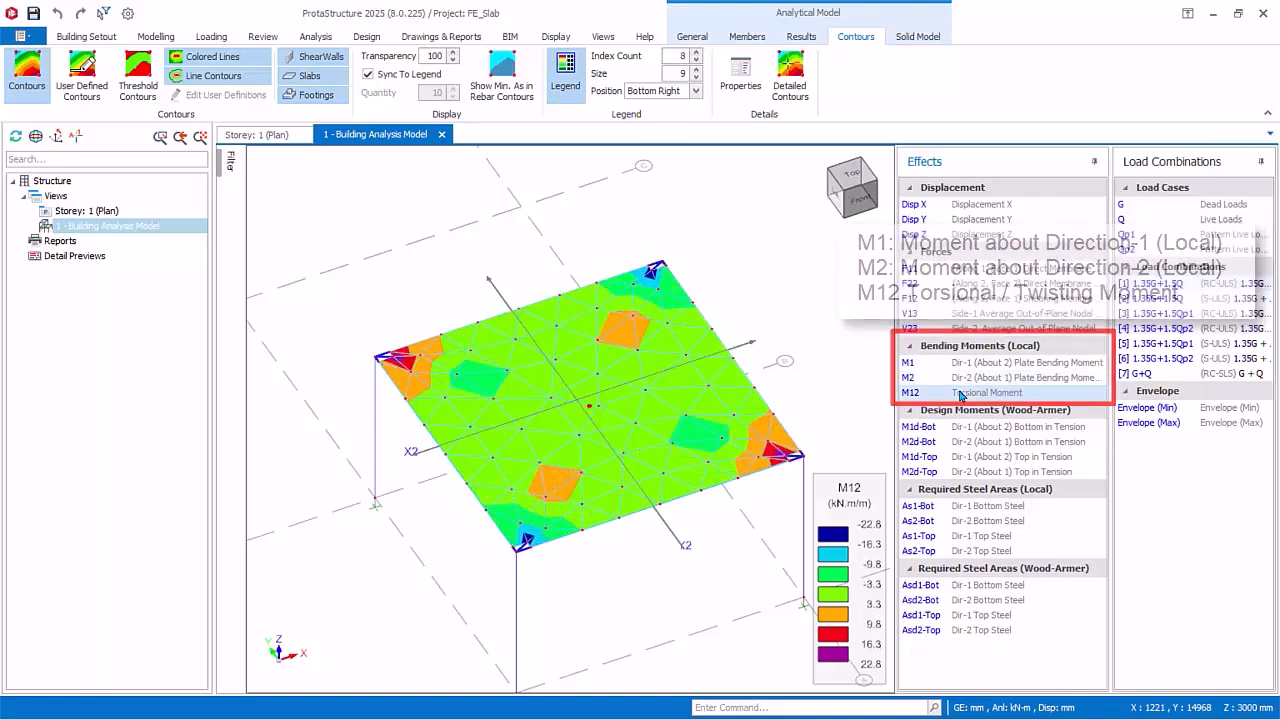
Examine the slab contours for Wood-Armer moments M1d-Bot, M2d-Bot and M1d-Top, and local required steel areas As1-Bot and As2-Bot.
{"action": "left_click", "coordinate": [964, 428]}
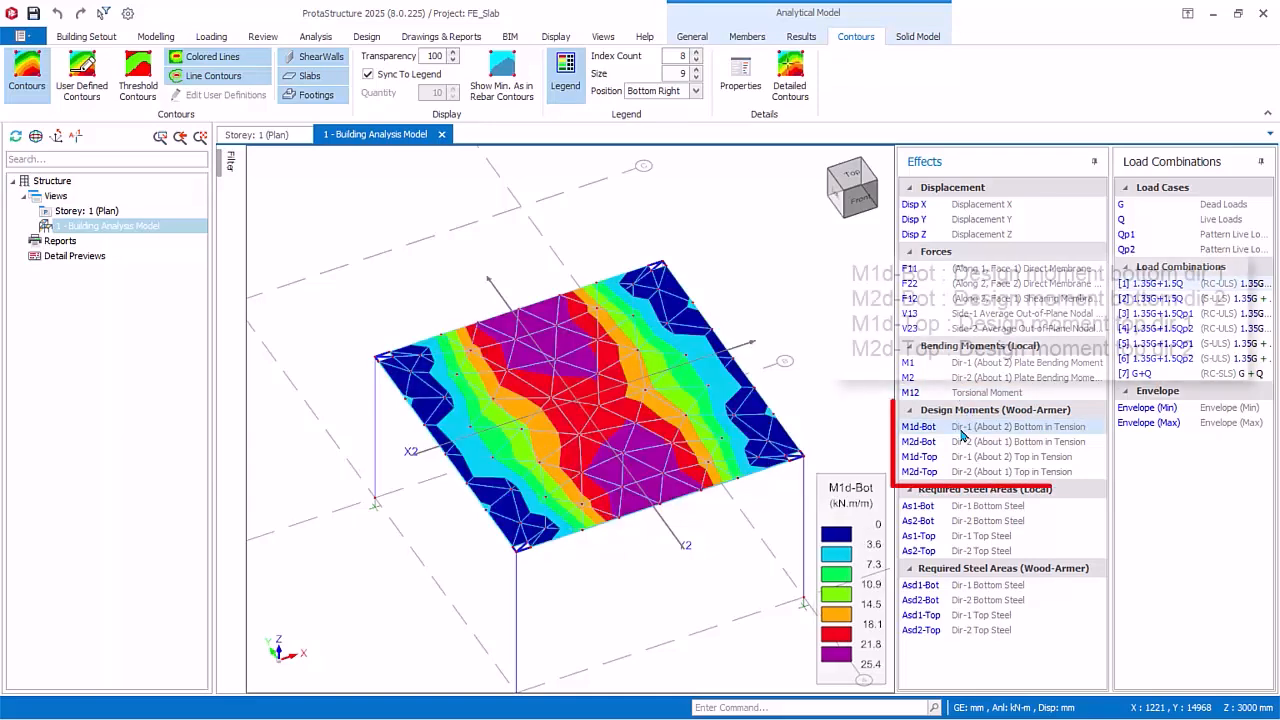
{"action": "left_click", "coordinate": [964, 442]}
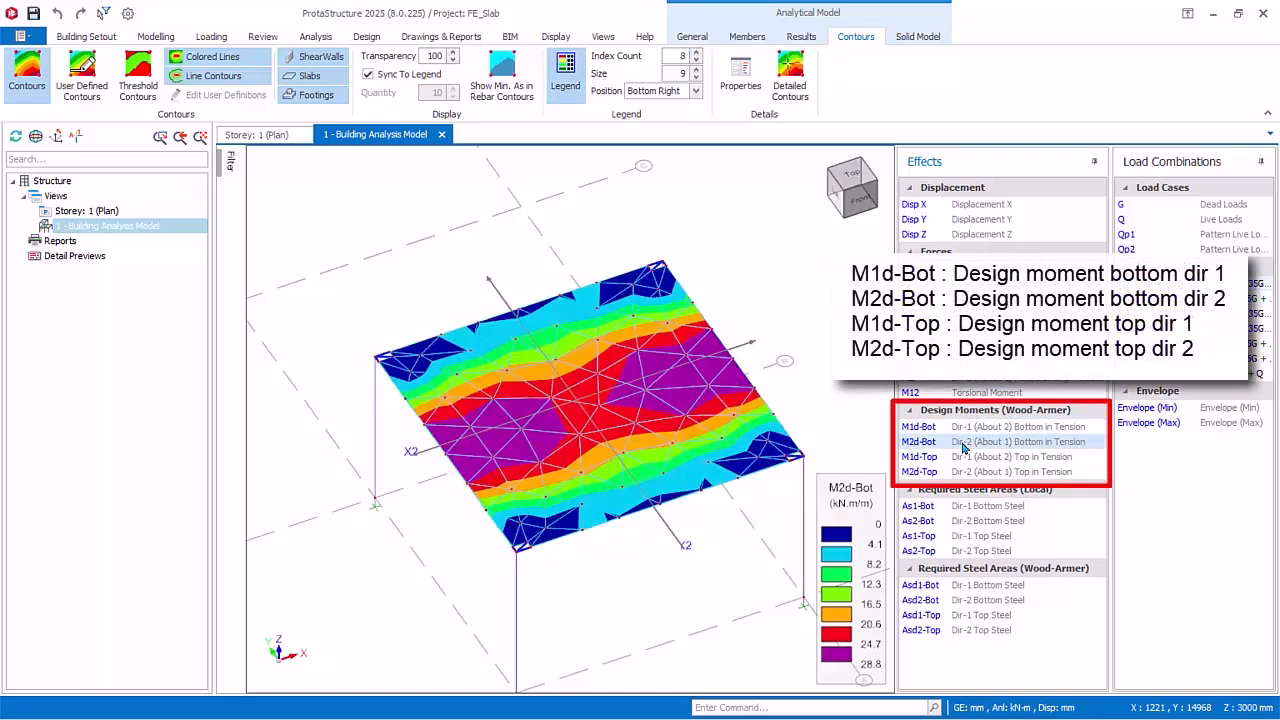
{"action": "left_click", "coordinate": [966, 458]}
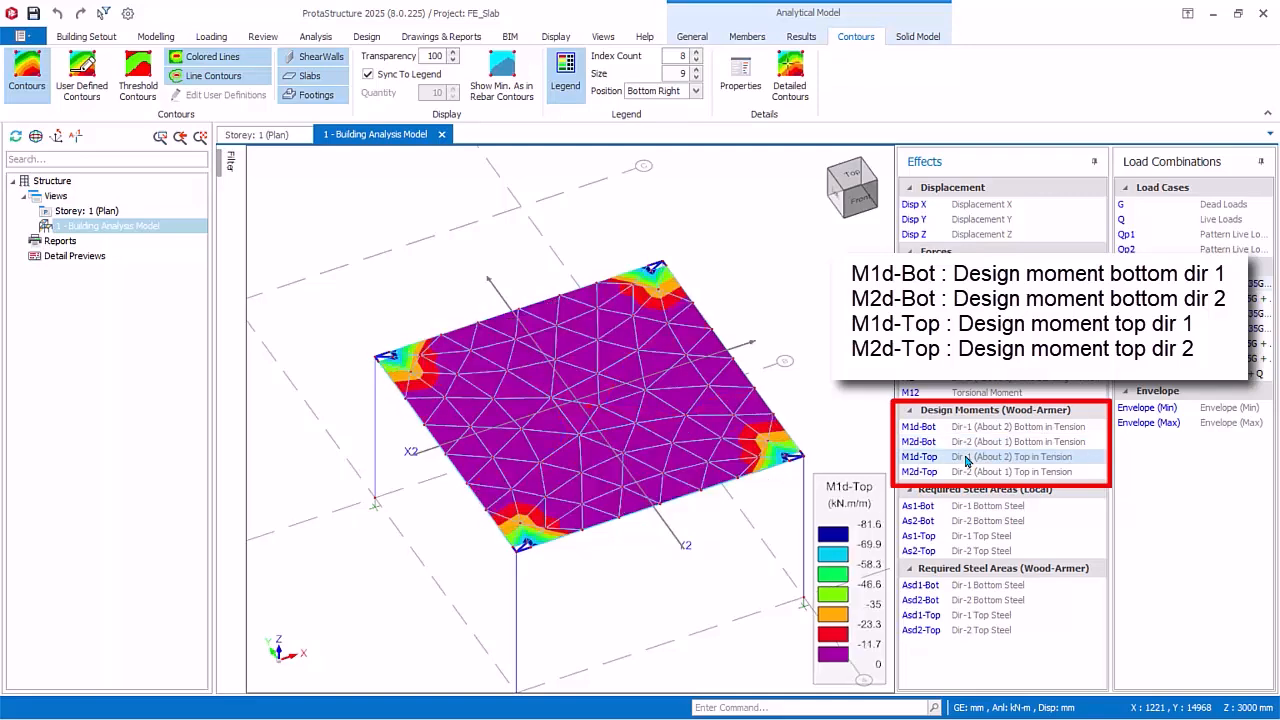
{"action": "left_click", "coordinate": [976, 507]}
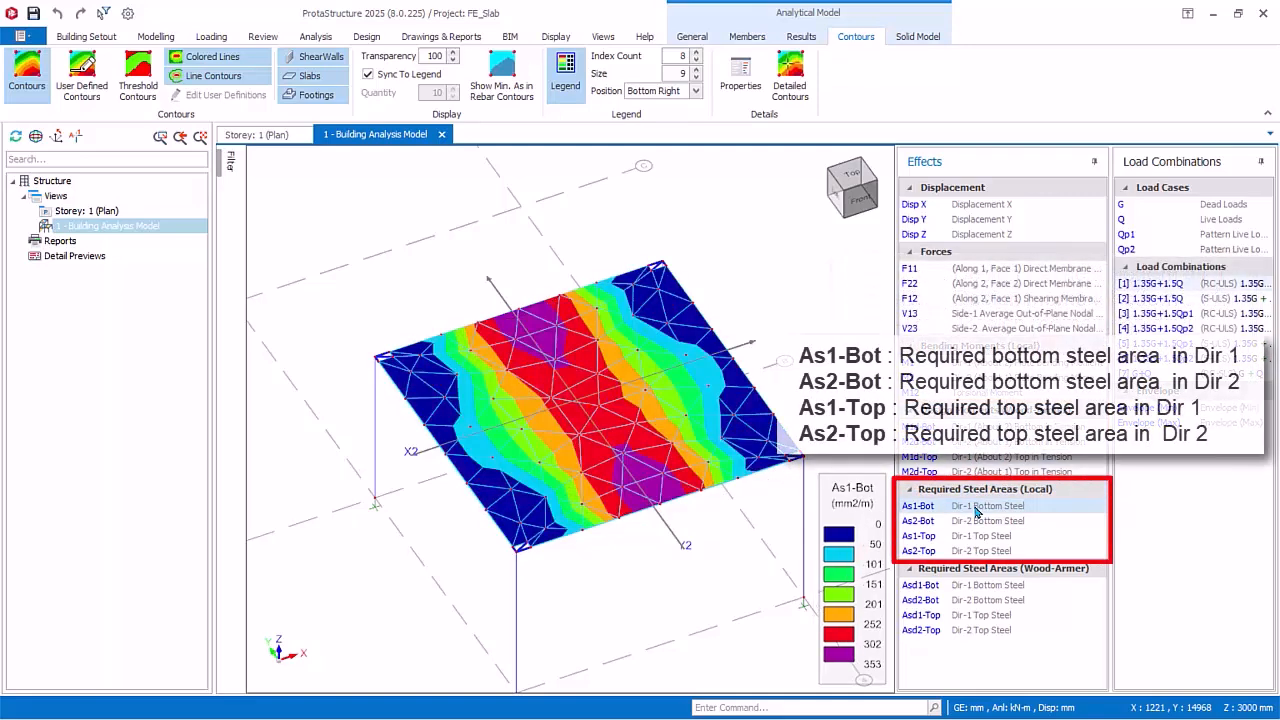
{"action": "left_click", "coordinate": [981, 520]}
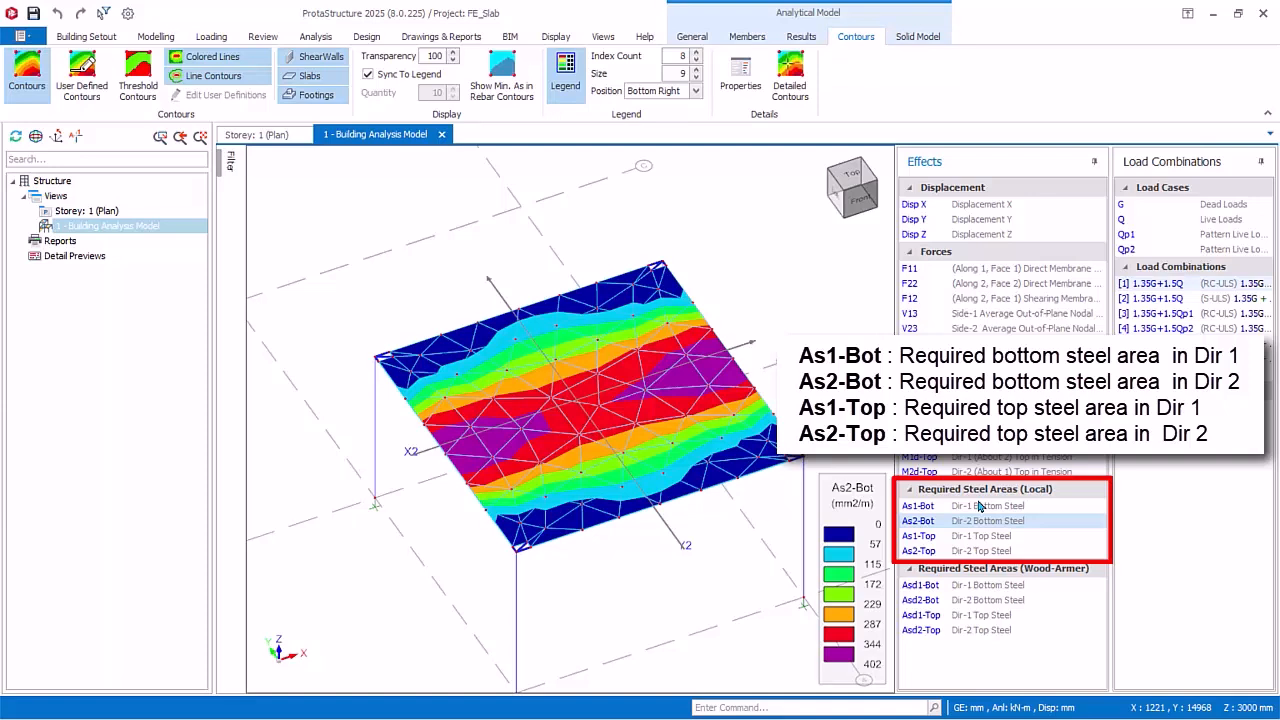
{"action": "left_click", "coordinate": [980, 506]}
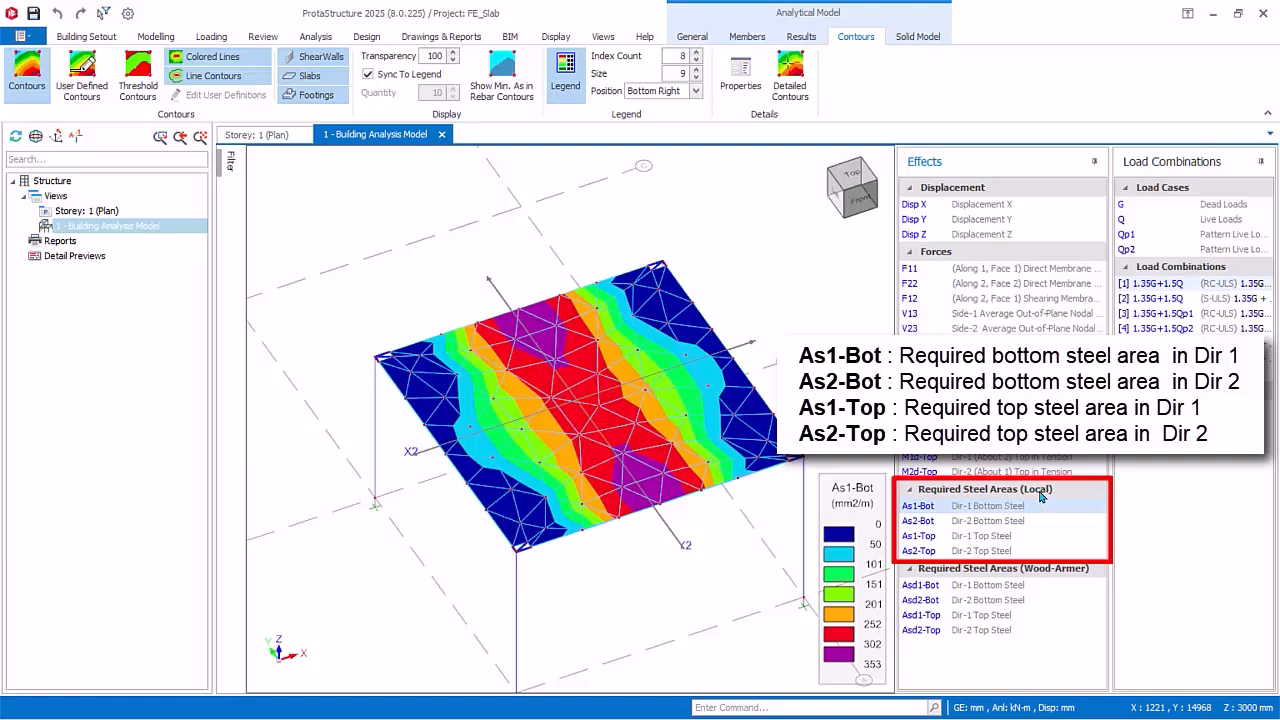
Examine the Wood-Armer steel area contours Asd1-Bot, Asd2-Bot, Asd1-Top and Asd2-Top, and toggle the minimum steel area display in rebar contours.
{"action": "left_click", "coordinate": [1008, 587]}
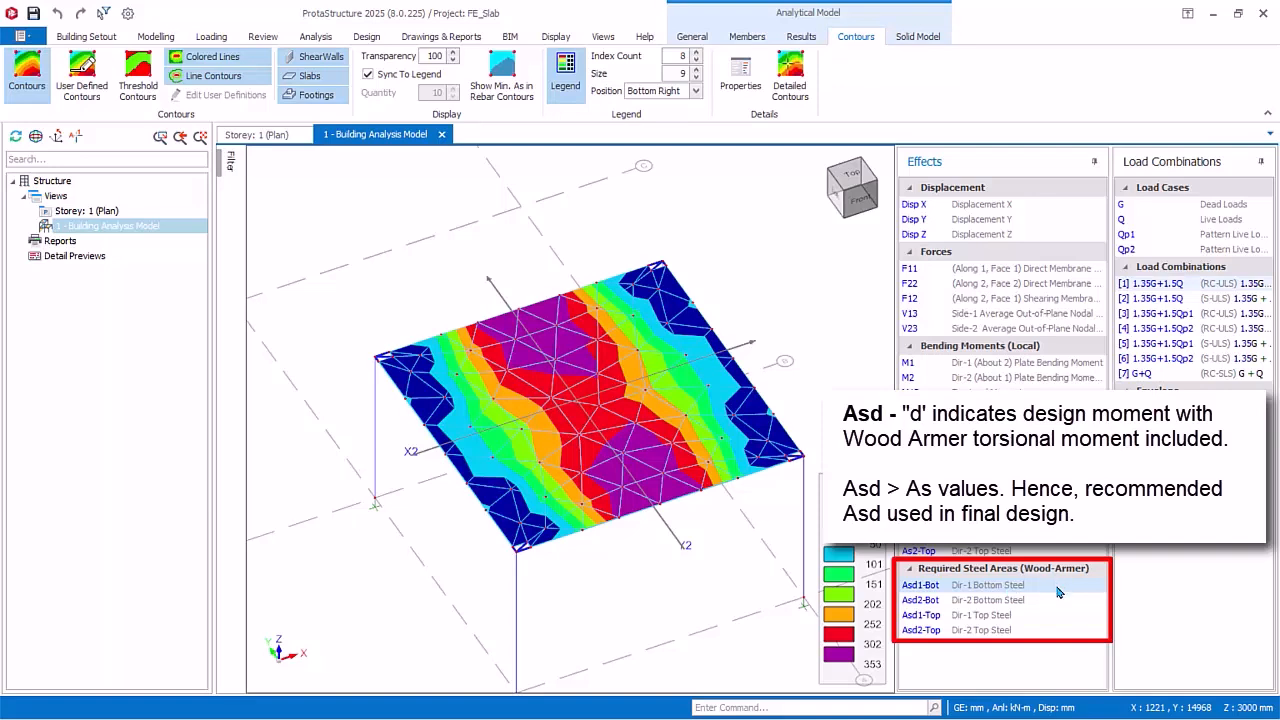
{"action": "left_click", "coordinate": [1024, 601]}
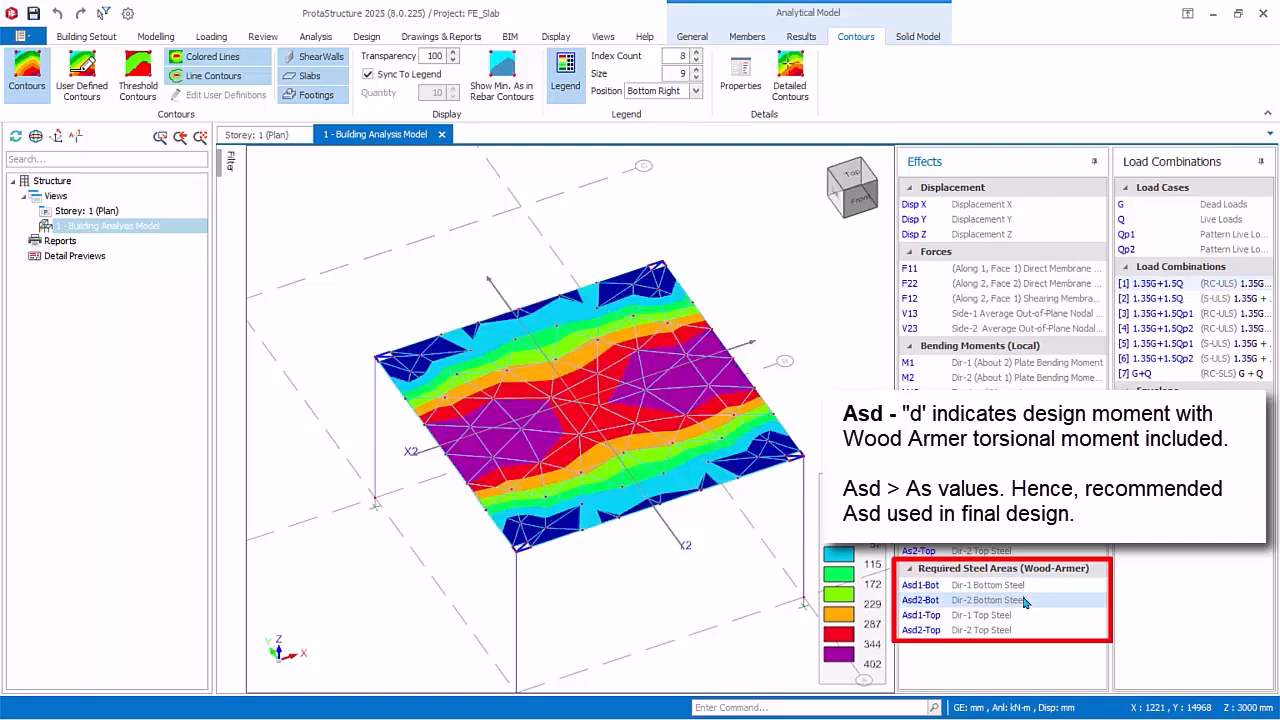
{"action": "left_click", "coordinate": [1020, 620]}
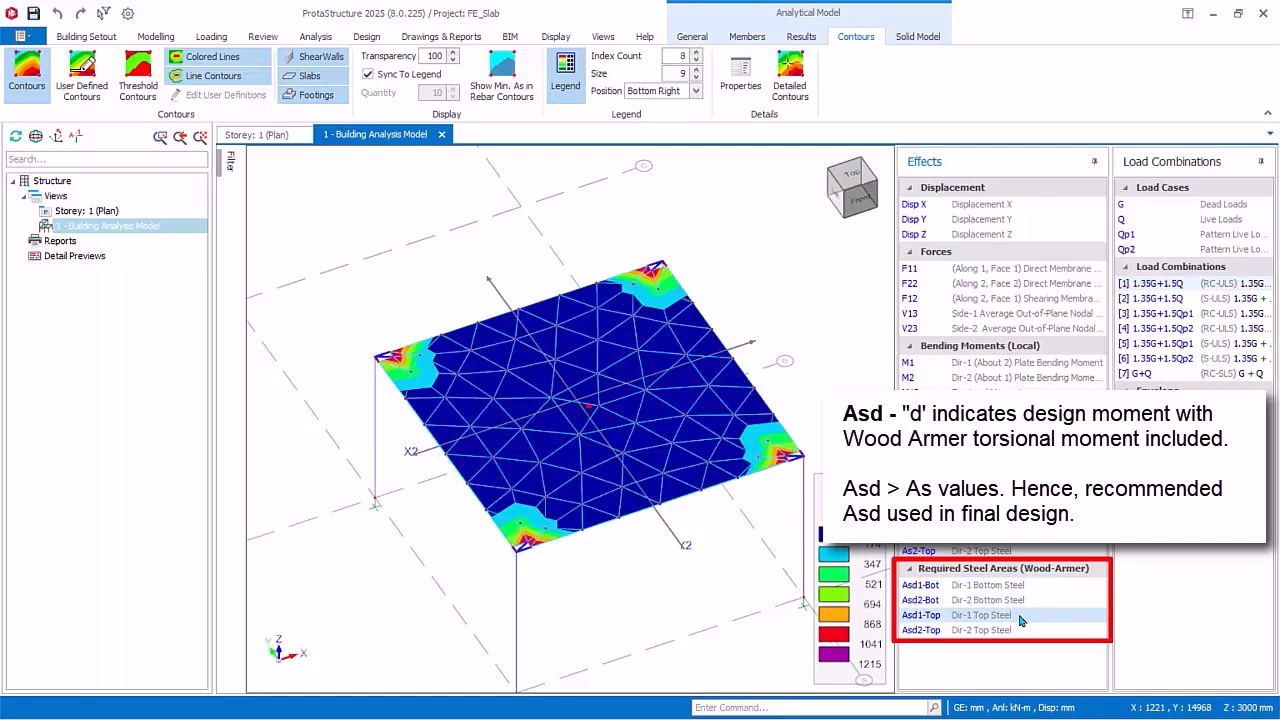
{"action": "left_click", "coordinate": [1020, 630]}
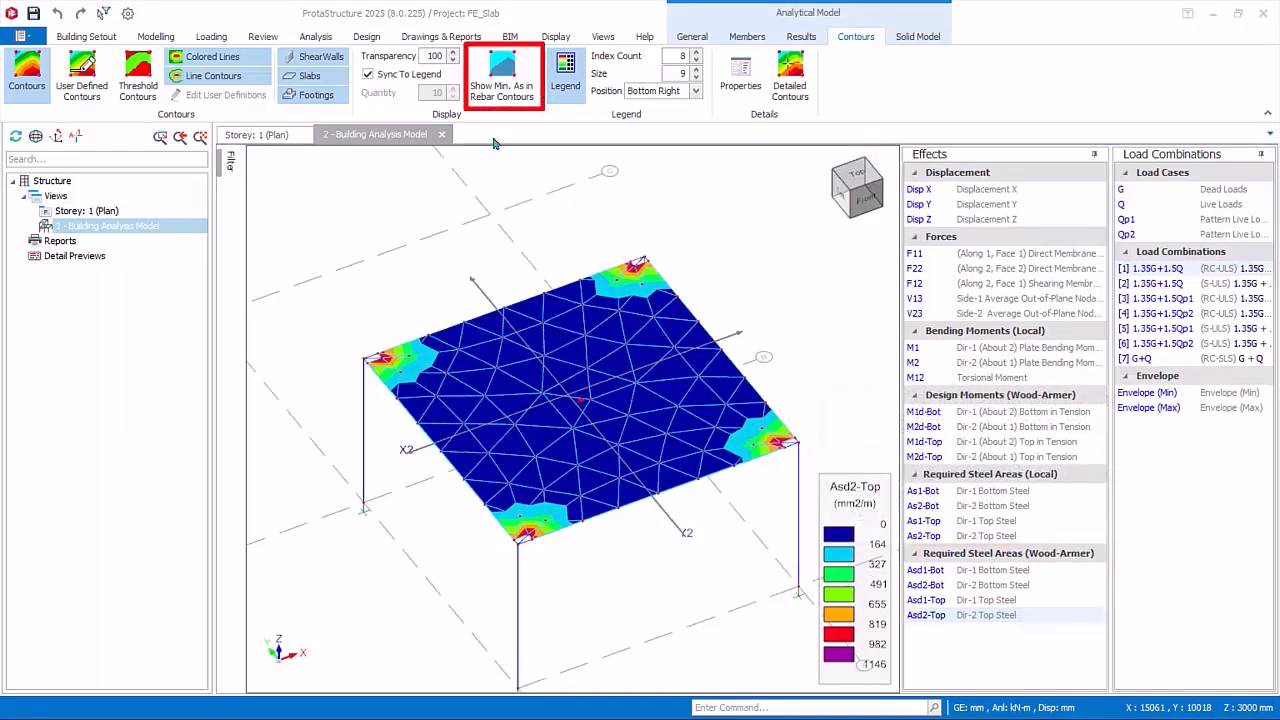
{"action": "left_click", "coordinate": [507, 96]}
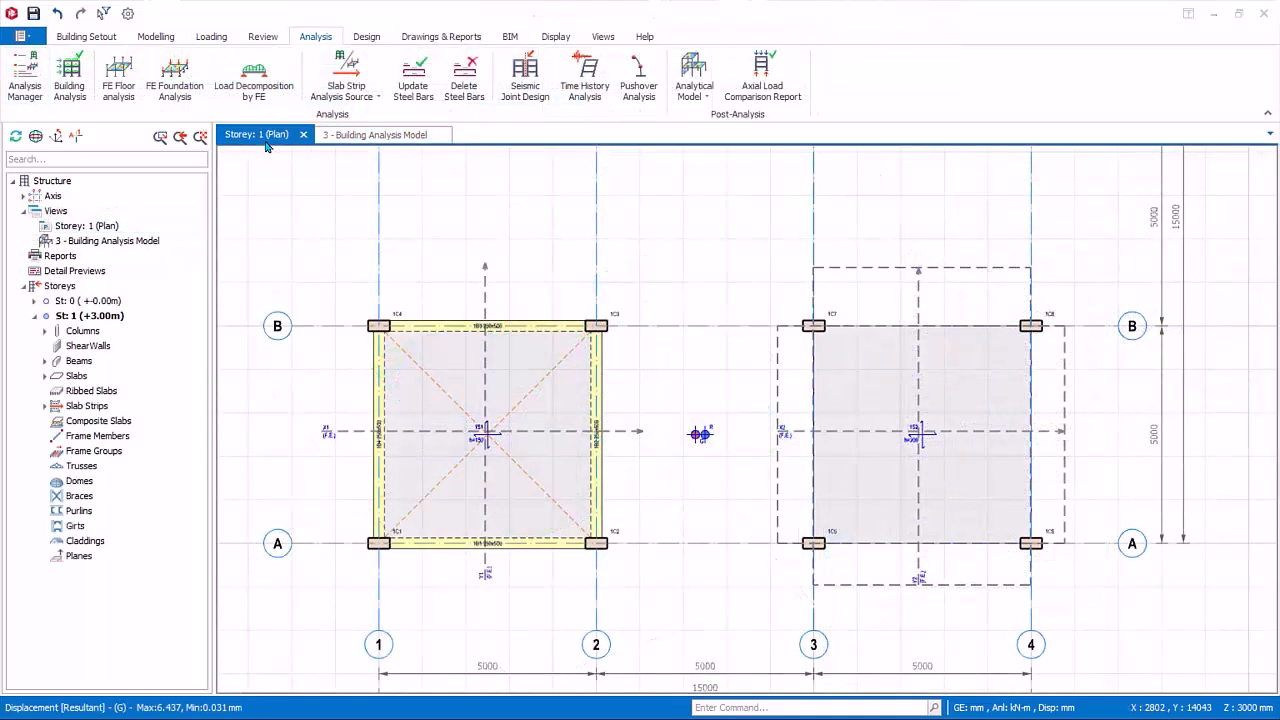
Open the slab analysis and design settings and include Wood-Armer effects in the slab design.
{"action": "left_click", "coordinate": [366, 36]}
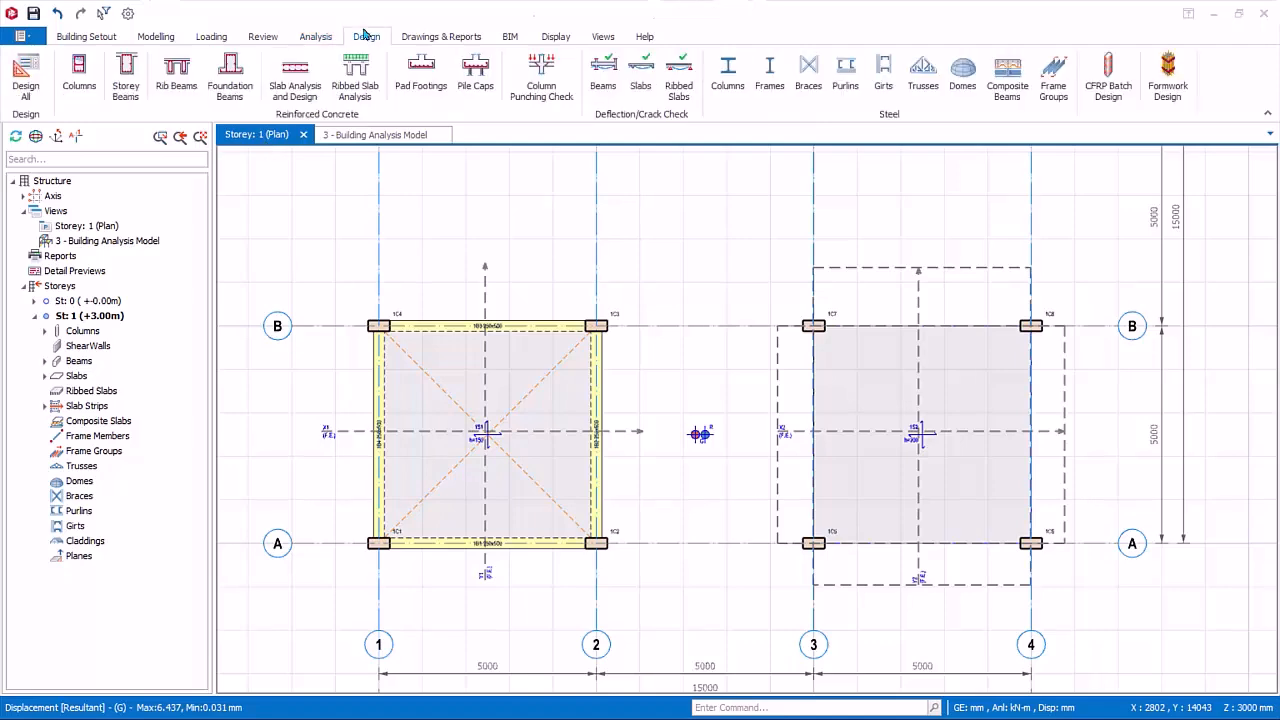
{"action": "left_click", "coordinate": [293, 75]}
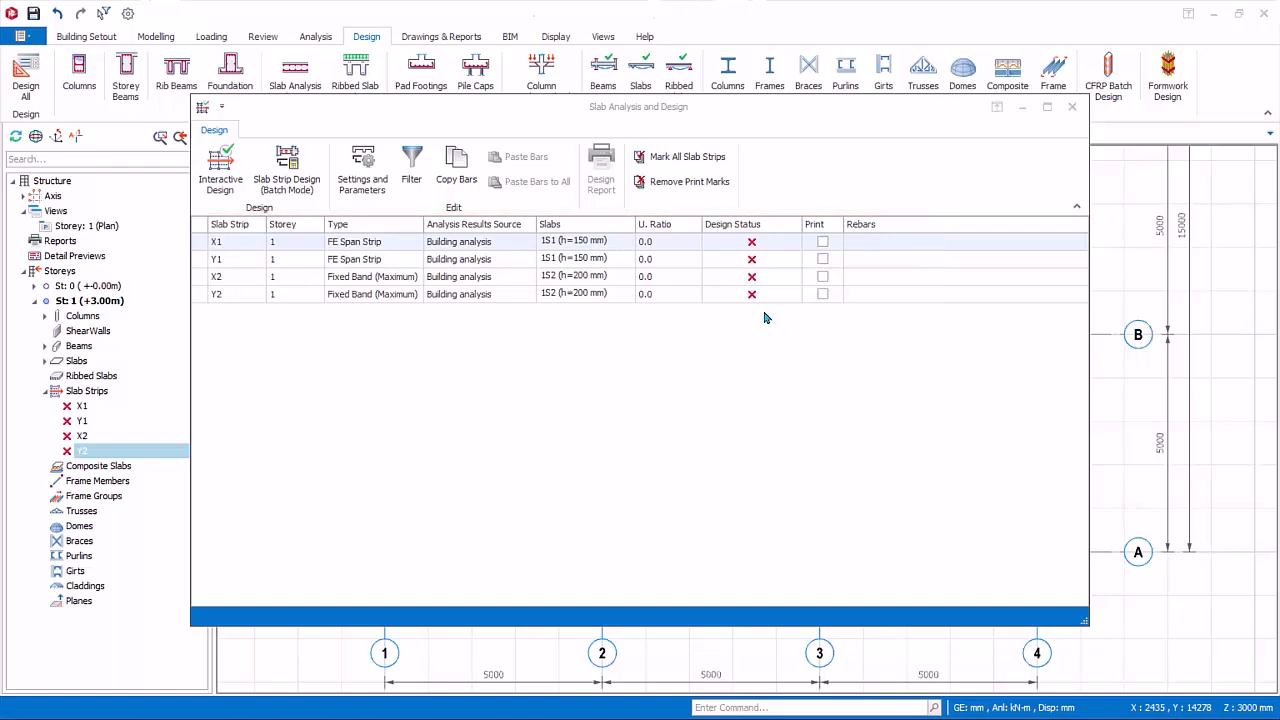
{"action": "left_click", "coordinate": [373, 186]}
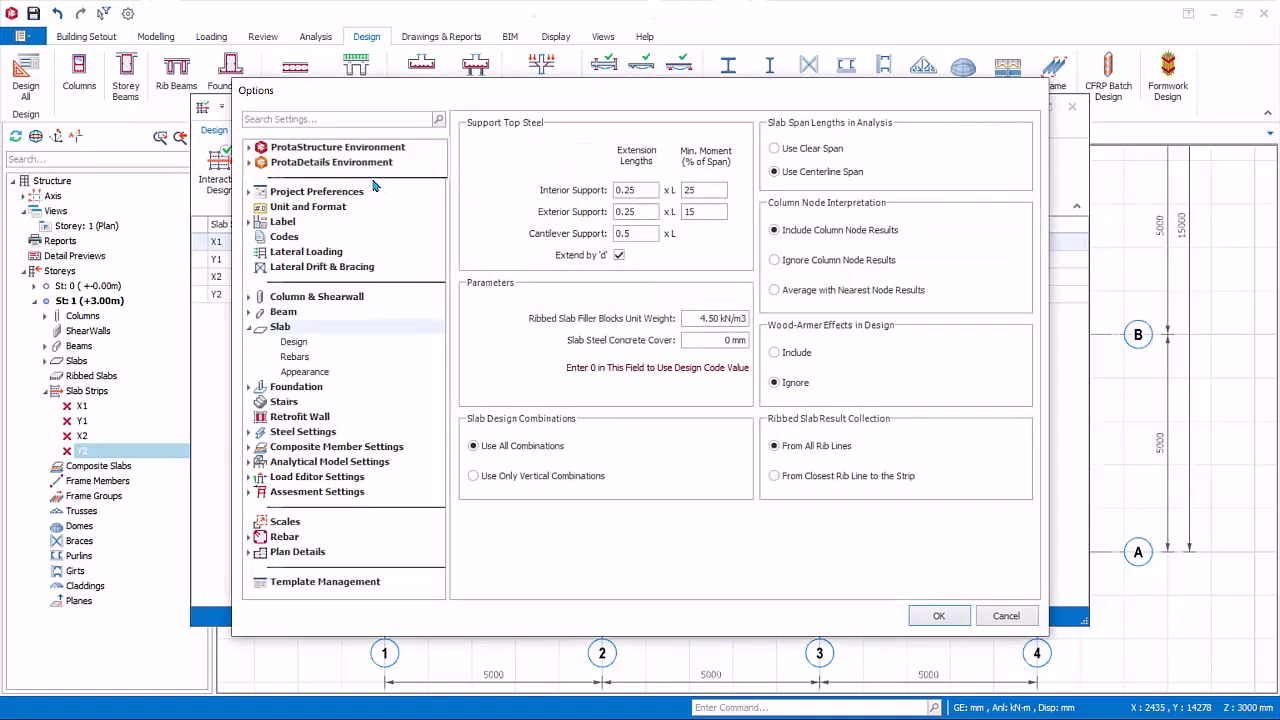
{"action": "left_click", "coordinate": [307, 345]}
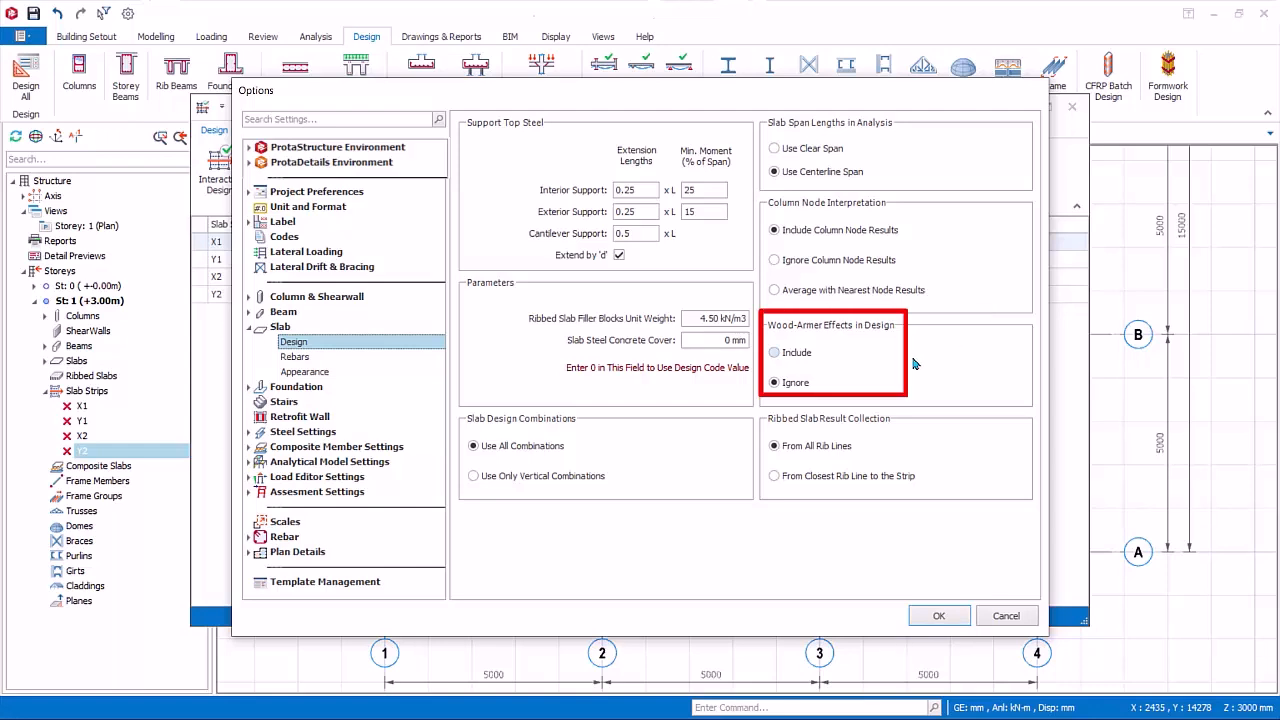
{"action": "left_click", "coordinate": [777, 356]}
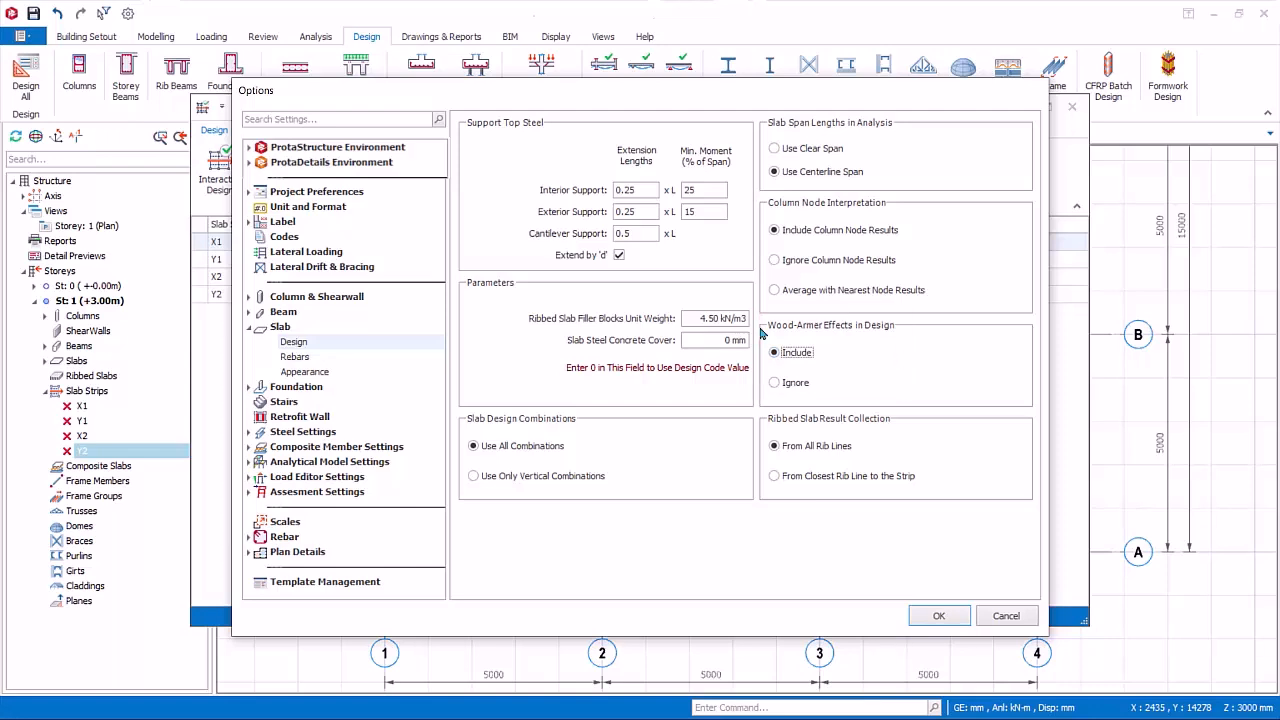
Check the slab rebar and appearance settings, and accept the options.
{"action": "left_click", "coordinate": [303, 359]}
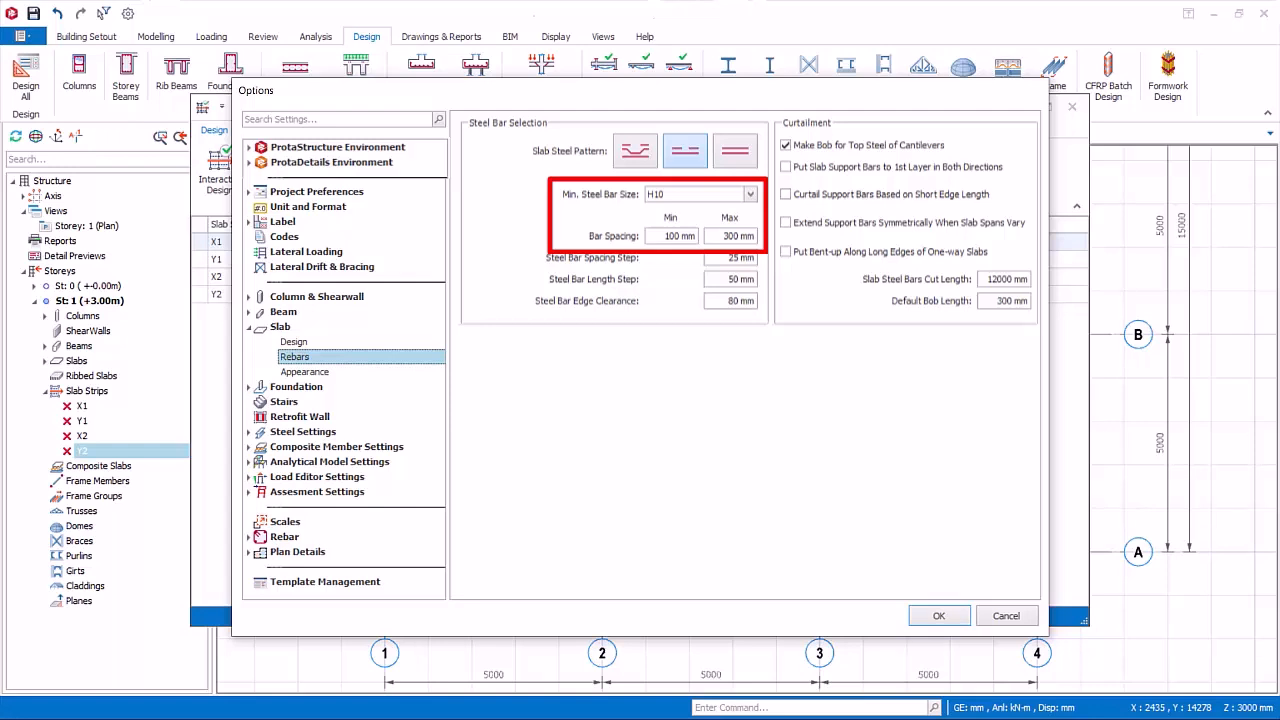
{"action": "left_click", "coordinate": [324, 372]}
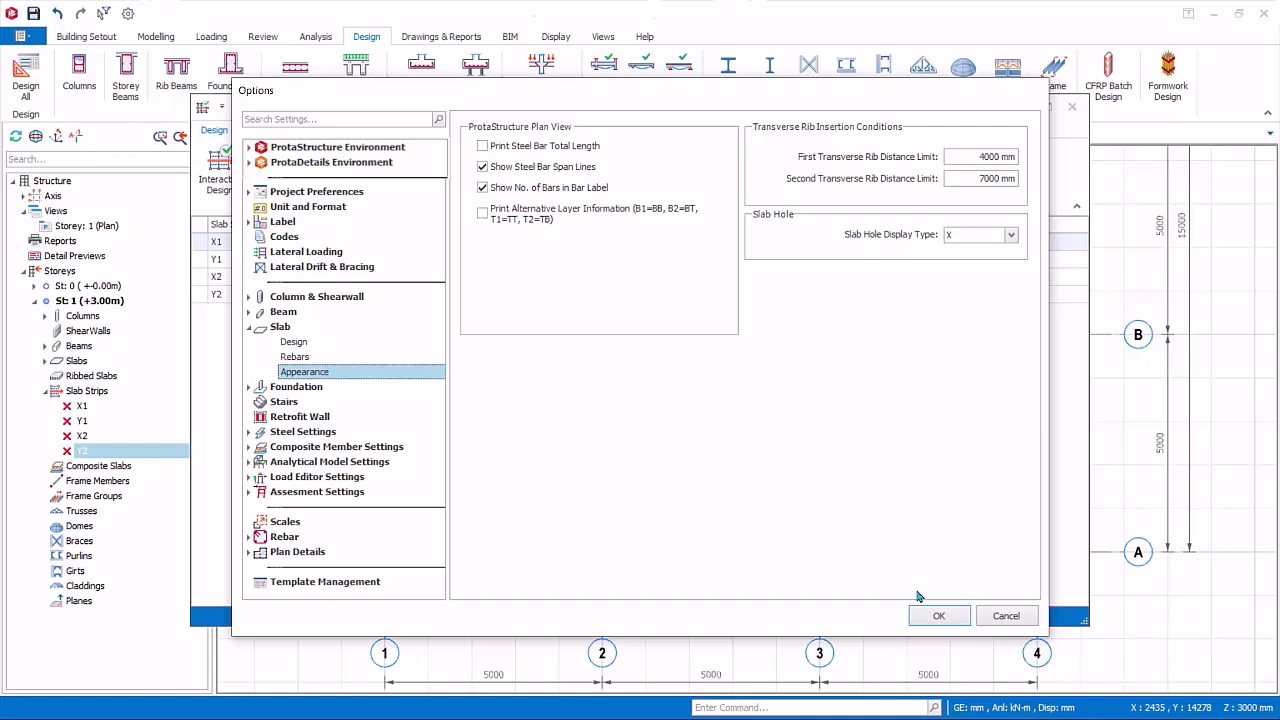
{"action": "left_click", "coordinate": [938, 615]}
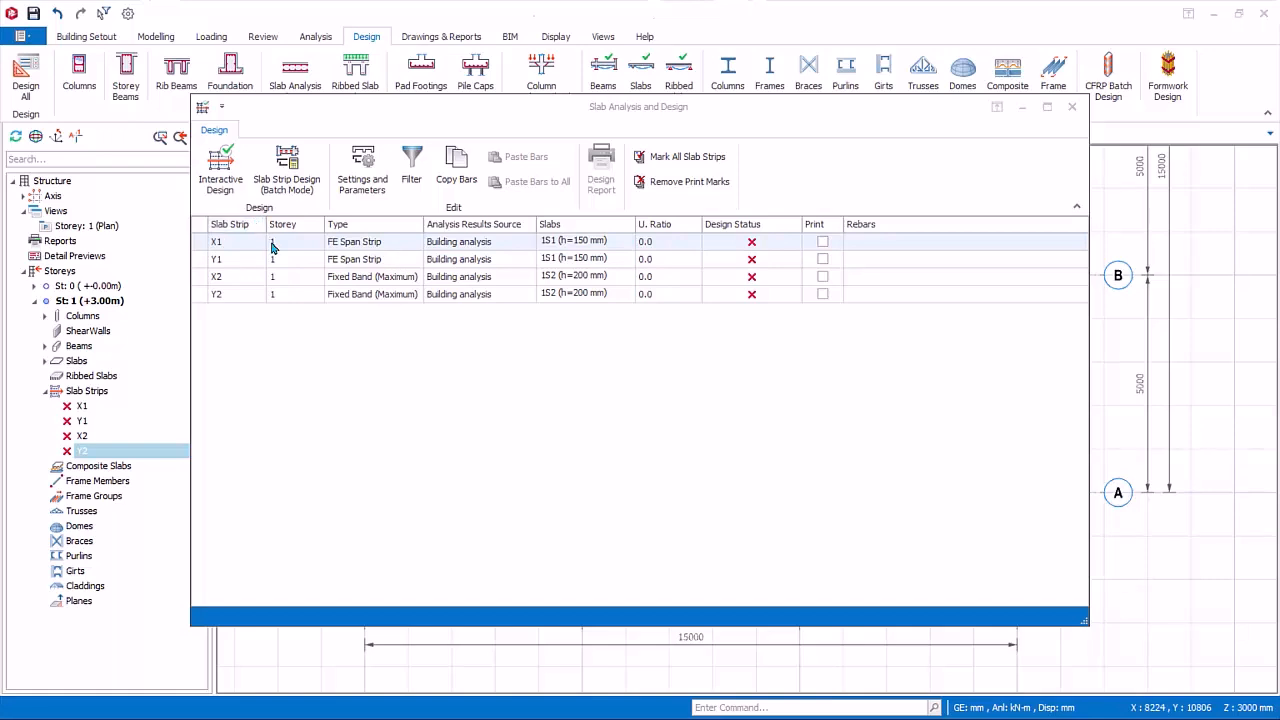
Design slab strip X1 interactively, deleting and re-selecting all steel bars.
{"action": "left_click", "coordinate": [272, 246]}
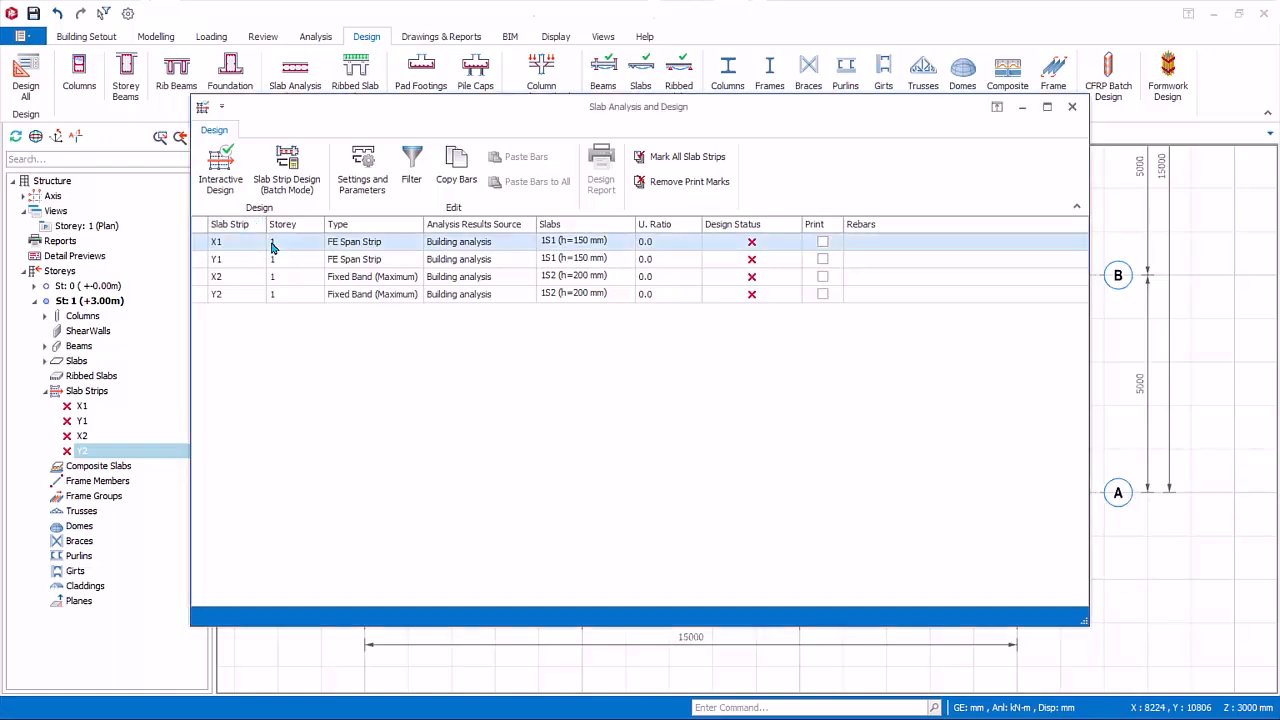
{"action": "left_click", "coordinate": [220, 188]}
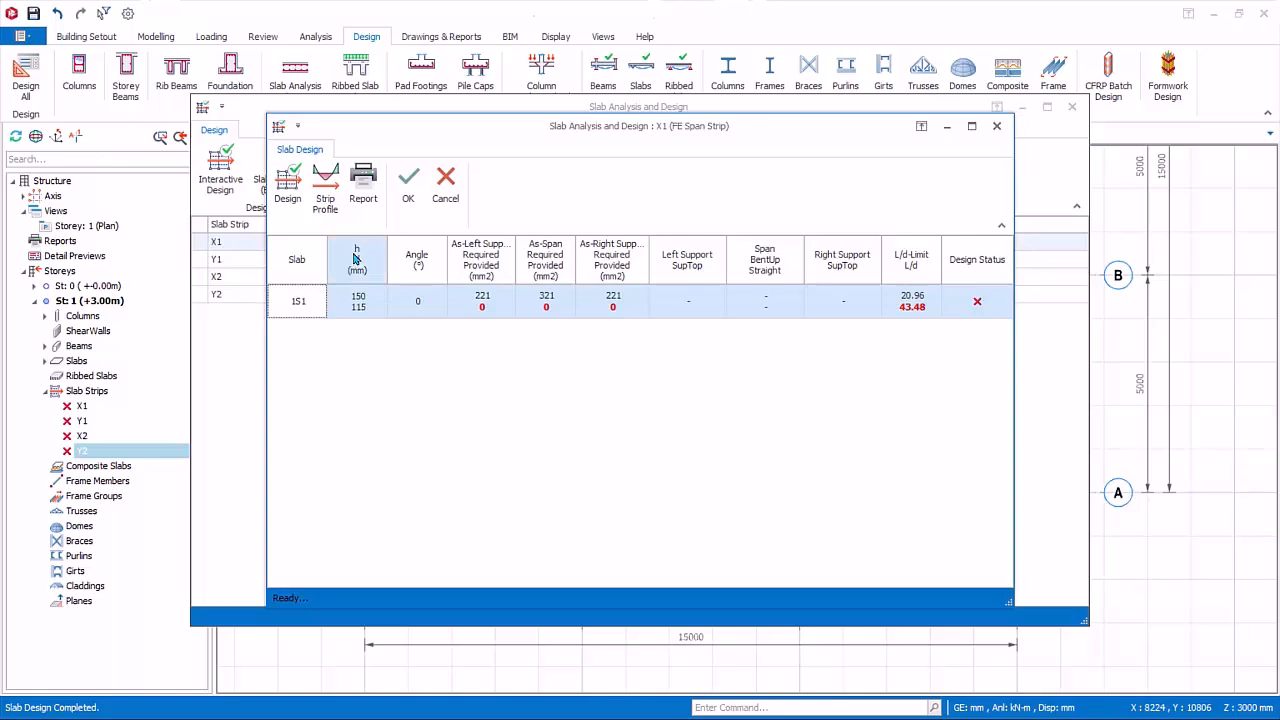
{"action": "left_click", "coordinate": [287, 185]}
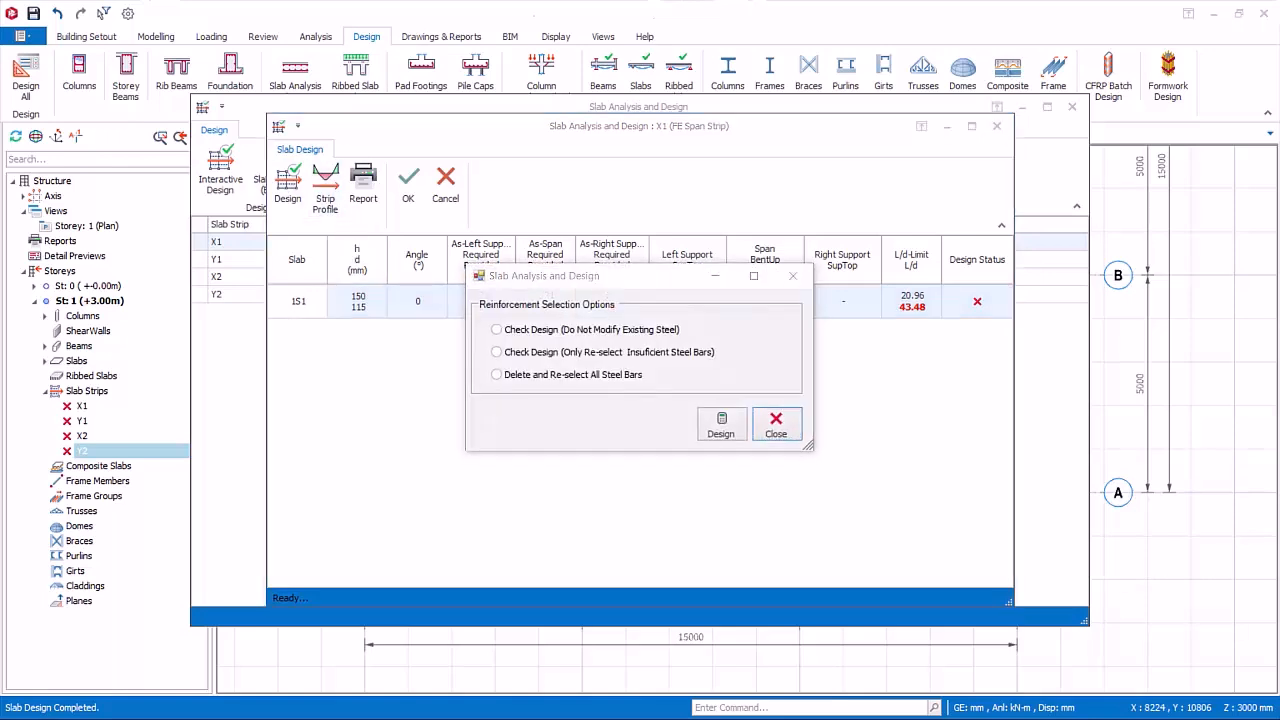
{"action": "left_click", "coordinate": [498, 376]}
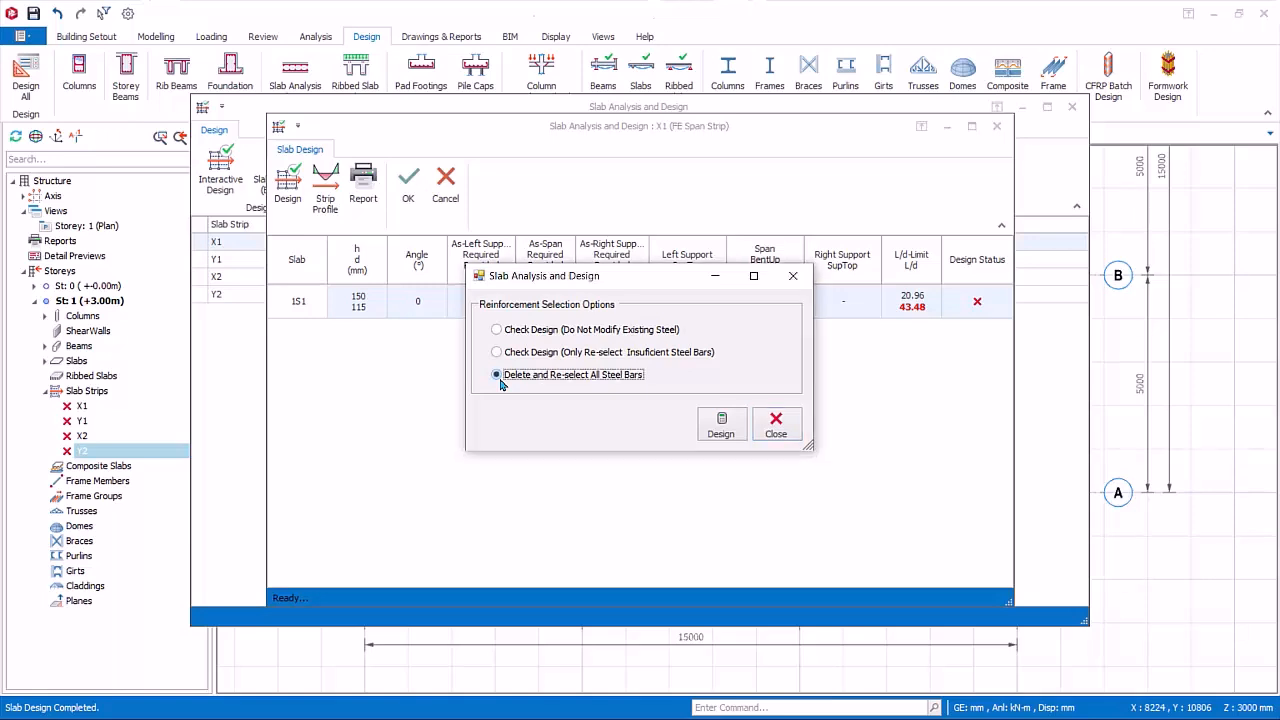
{"action": "left_click", "coordinate": [722, 440]}
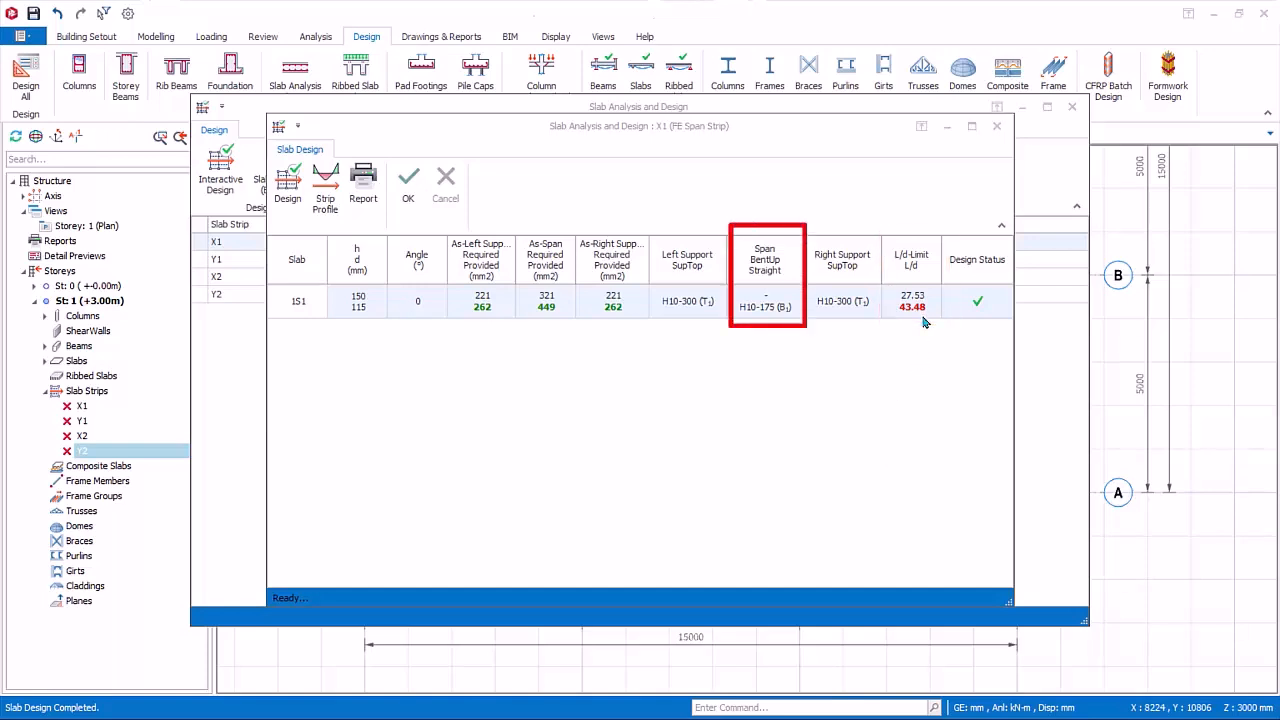
Change the straight span bars of slab 1S1 in strip X1 to H13 at 150 mm spacing and check the L/d ratio.
{"action": "left_click", "coordinate": [778, 313]}
{"action": "left_click", "coordinate": [737, 308]}
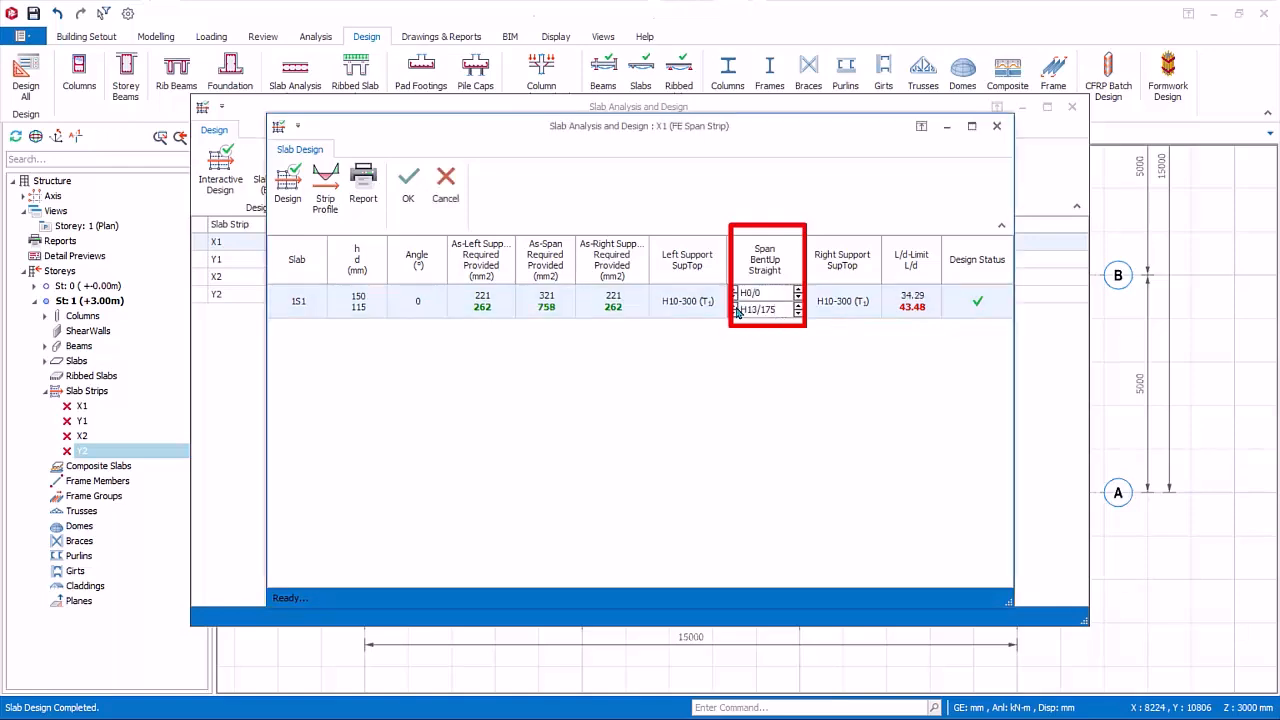
{"action": "left_click", "coordinate": [798, 314]}
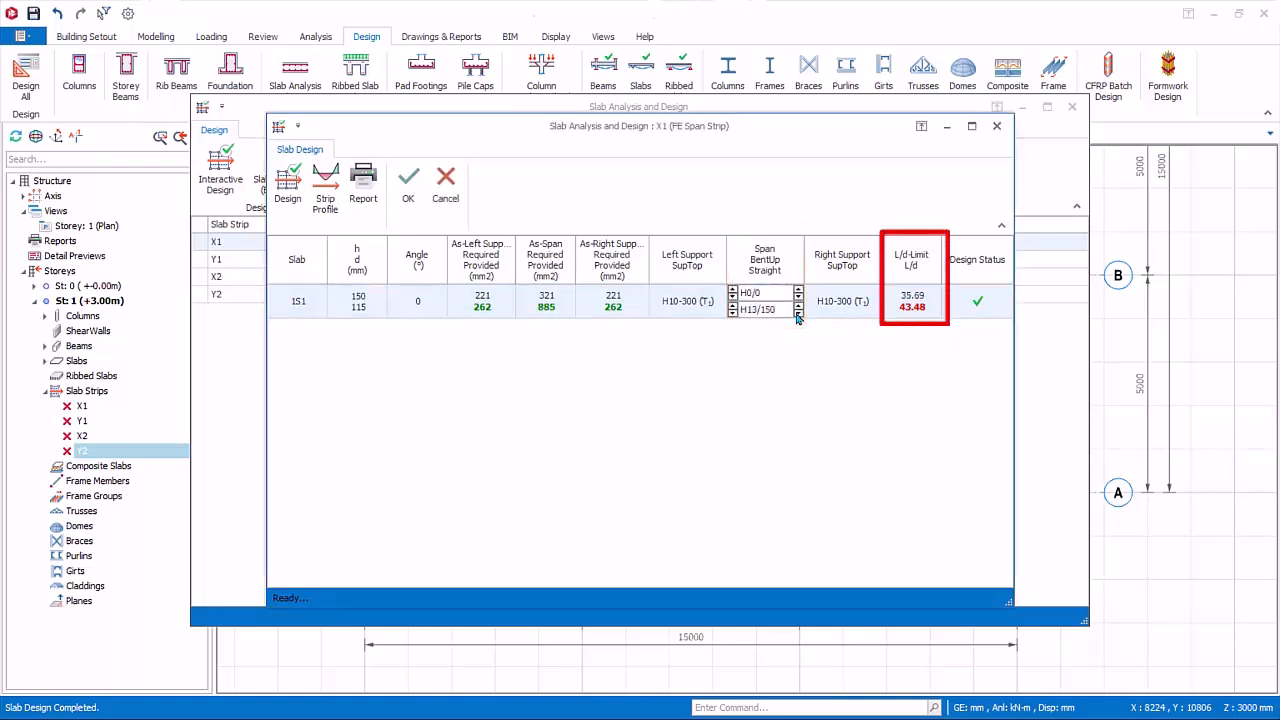
{"action": "left_click", "coordinate": [798, 316]}
{"action": "left_click", "coordinate": [910, 316]}
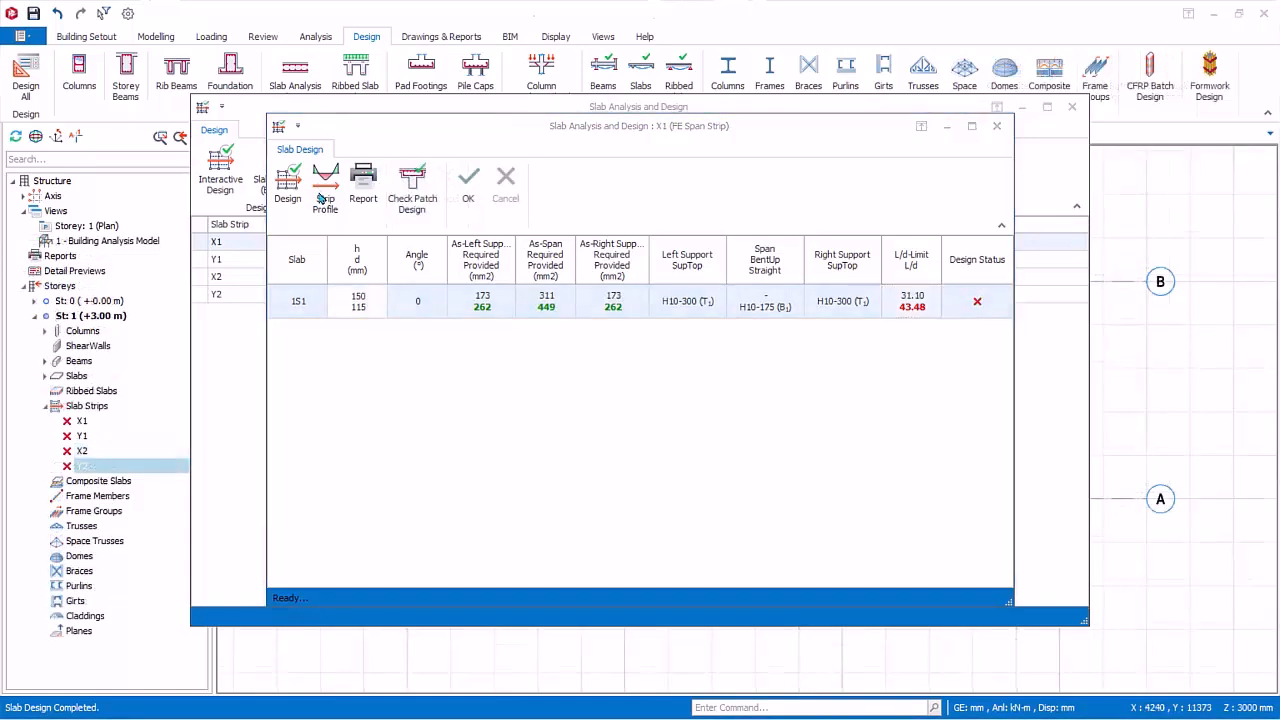
View strip X1's deflection and moment profile for the envelope and 1.35G+1.5Q, and close the profile.
{"action": "left_click", "coordinate": [321, 198]}
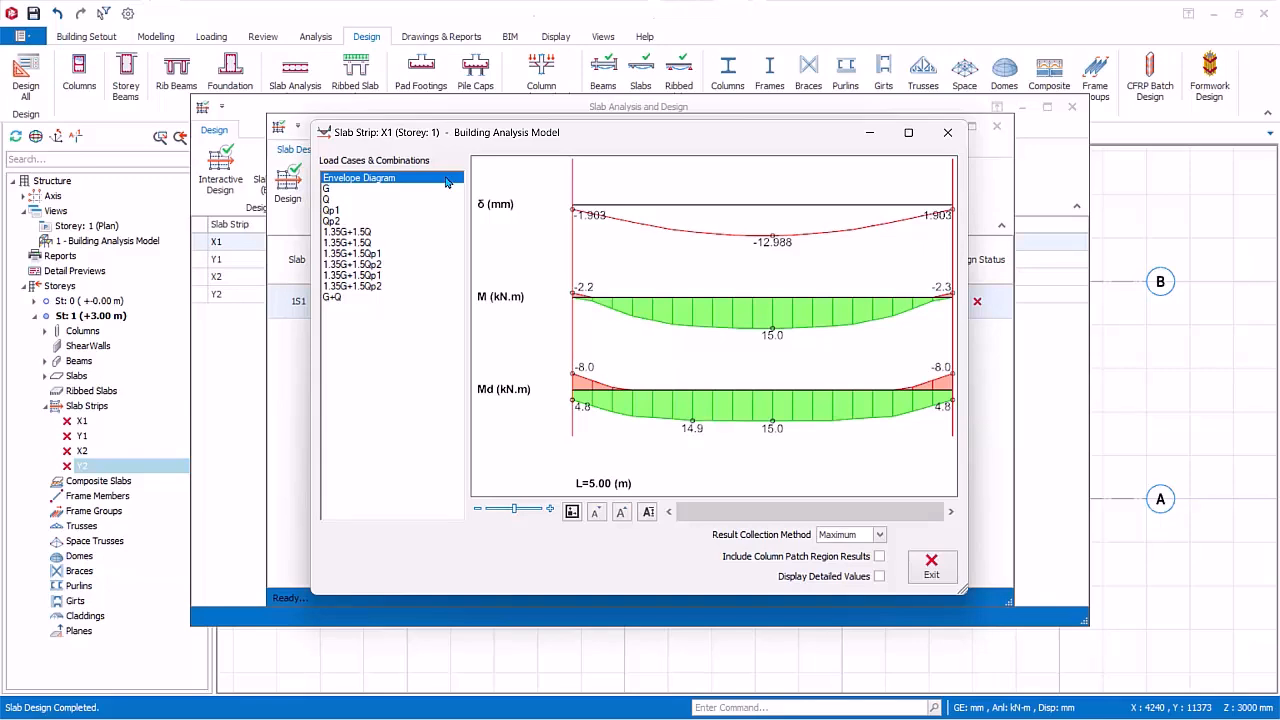
{"action": "left_click", "coordinate": [367, 234]}
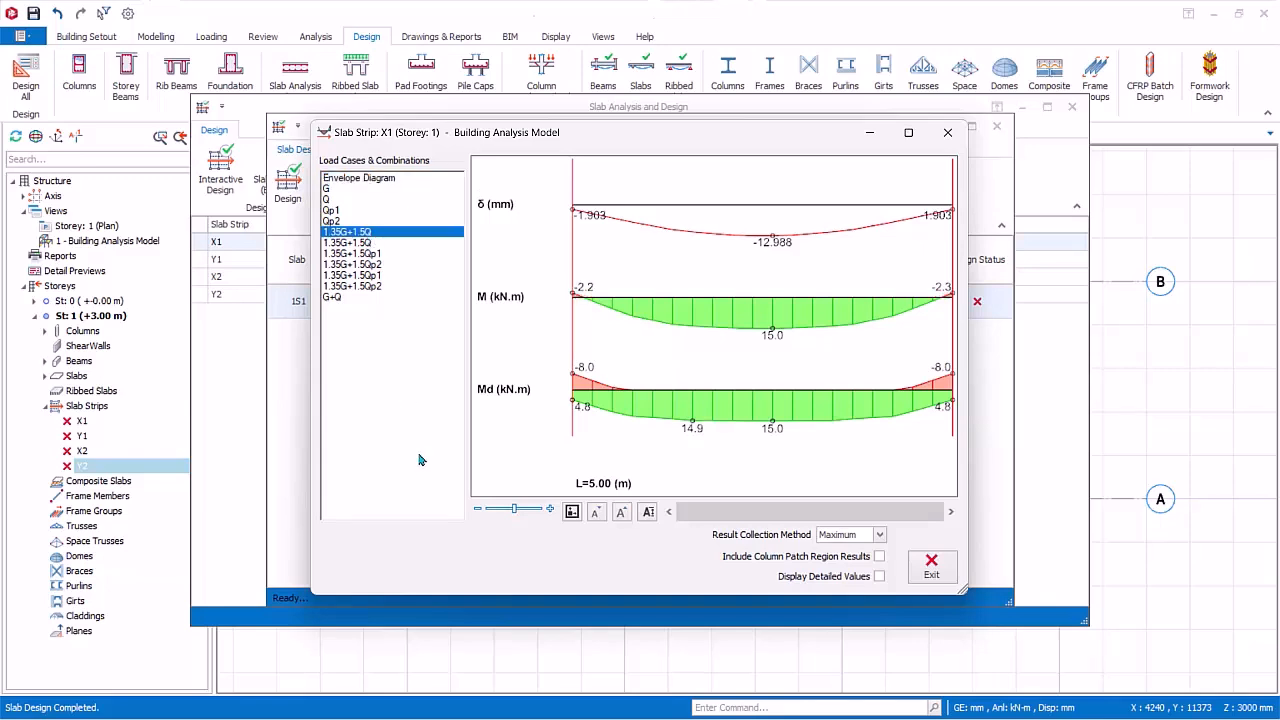
{"action": "left_click", "coordinate": [932, 566]}
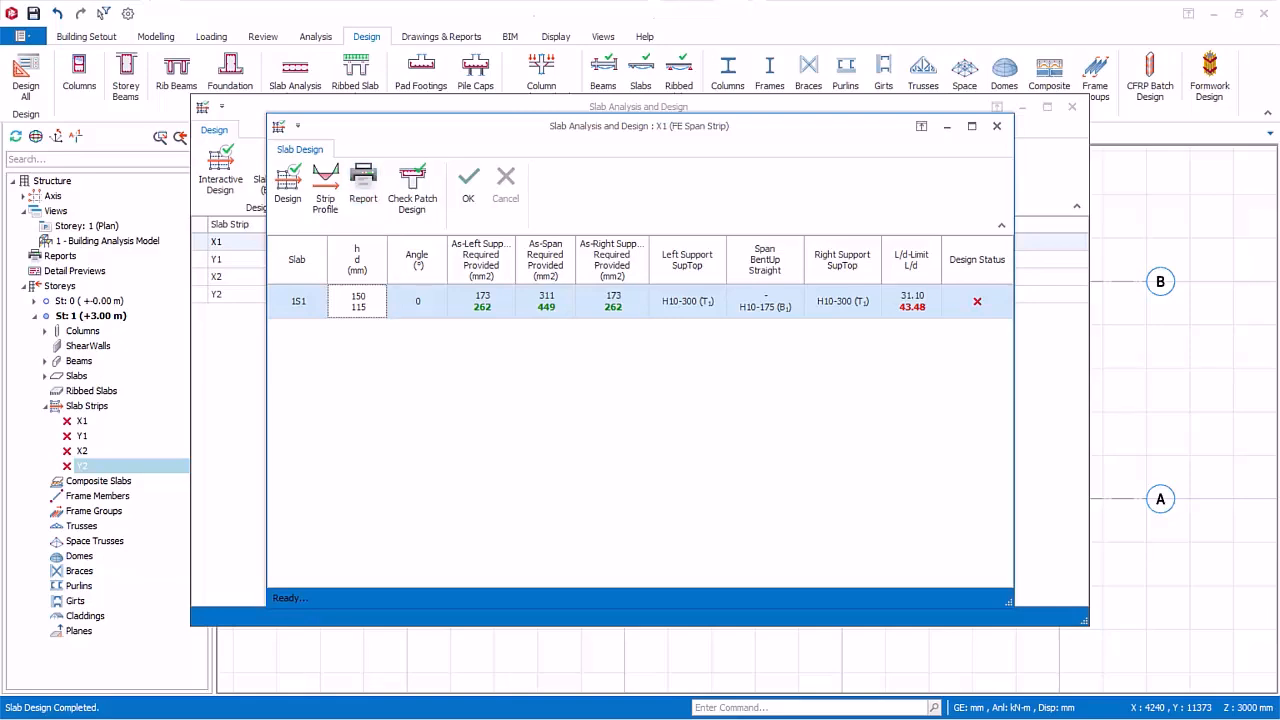
Review the reinforcement design report of strip X1, close it, and accept the strip's design.
{"action": "left_click", "coordinate": [368, 200]}
{"action": "scroll", "coordinate": [987, 514], "scroll_direction": "down", "scroll_amount": 3}
{"action": "scroll", "coordinate": [987, 514], "scroll_direction": "up", "scroll_amount": 3}
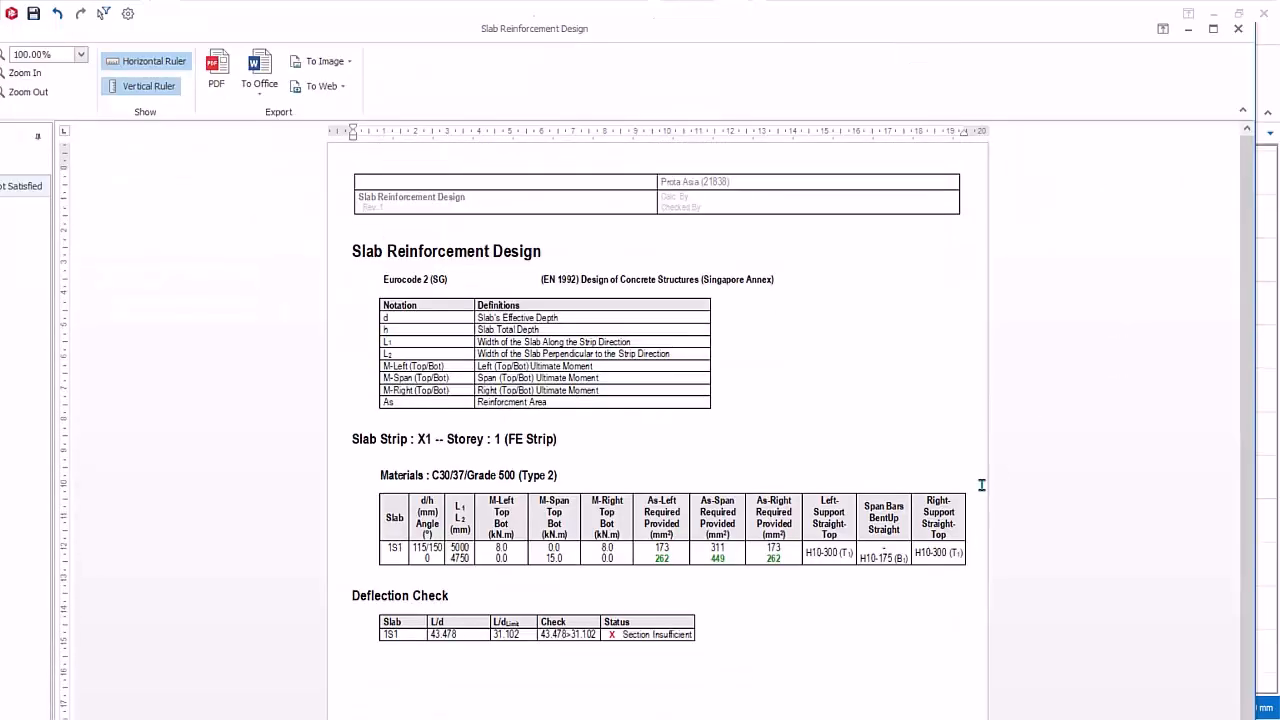
{"action": "left_click", "coordinate": [1238, 29]}
{"action": "left_click", "coordinate": [476, 203]}
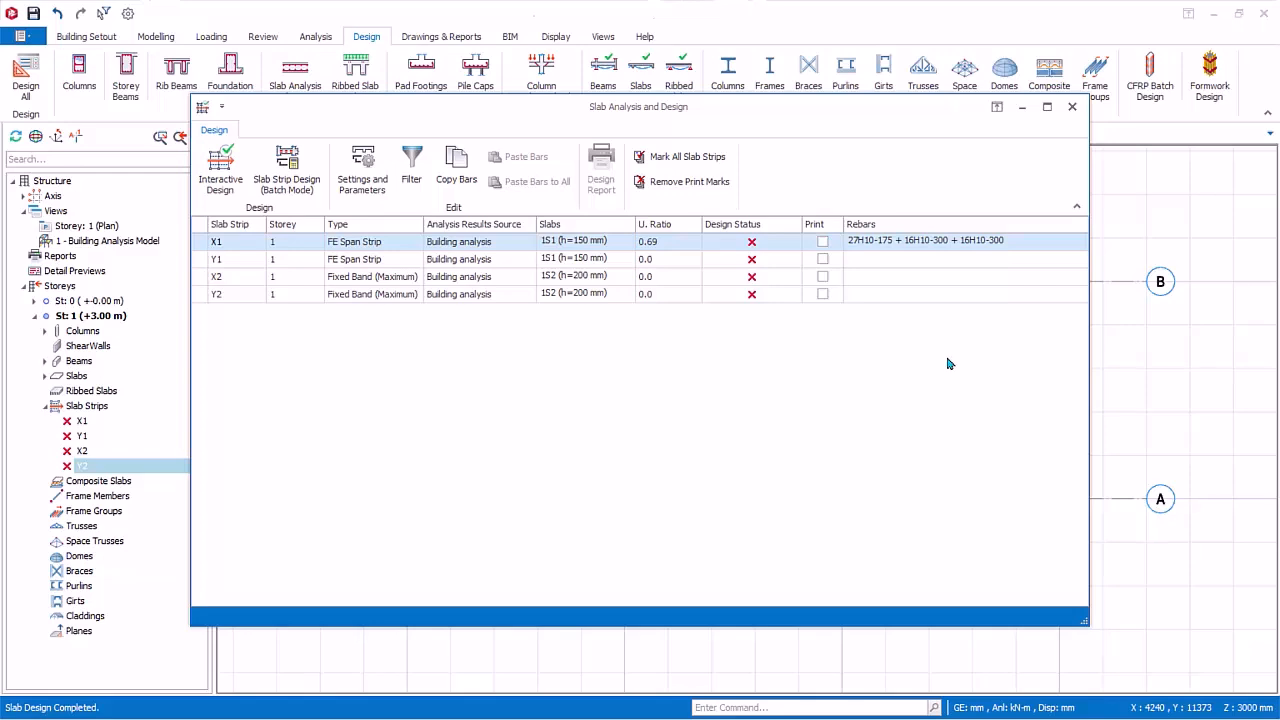
Run the batch design of slab strips on all storeys, deleting and re-selecting all steel bars.
{"action": "left_click", "coordinate": [283, 181]}
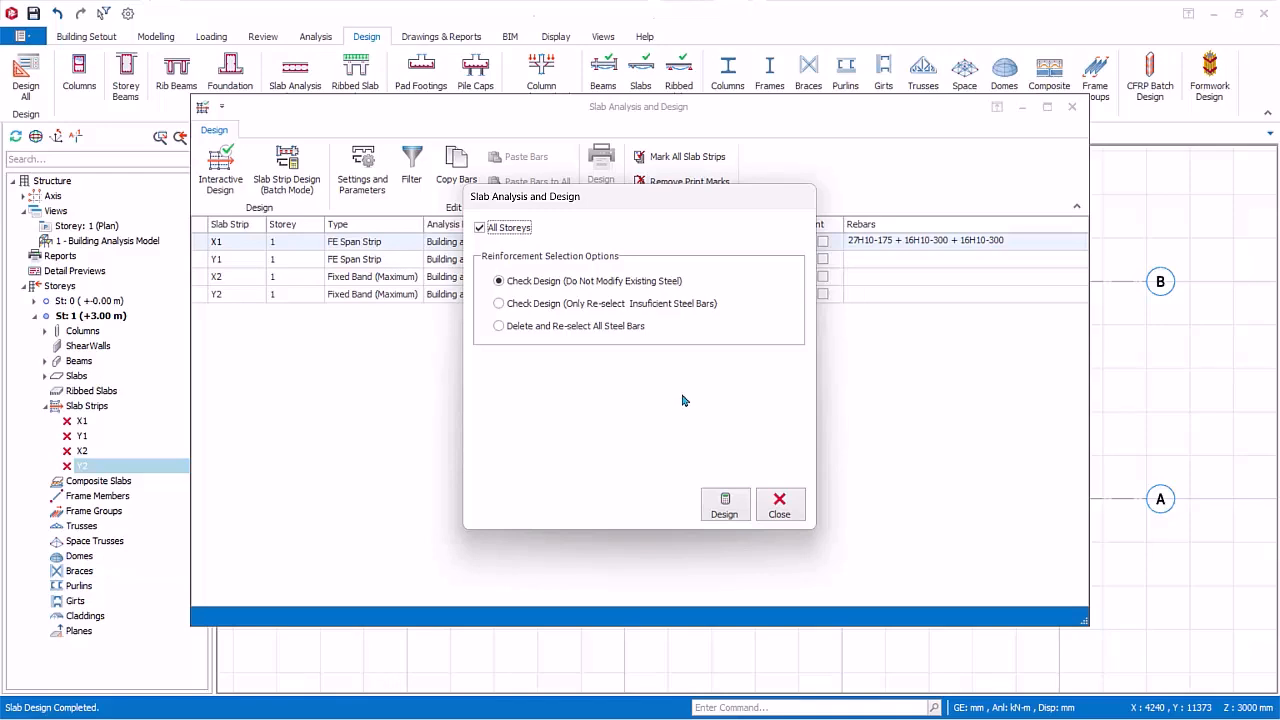
{"action": "left_click", "coordinate": [499, 326]}
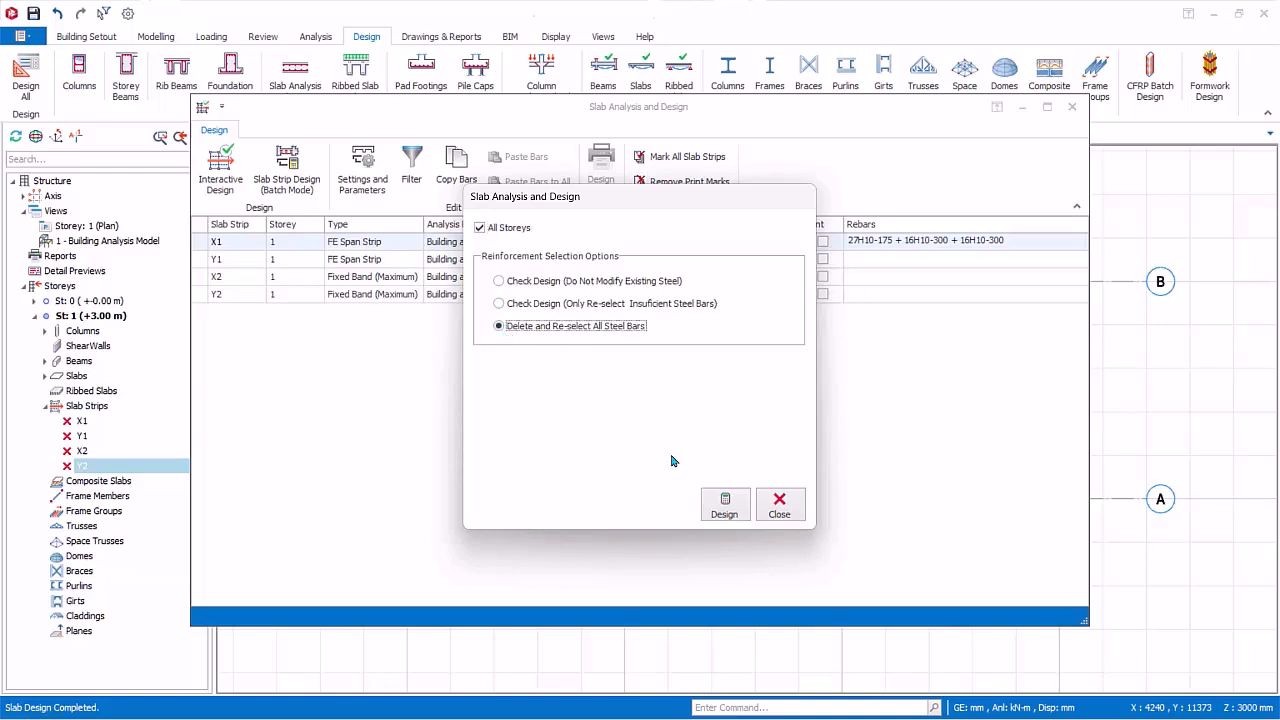
{"action": "left_click", "coordinate": [725, 508]}
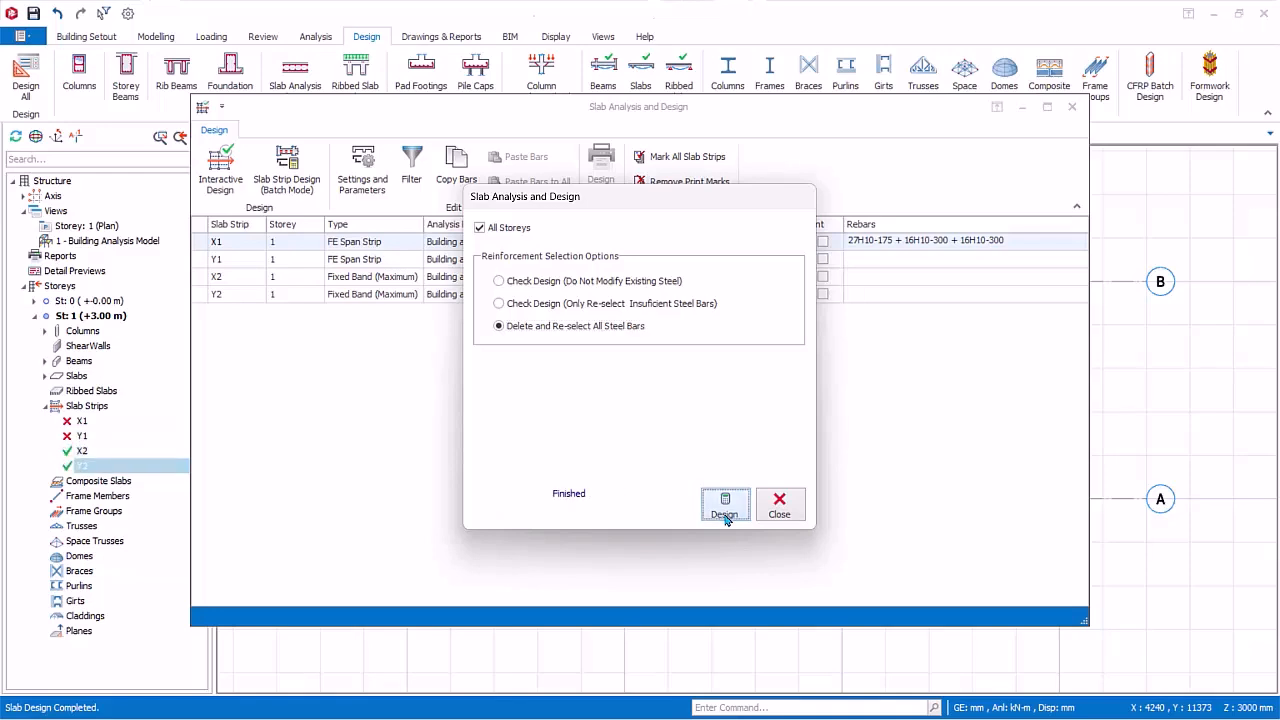
{"action": "left_click", "coordinate": [786, 510]}
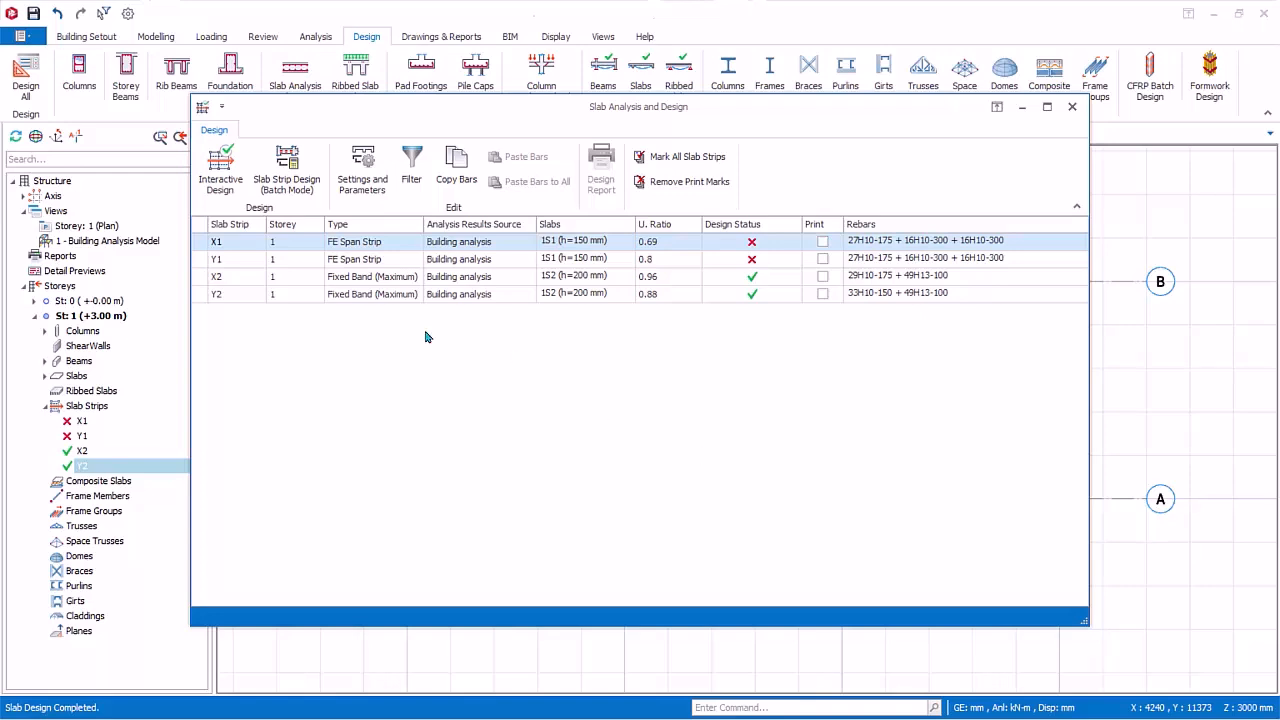
Check the interactive design results of slab strips Y1, X2 and Y2, and accept each one.
{"action": "left_click", "coordinate": [221, 260]}
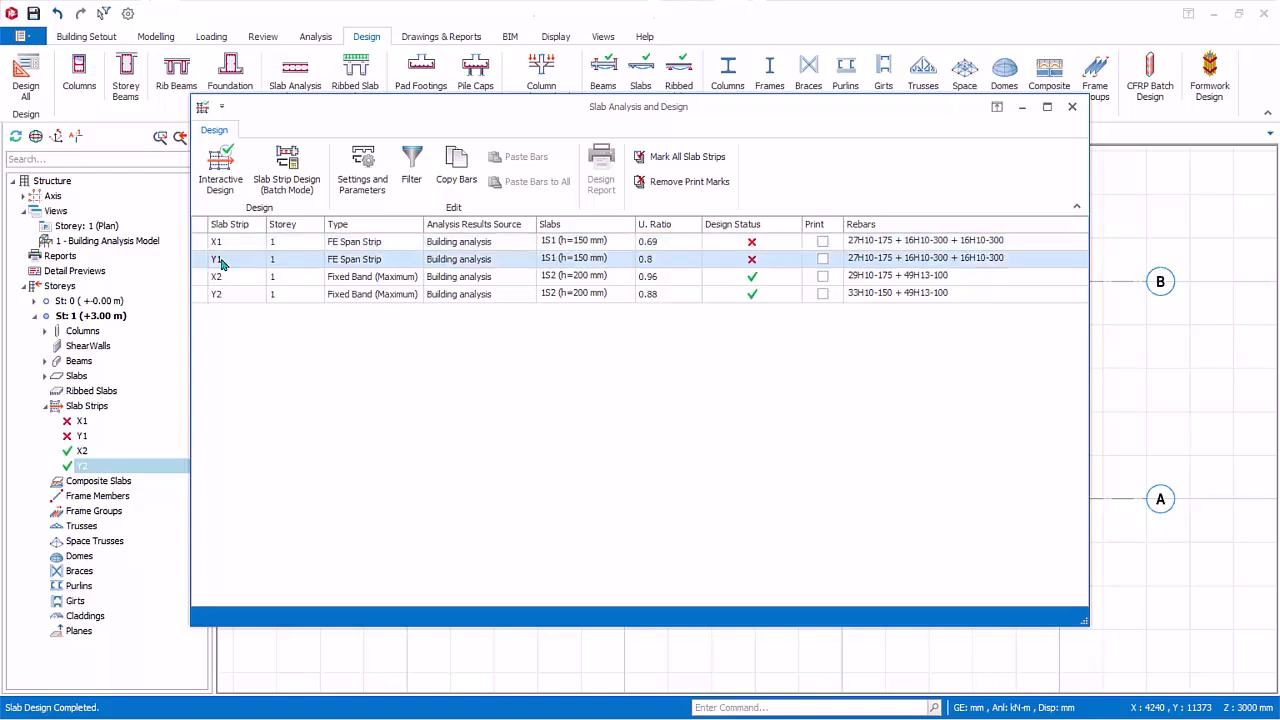
{"action": "double_click", "coordinate": [221, 260]}
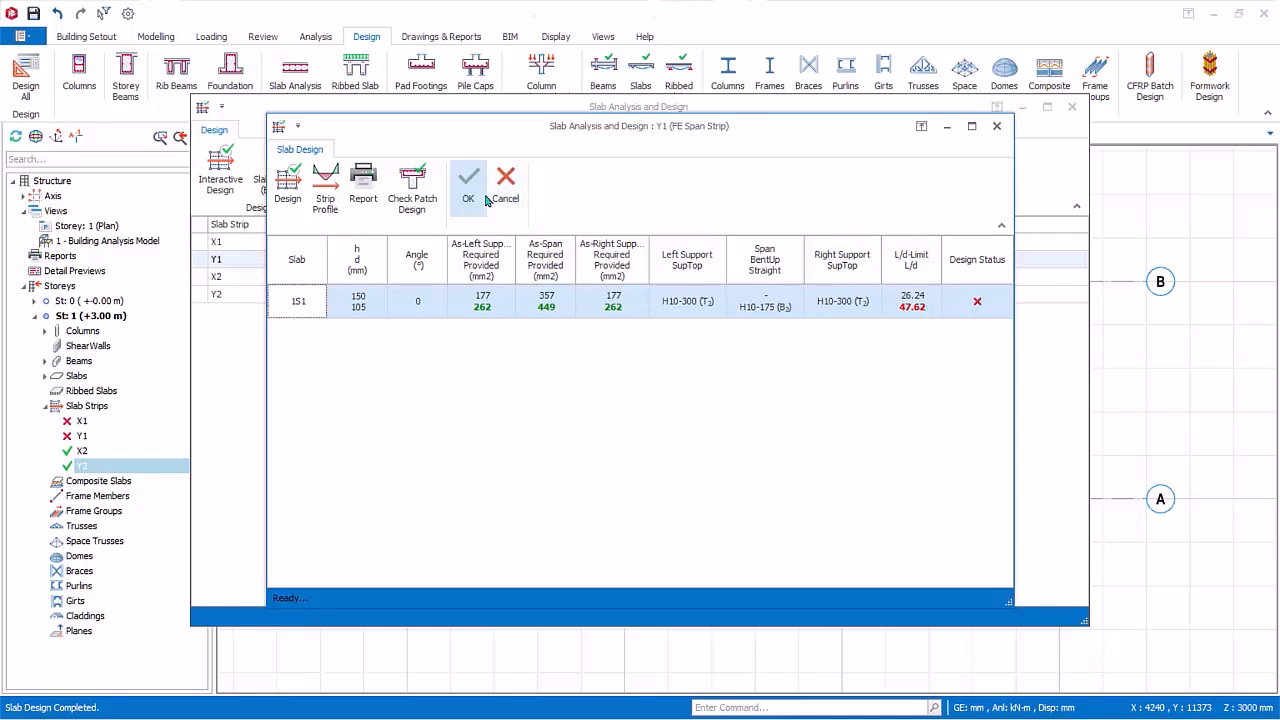
{"action": "left_click", "coordinate": [468, 198]}
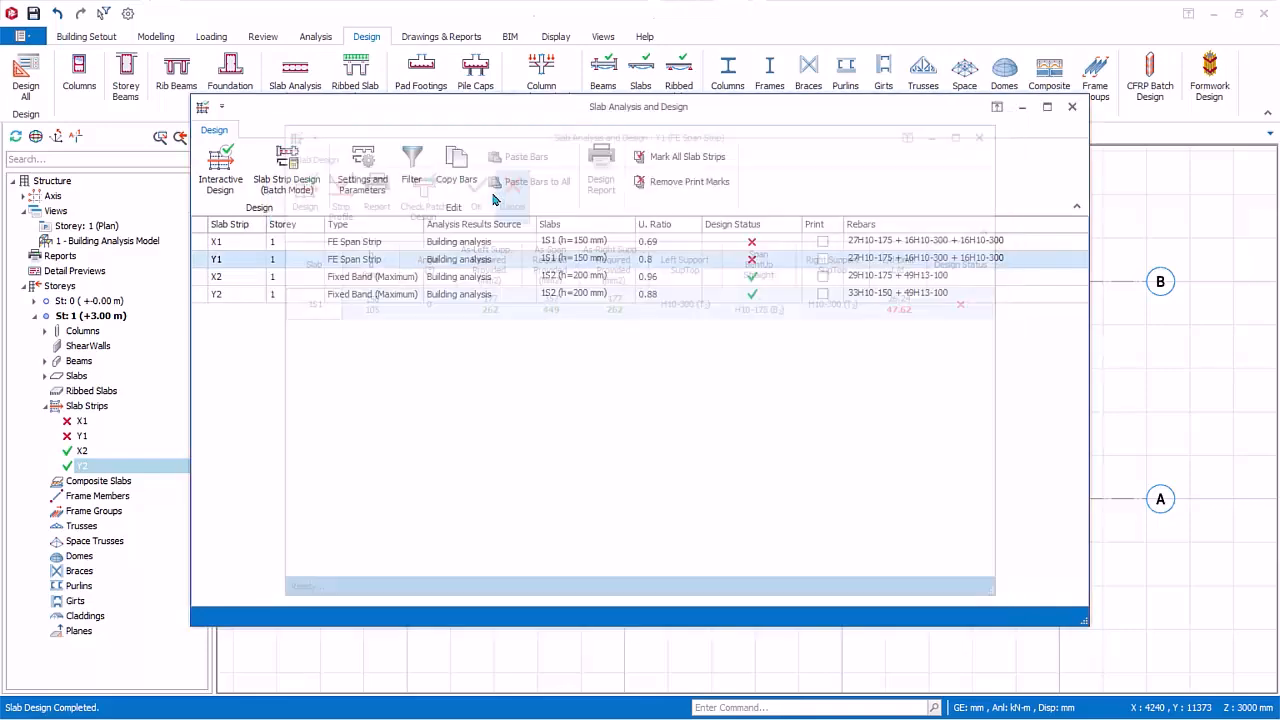
{"action": "left_click", "coordinate": [238, 283]}
{"action": "left_click", "coordinate": [238, 295]}
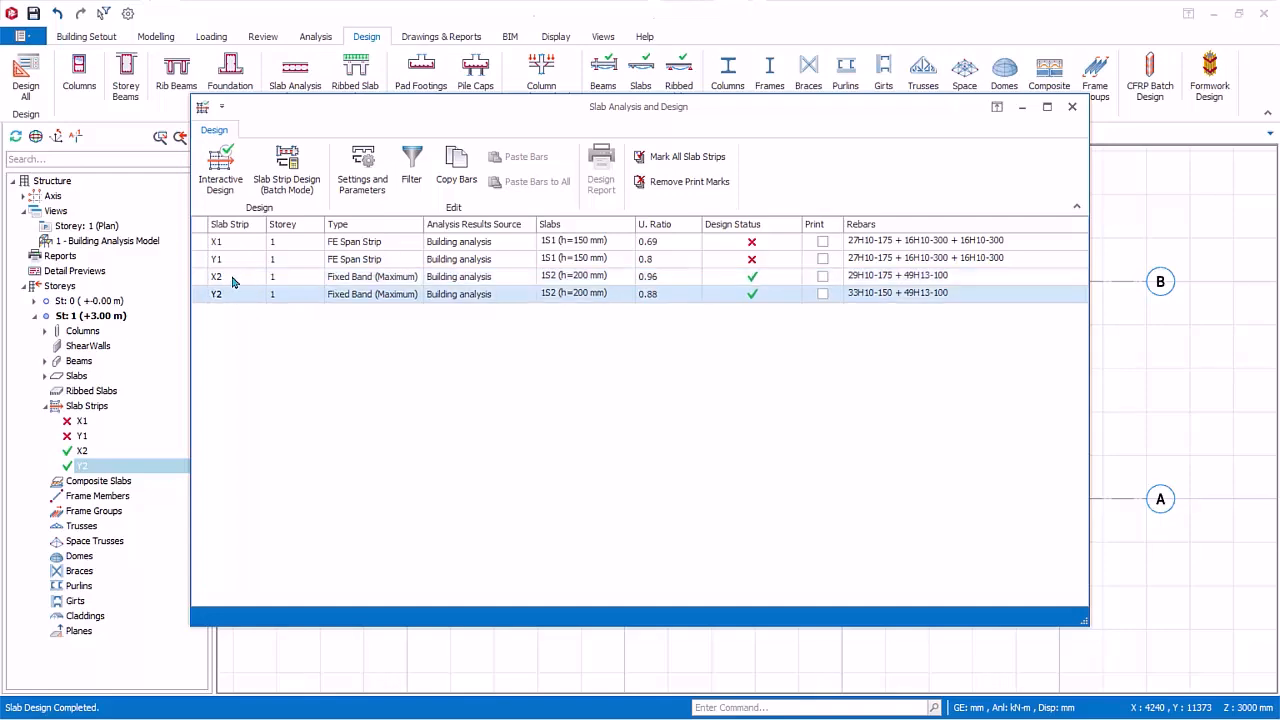
{"action": "double_click", "coordinate": [232, 281]}
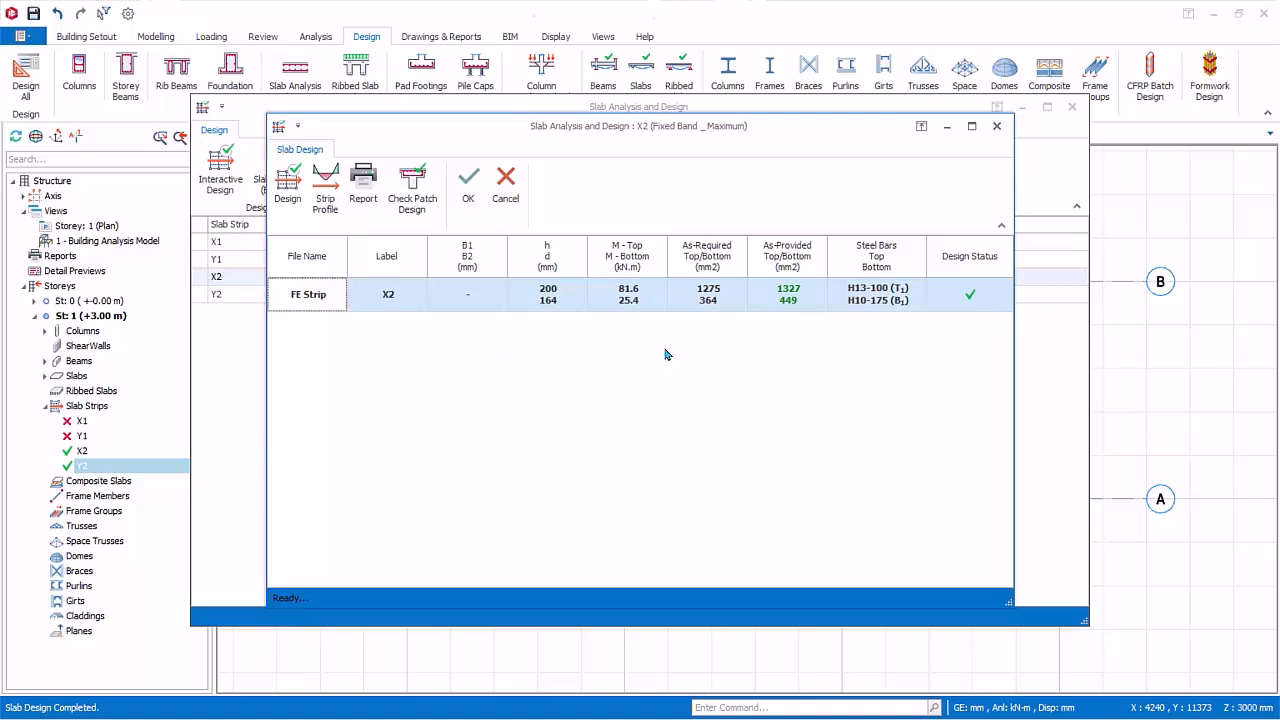
{"action": "left_click", "coordinate": [470, 200]}
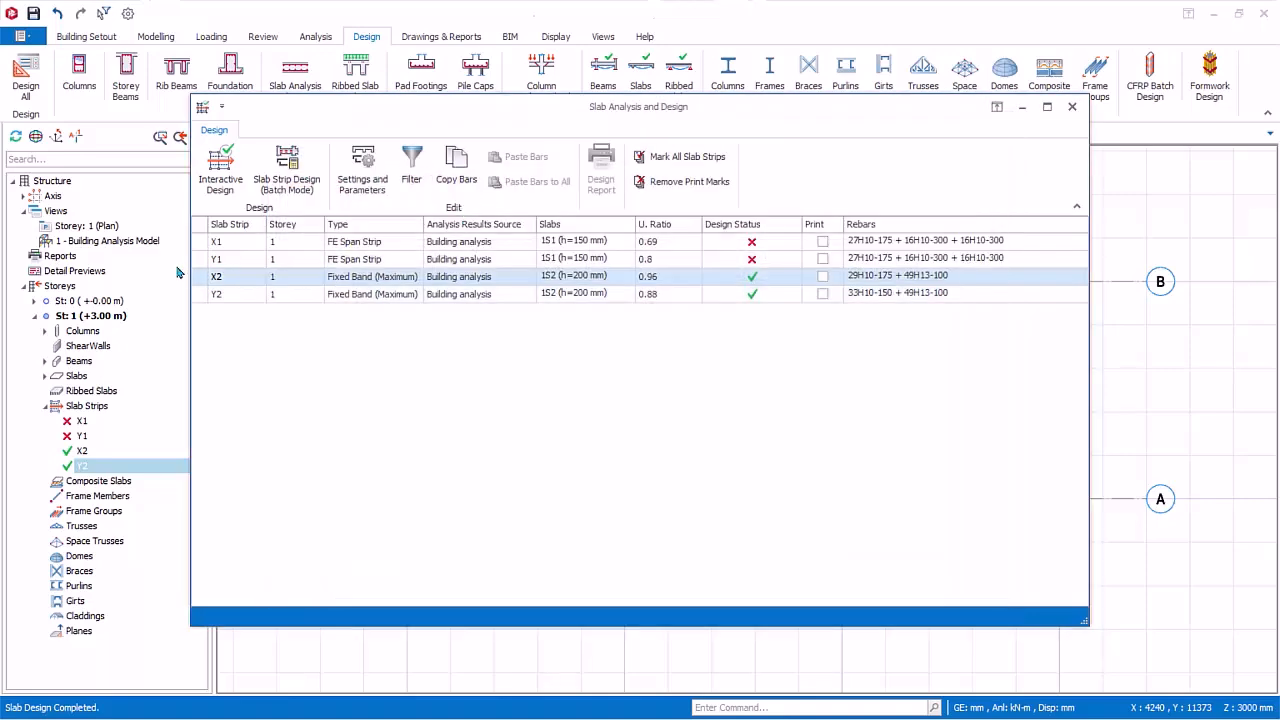
{"action": "double_click", "coordinate": [232, 295]}
{"action": "left_click", "coordinate": [470, 198]}
{"action": "left_click", "coordinate": [415, 170]}
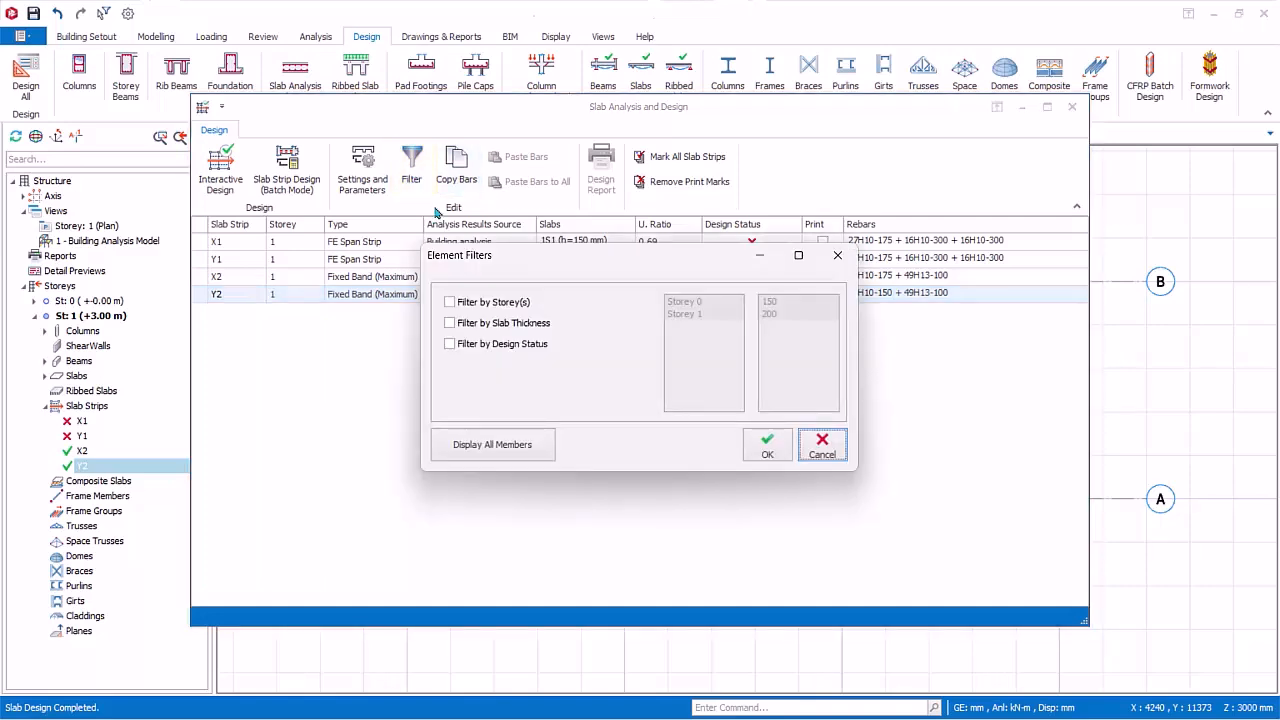
{"action": "left_click", "coordinate": [450, 303]}
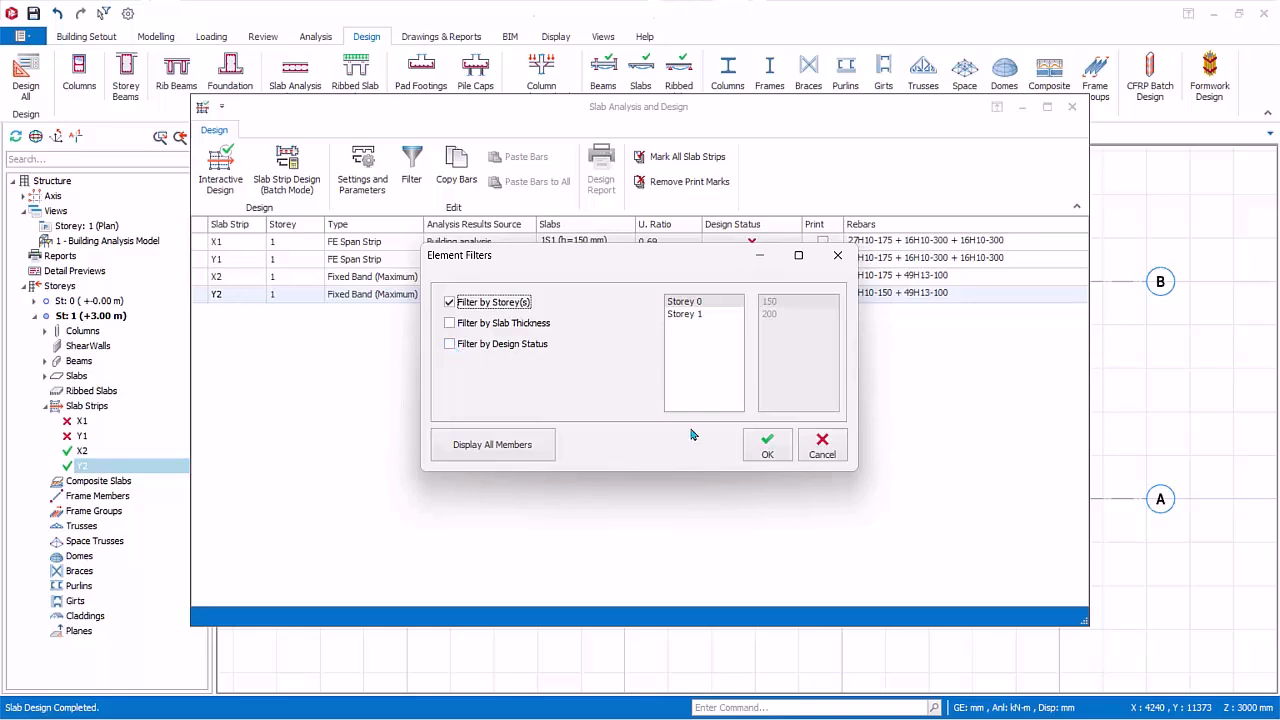
{"action": "left_click", "coordinate": [838, 453]}
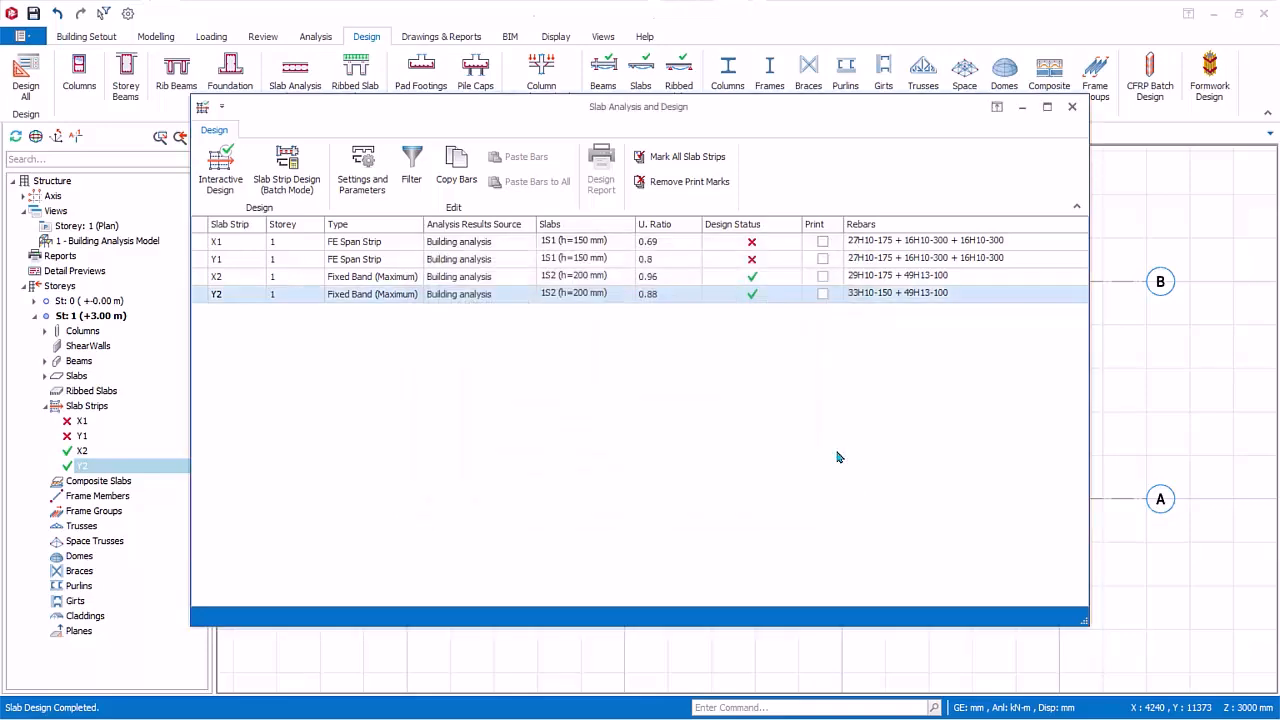
Copy the steel bars of strip Y2 and select the compatible strip X2.
{"action": "left_click", "coordinate": [456, 180]}
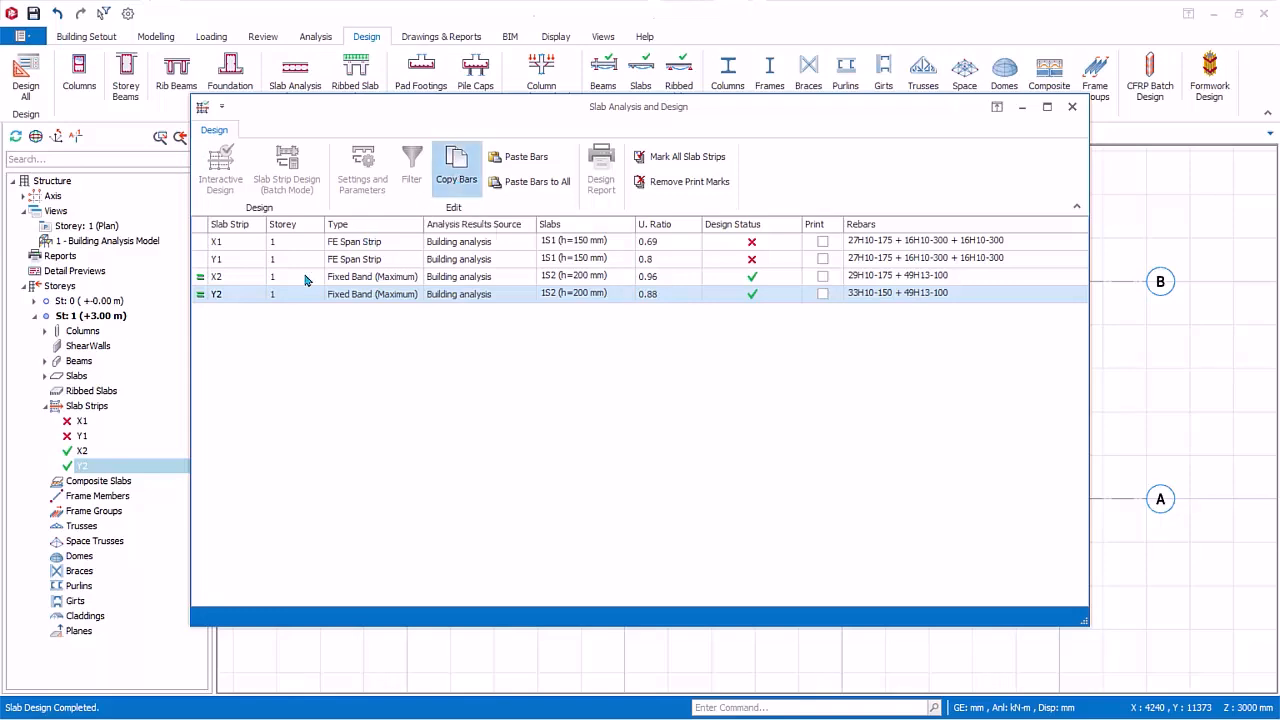
{"action": "left_click", "coordinate": [245, 280]}
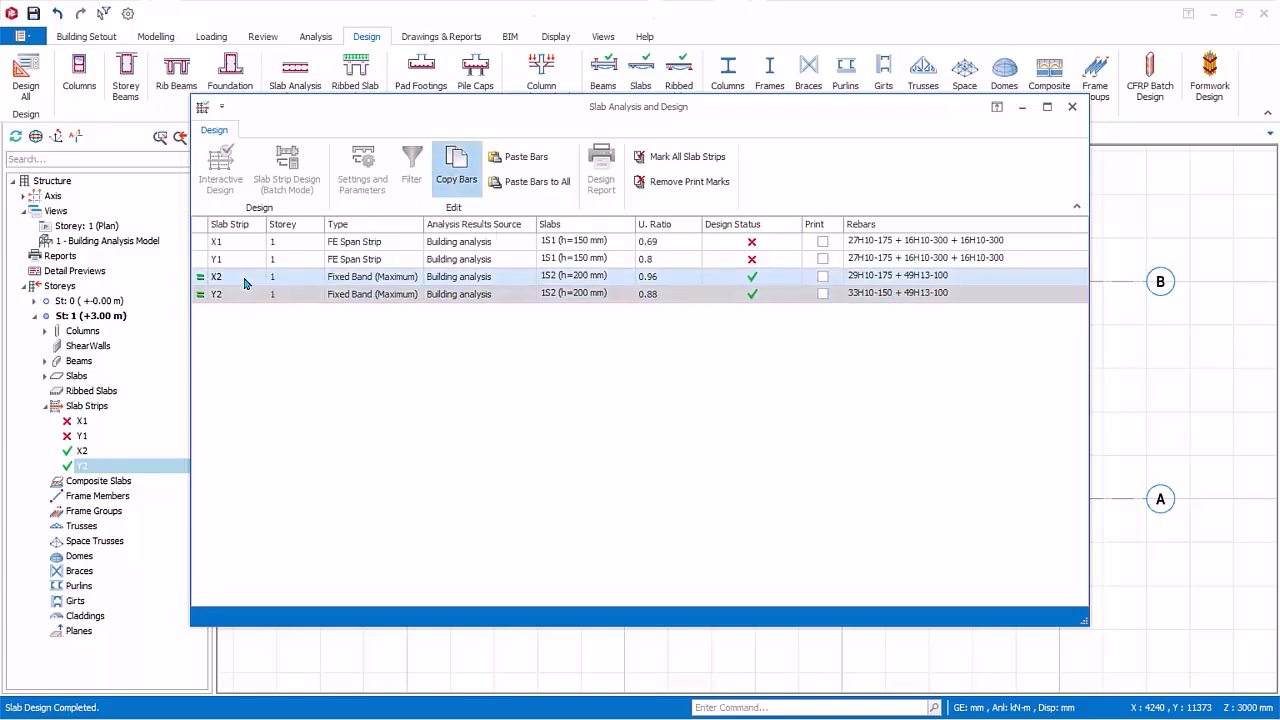
{"action": "left_click", "coordinate": [449, 180]}
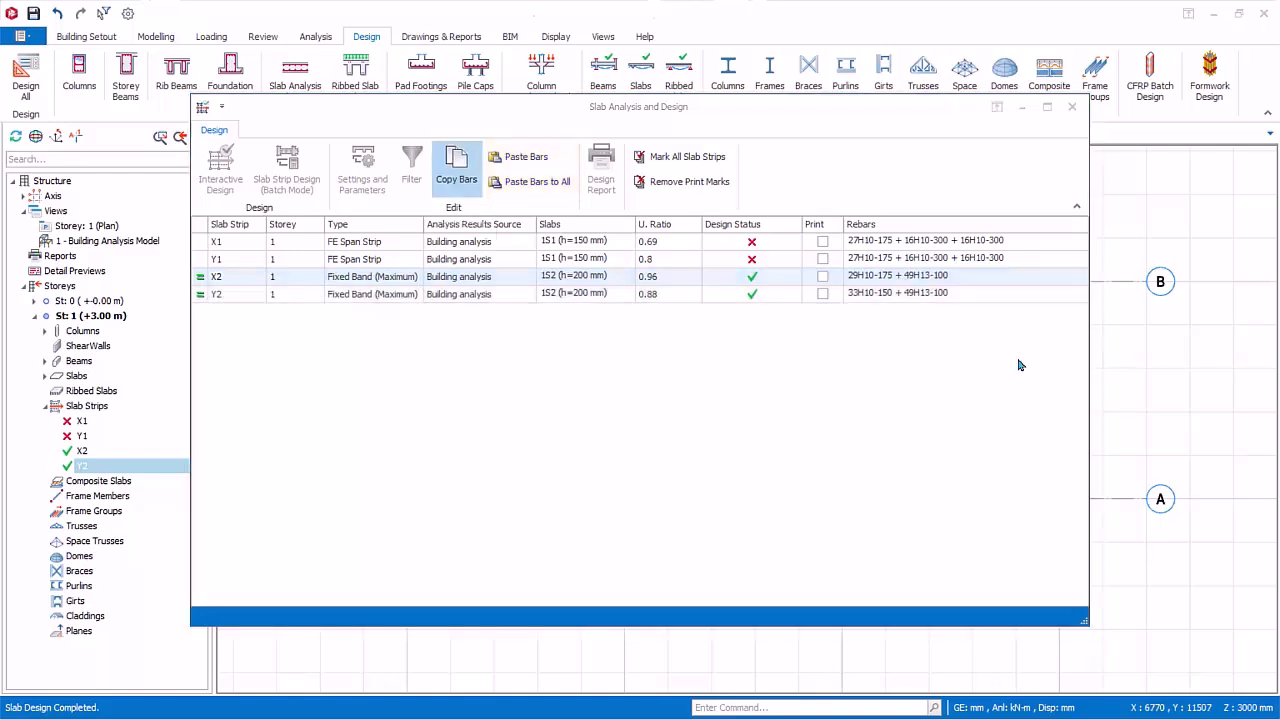
Mark strips X2 and Y2 for printing, and extend the print marks to all slab strips.
{"action": "left_click", "coordinate": [822, 276]}
{"action": "left_click", "coordinate": [823, 294]}
{"action": "left_click", "coordinate": [823, 294]}
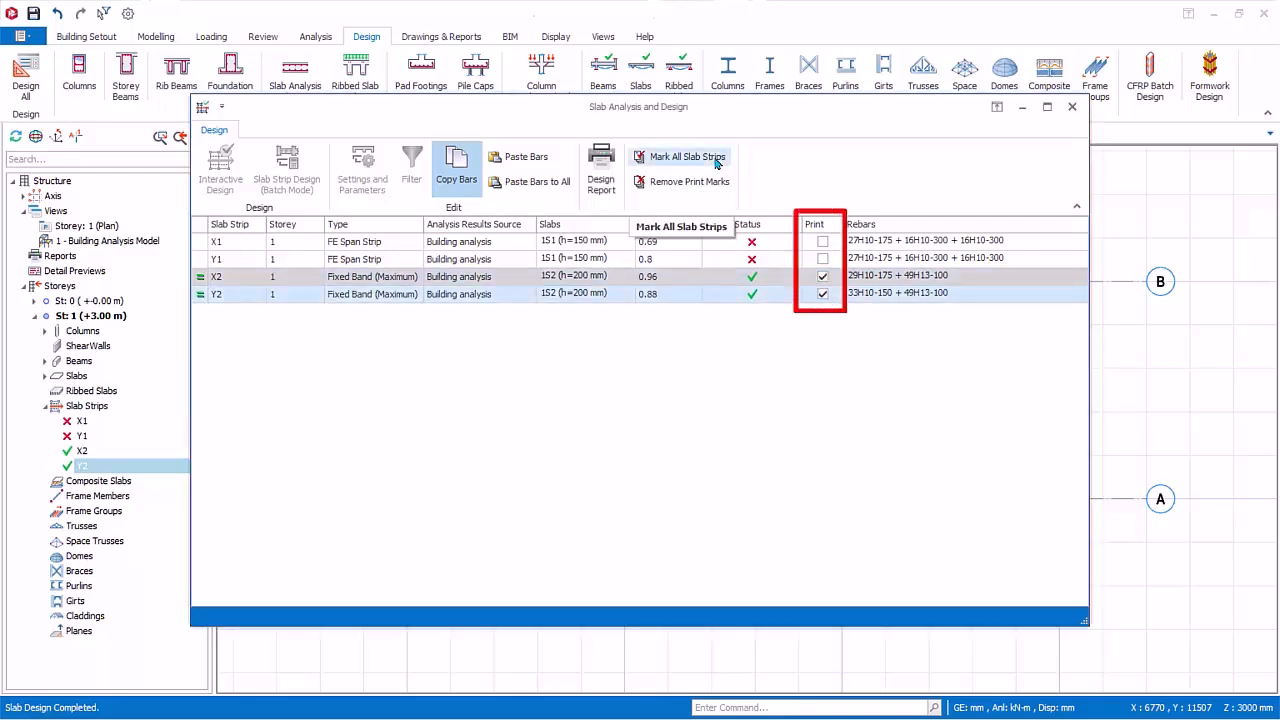
{"action": "left_click", "coordinate": [668, 160]}
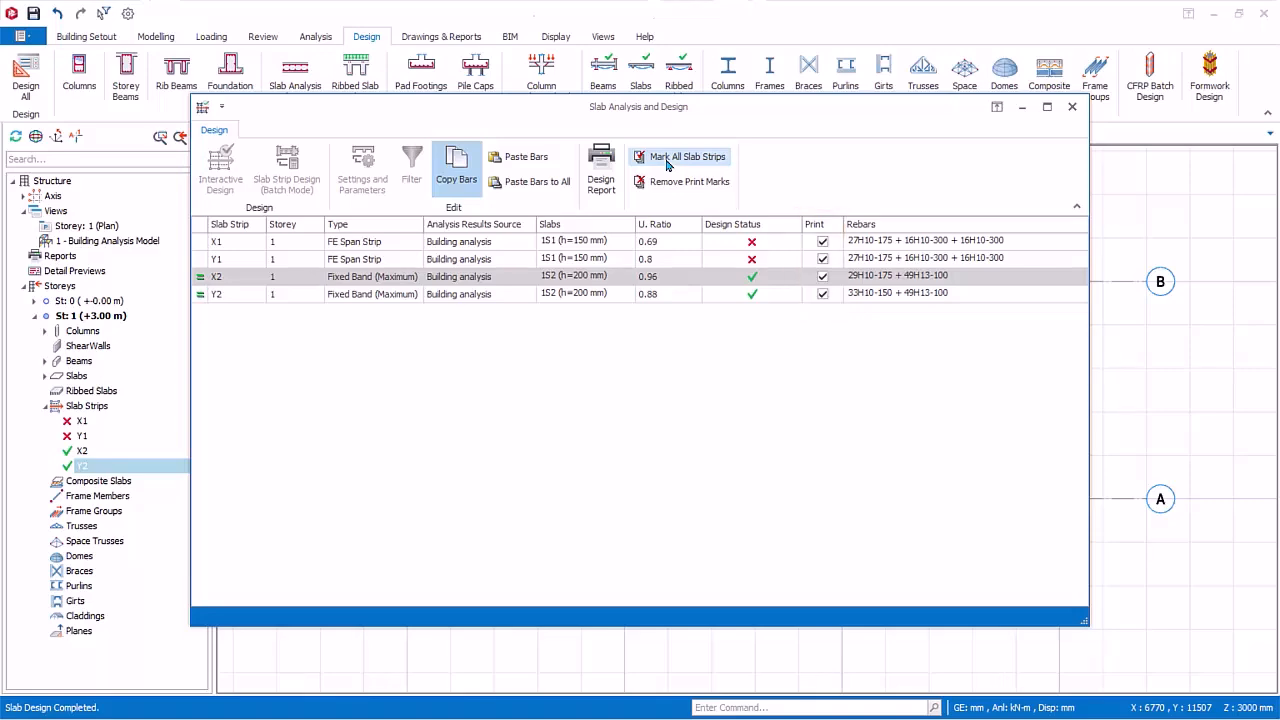
Generate and review the design report for the marked slab strips, and close the report and the slab design window.
{"action": "left_click", "coordinate": [595, 190]}
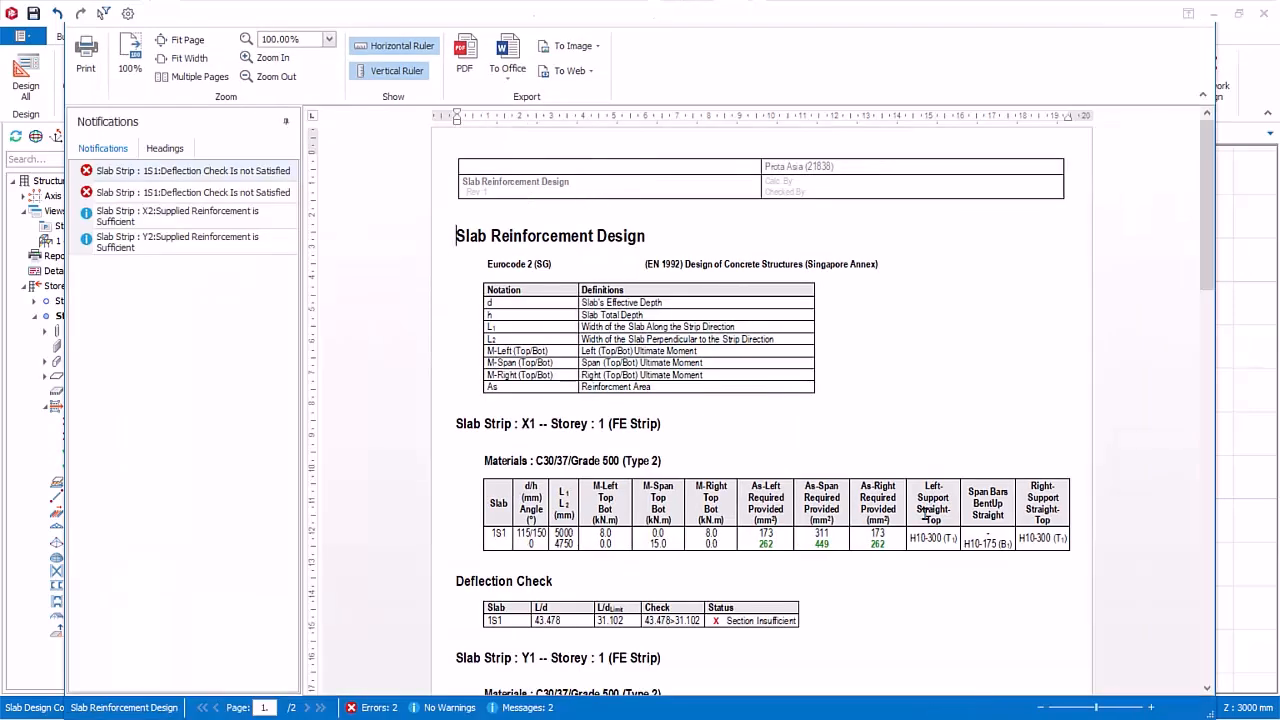
{"action": "scroll", "coordinate": [926, 510], "scroll_direction": "down", "scroll_amount": 2}
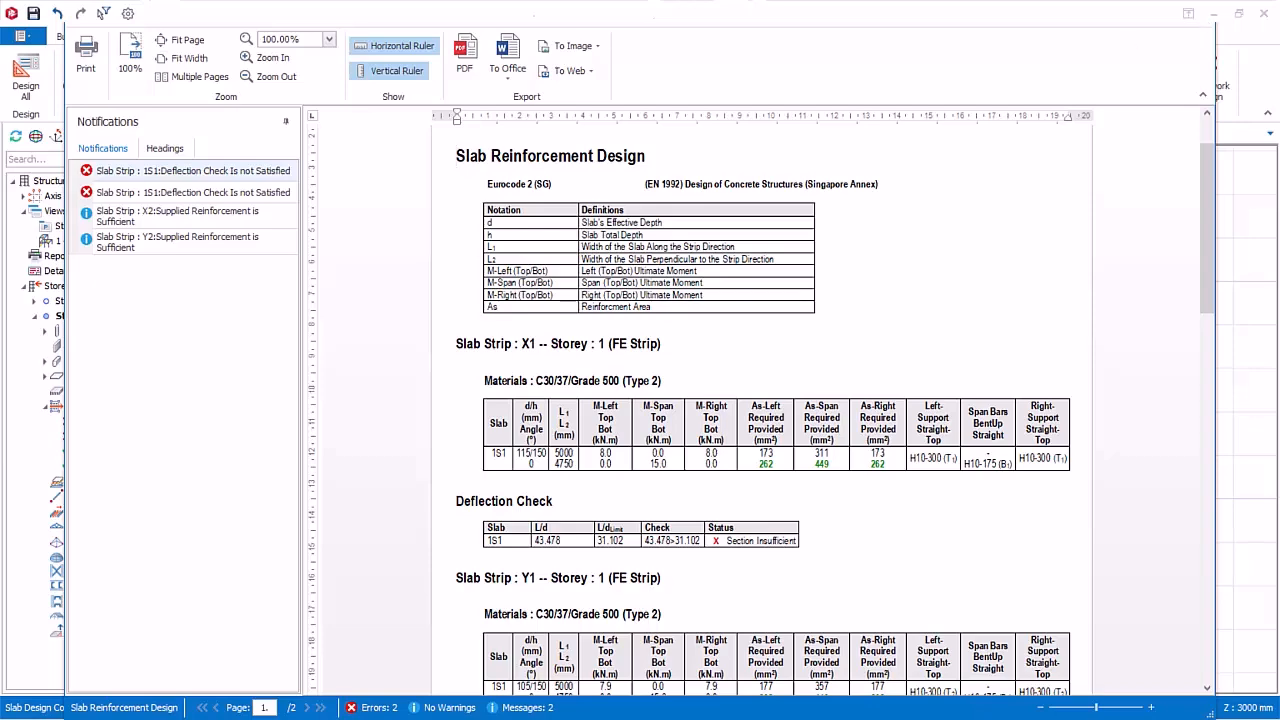
{"action": "left_click", "coordinate": [1206, 24]}
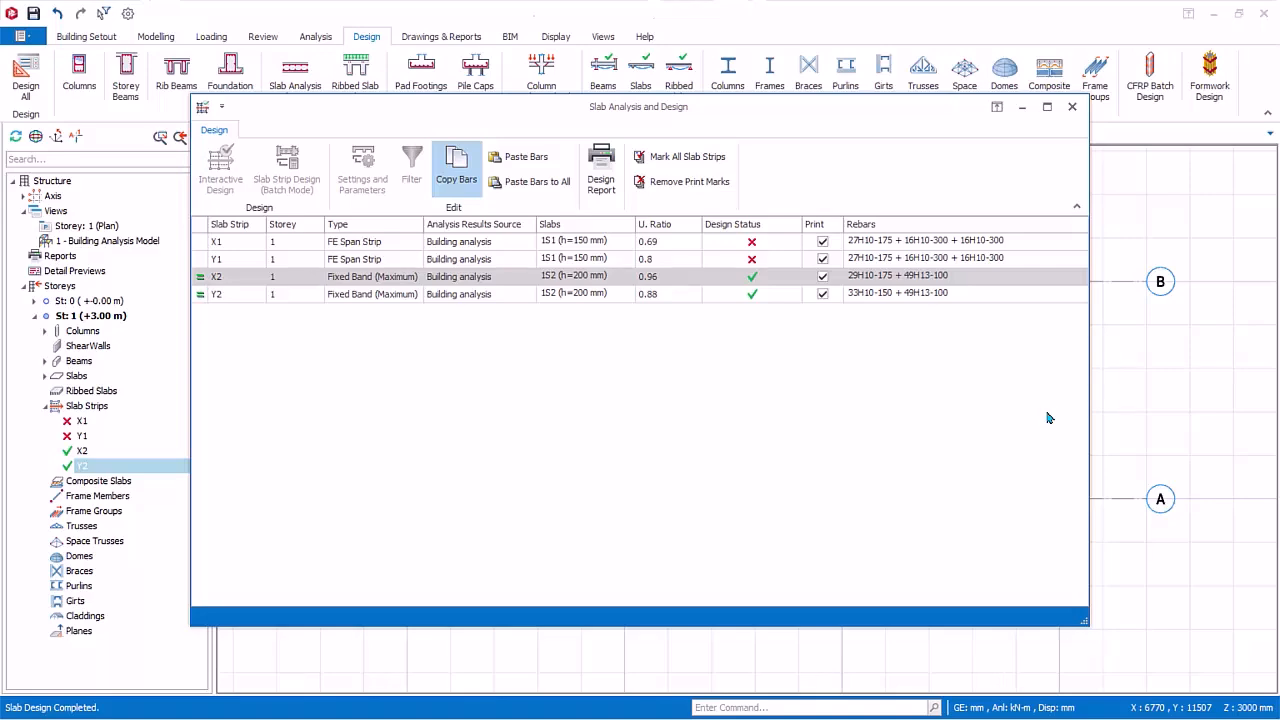
{"action": "left_click", "coordinate": [1072, 106]}
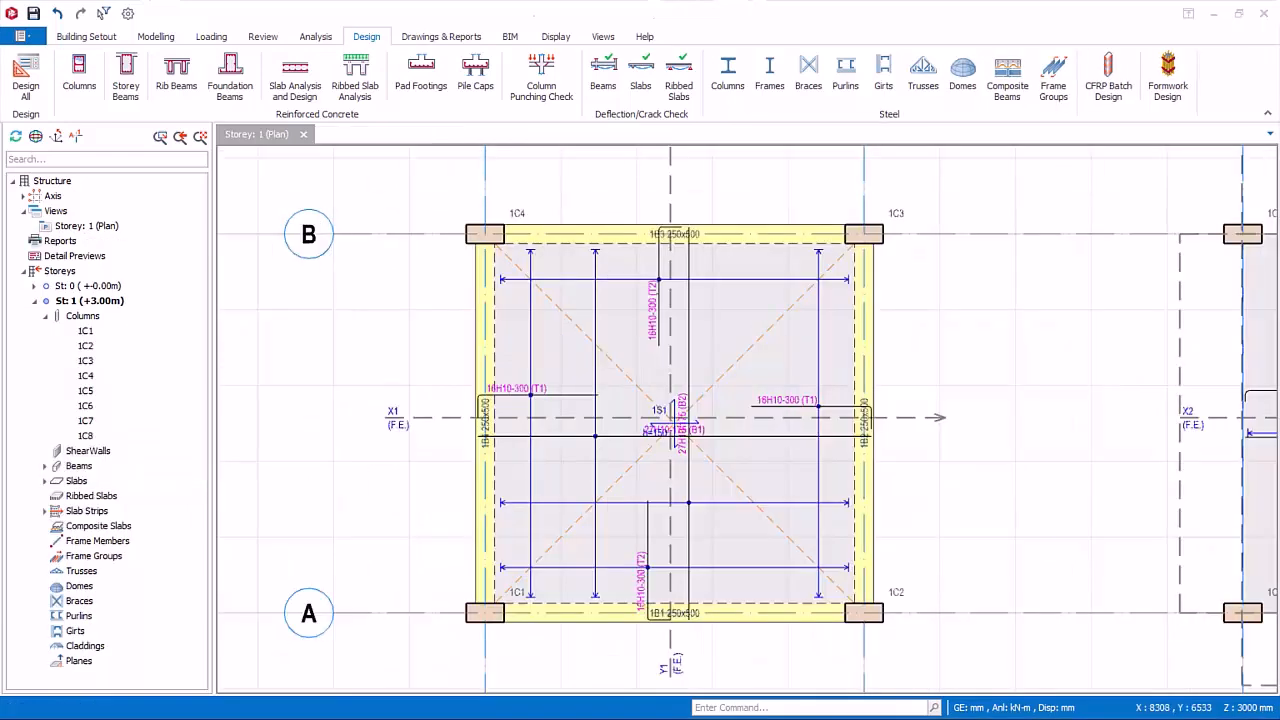
Examine strips X1 and X2 and their rebars in slabs 1S1 and 1S2 on the Storey 1 plan.
{"action": "mouse_move", "coordinate": [942, 418]}
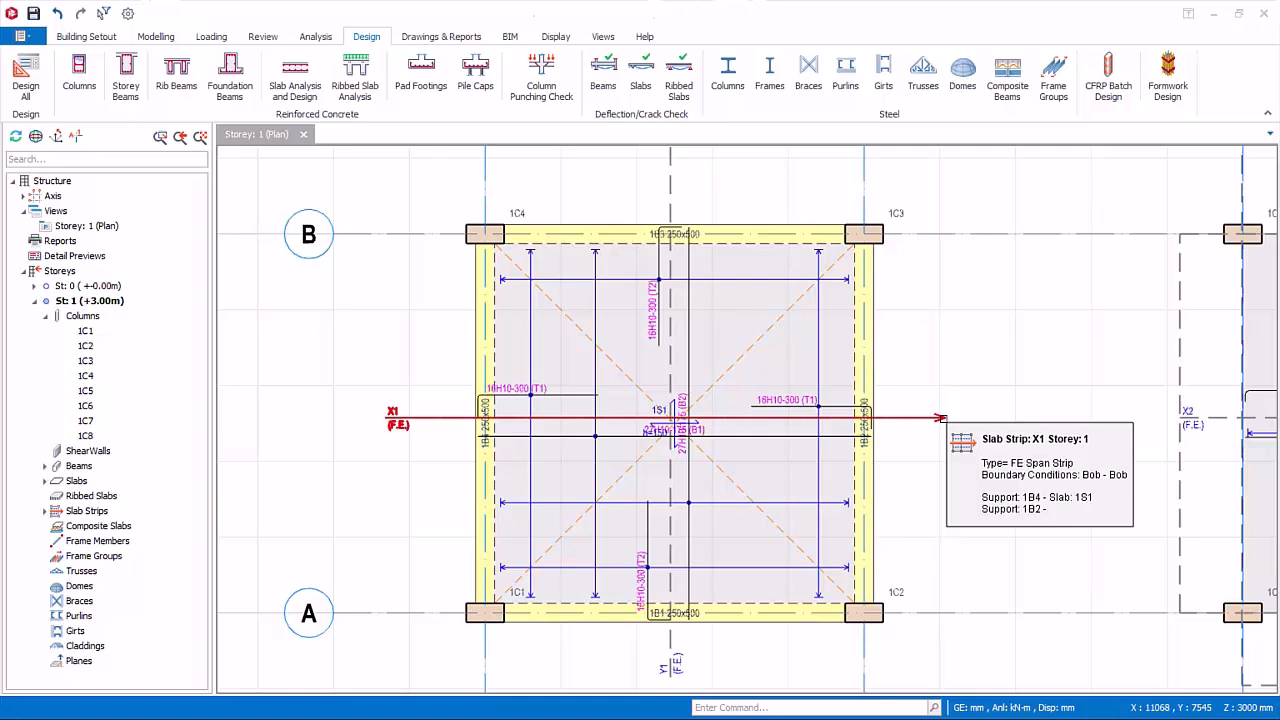
{"action": "mouse_move", "coordinate": [814, 409]}
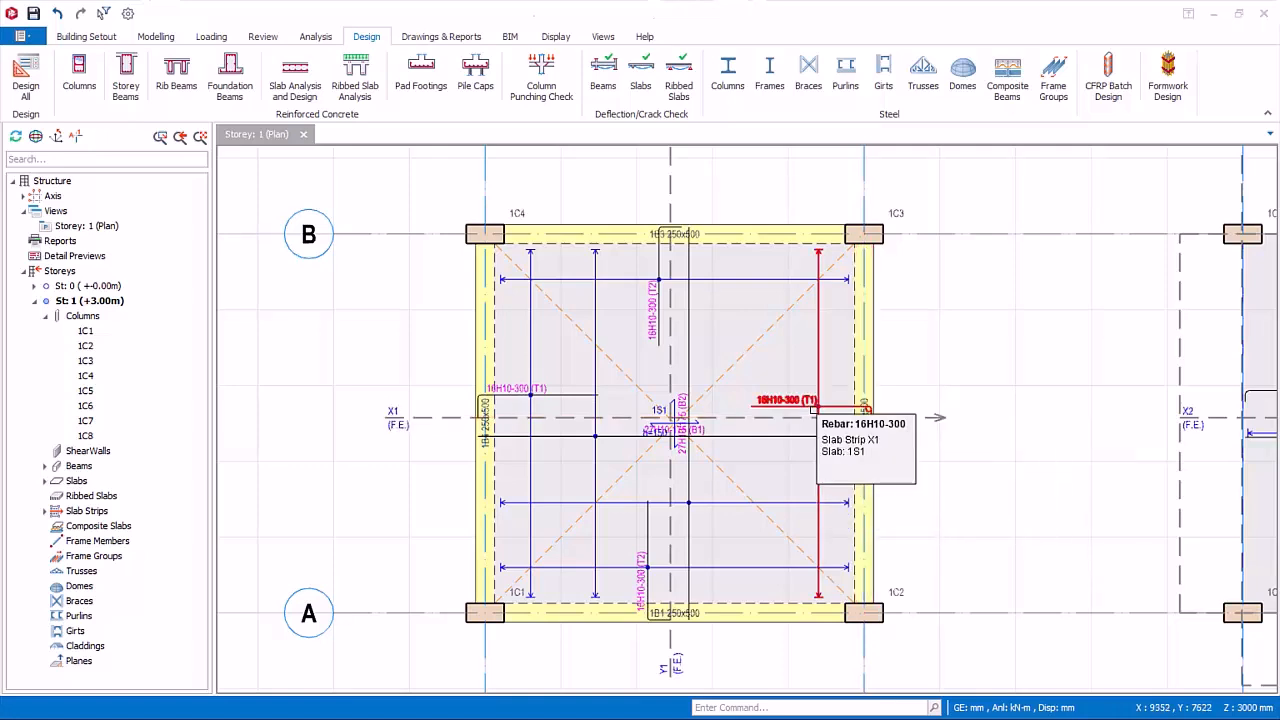
{"action": "mouse_move", "coordinate": [714, 432]}
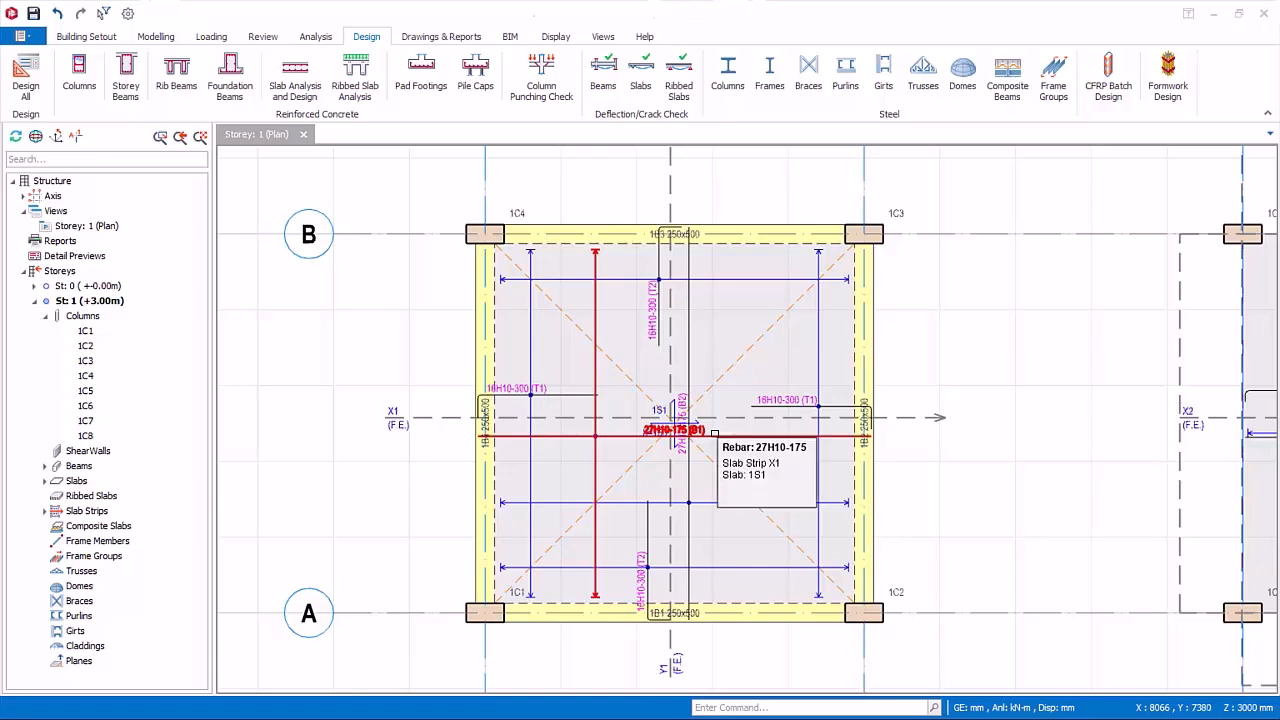
{"action": "middle_click_drag", "start_coordinate": [714, 432], "coordinate": [414, 448]}
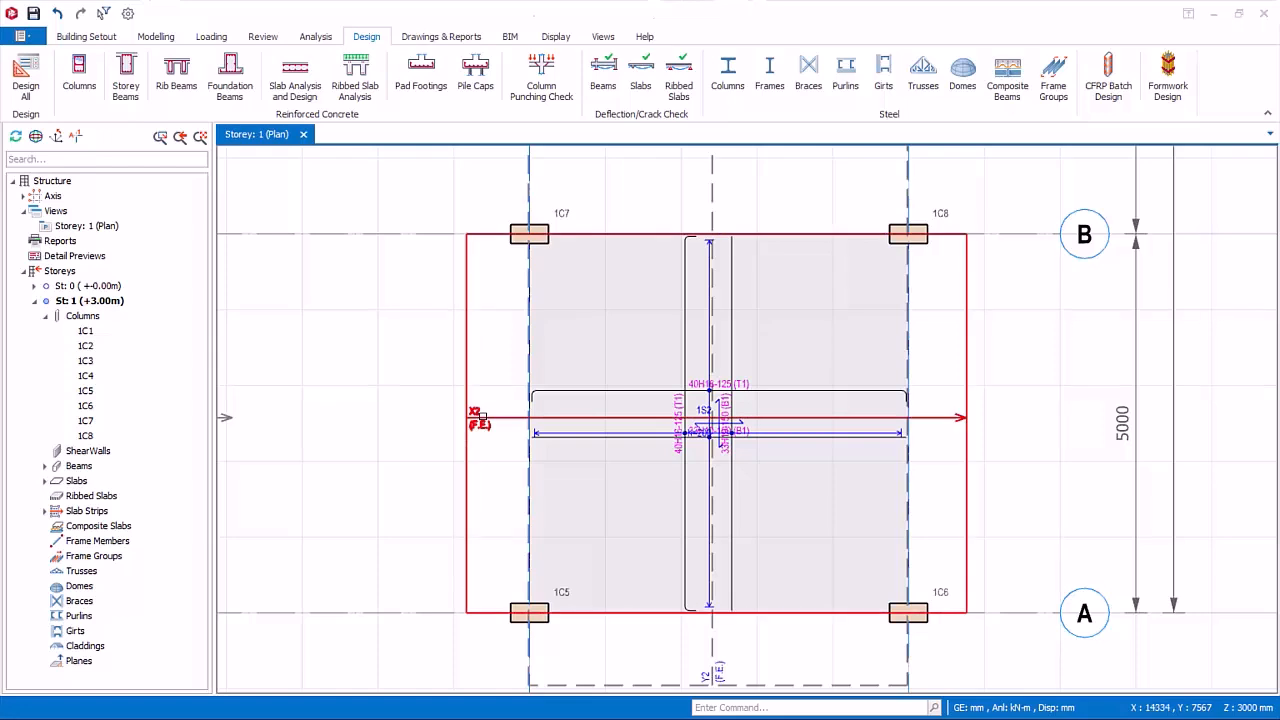
{"action": "mouse_move", "coordinate": [479, 416]}
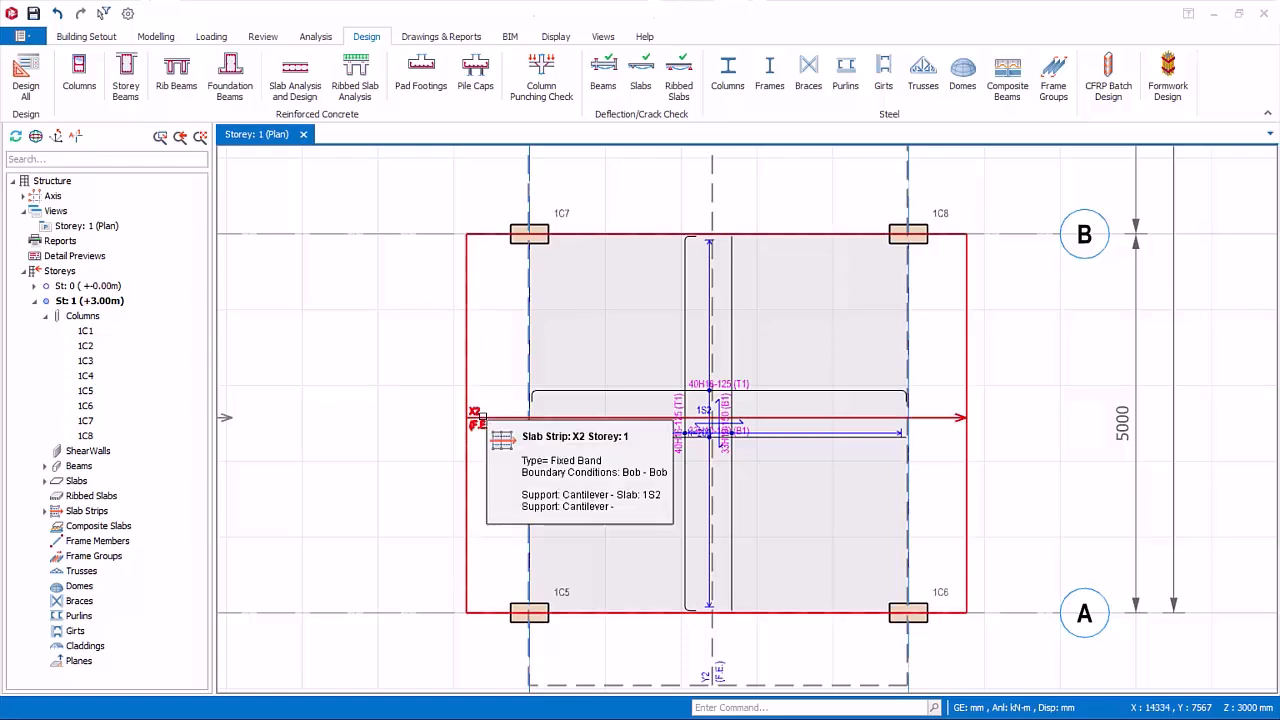
{"action": "mouse_move", "coordinate": [850, 388]}
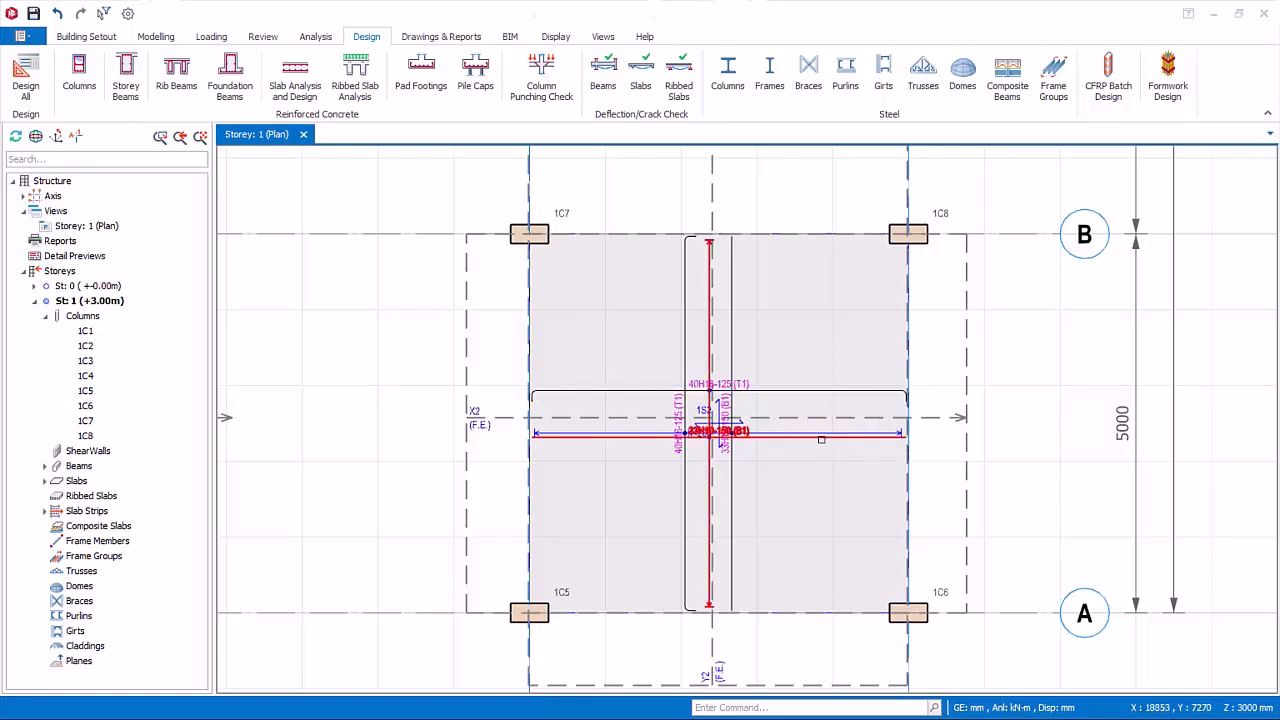
{"action": "mouse_move", "coordinate": [820, 439]}
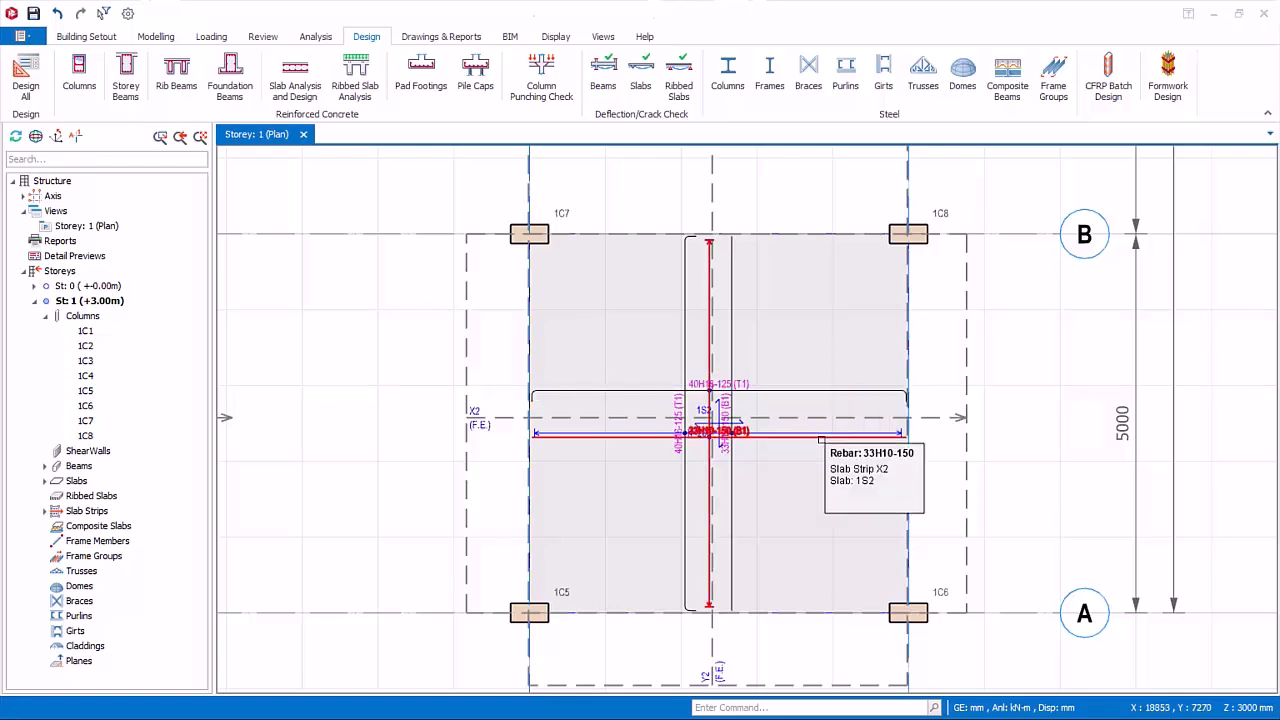
{"action": "mouse_move", "coordinate": [971, 487]}
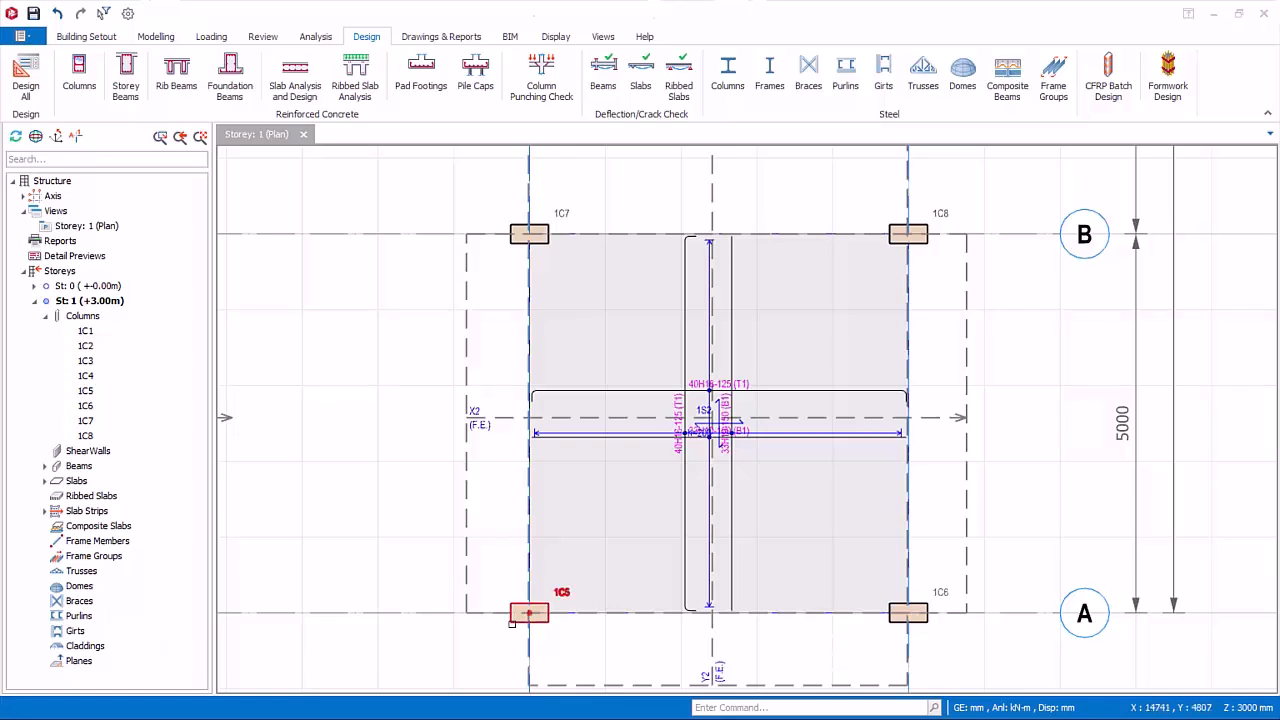
Select the four corner columns of slab 1S2, 1C5 to 1C8, on the Storey 1 plan.
{"action": "left_click", "coordinate": [527, 613]}
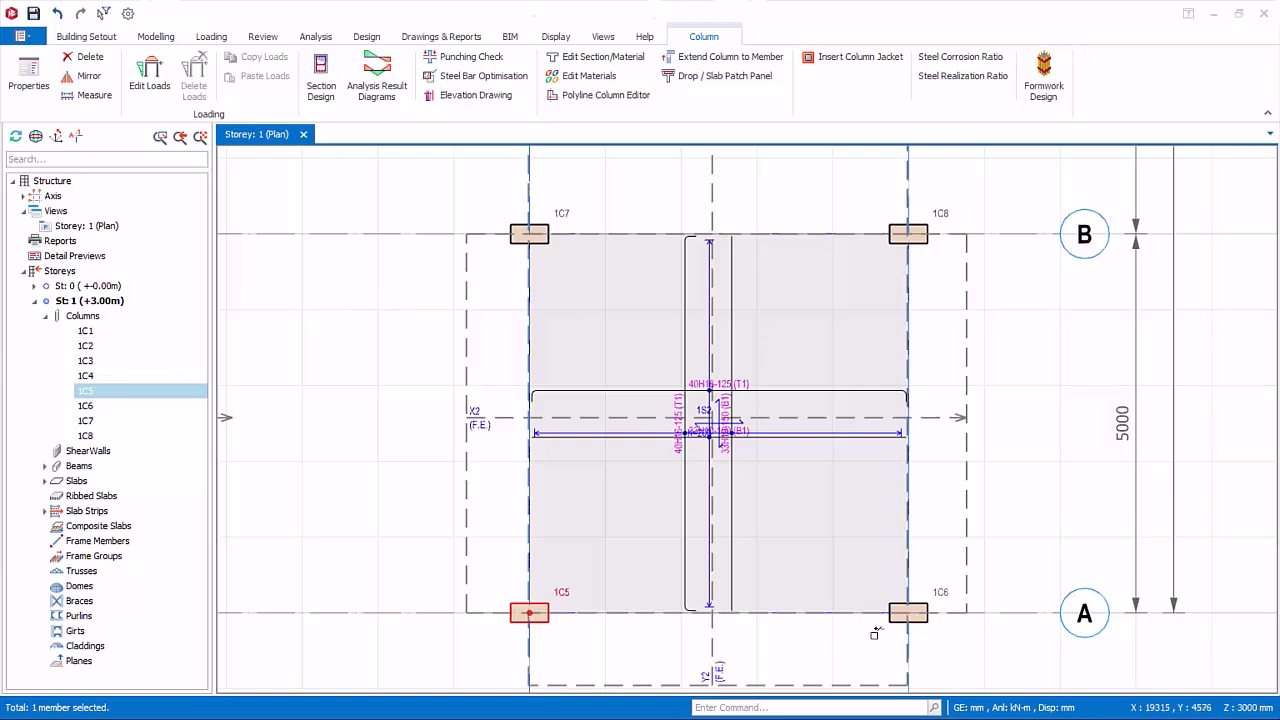
{"action": "left_click", "coordinate": [921, 618]}
{"action": "left_click", "coordinate": [940, 213]}
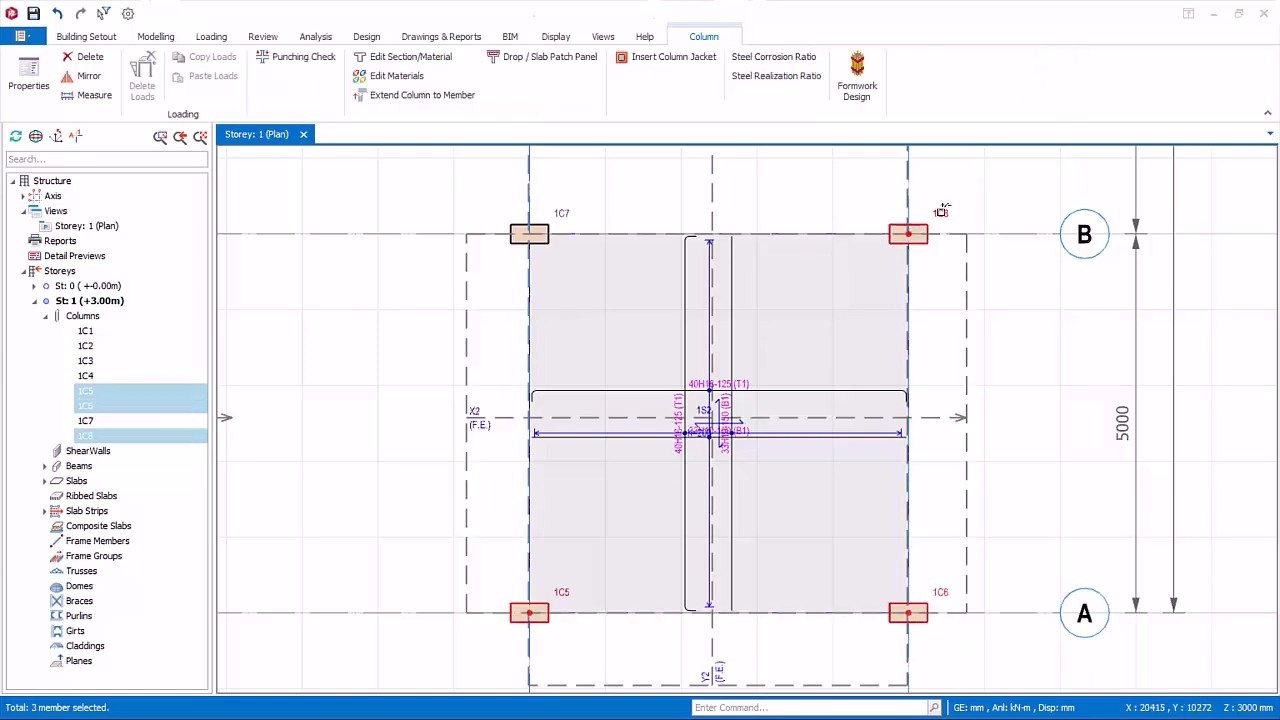
{"action": "left_click", "coordinate": [560, 212]}
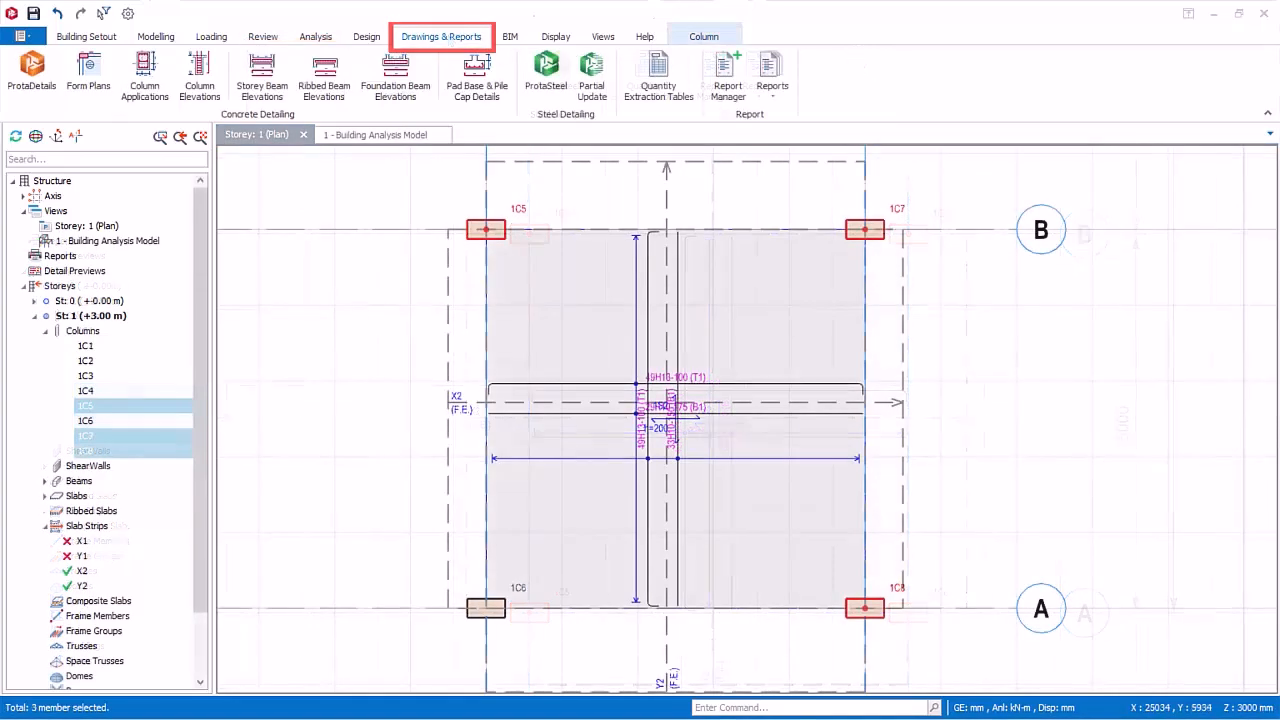
Generate the form plan drawings for storeys St: 0 and St: 1, and view the slab reinforcement on the St1 plan.
{"action": "left_click", "coordinate": [90, 86]}
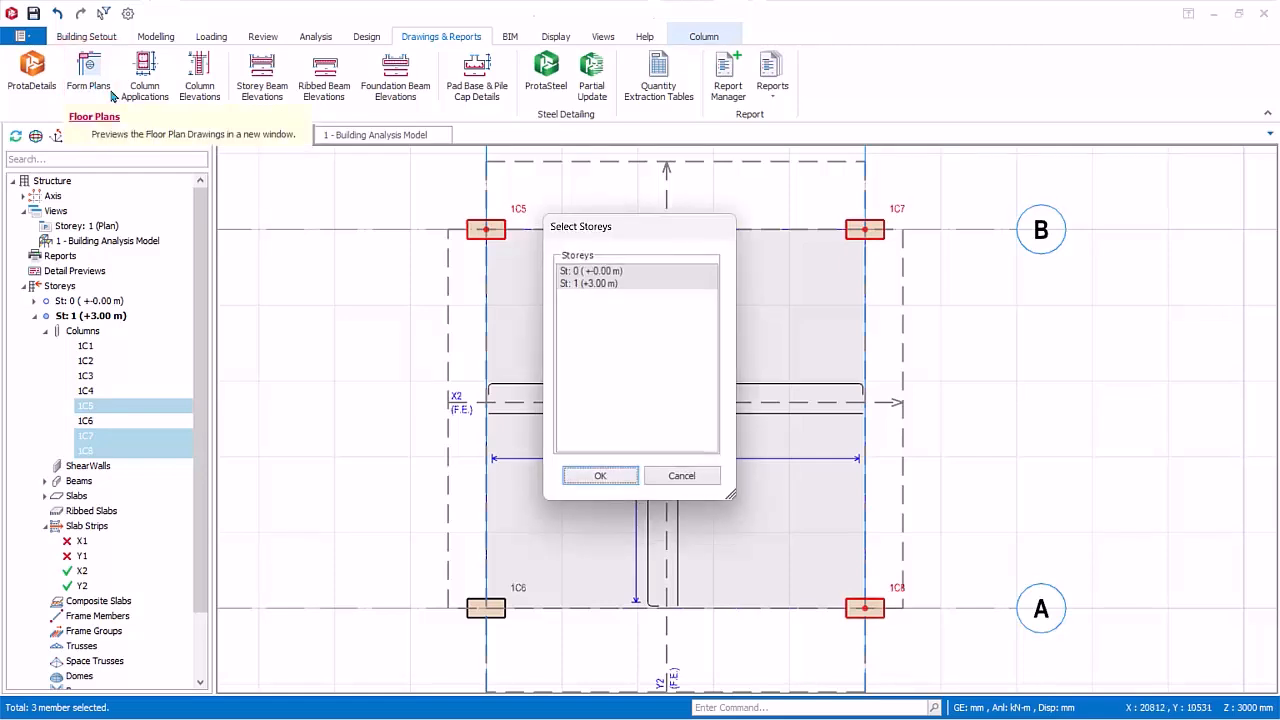
{"action": "left_click", "coordinate": [596, 476]}
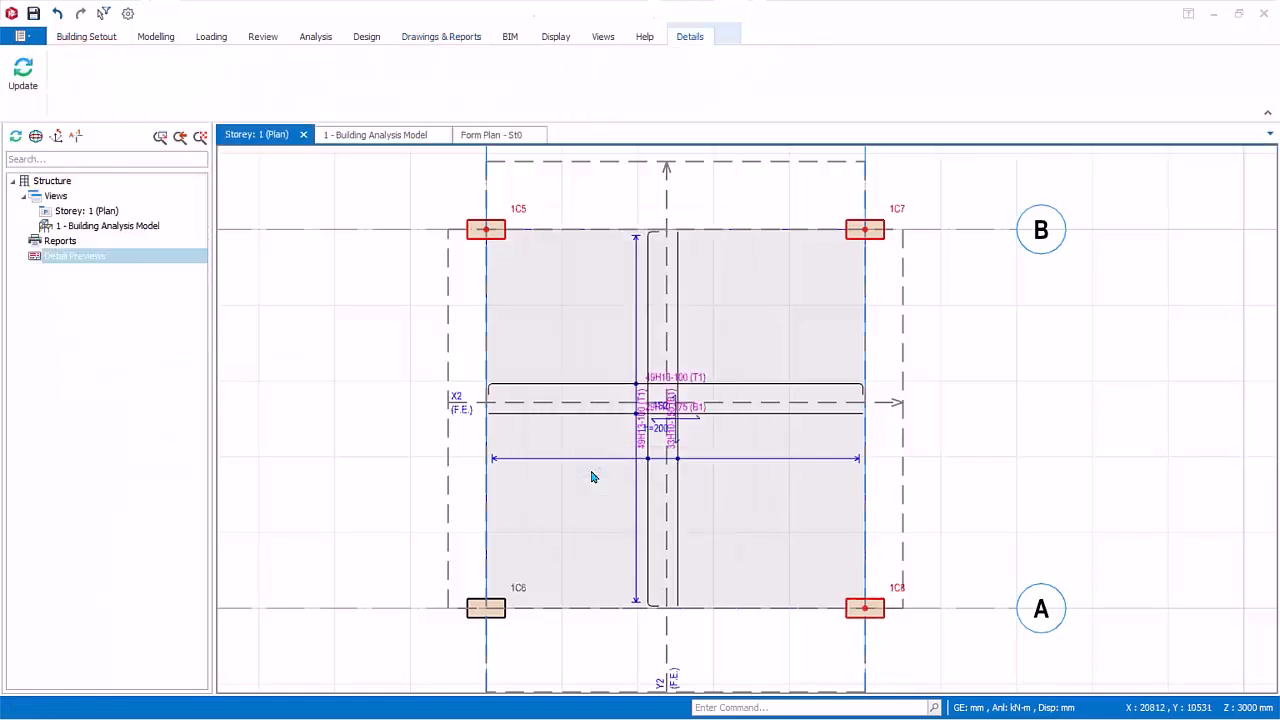
{"action": "scroll", "coordinate": [1036, 557], "scroll_direction": "up", "scroll_amount": 5}
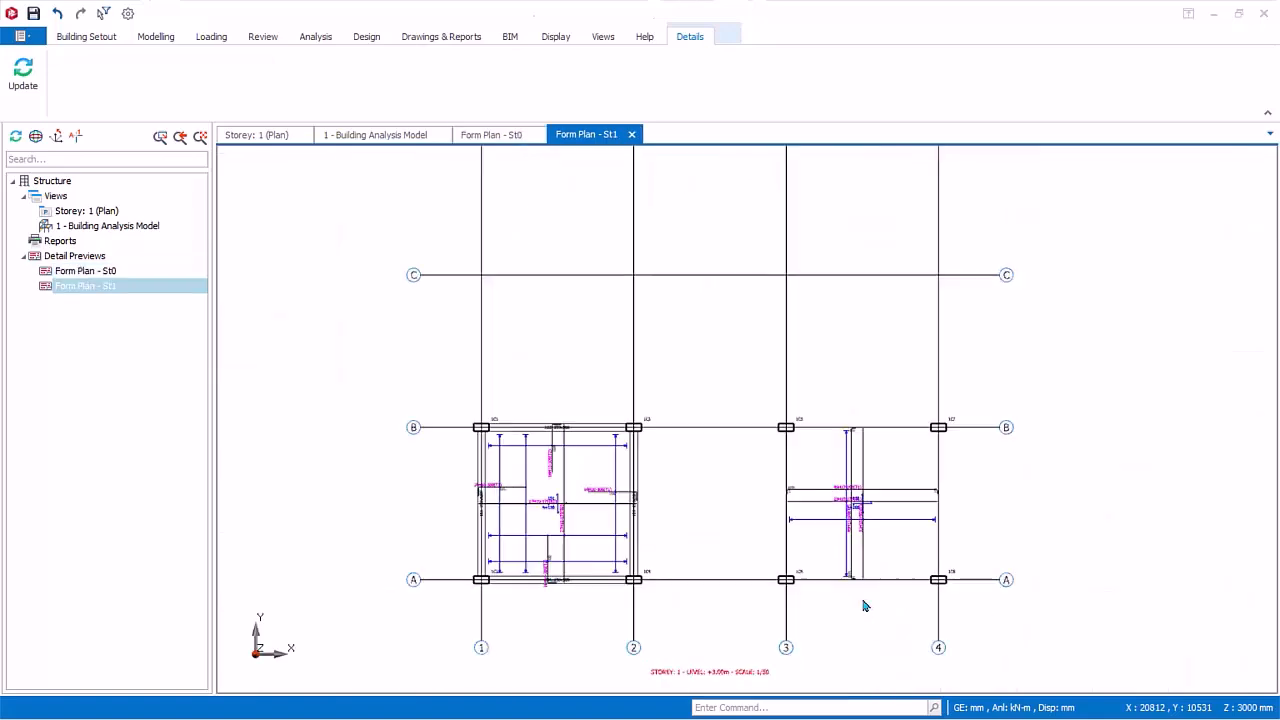
{"action": "middle_click_drag", "start_coordinate": [814, 634], "coordinate": [1006, 586]}
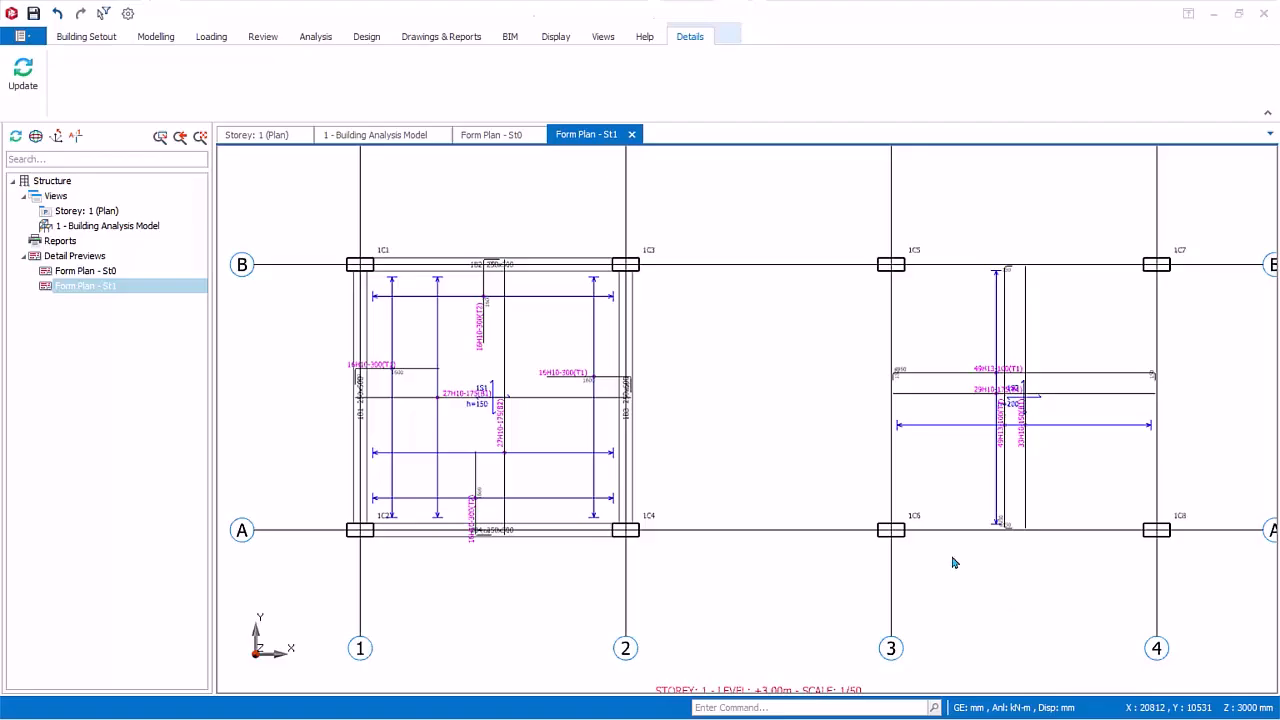